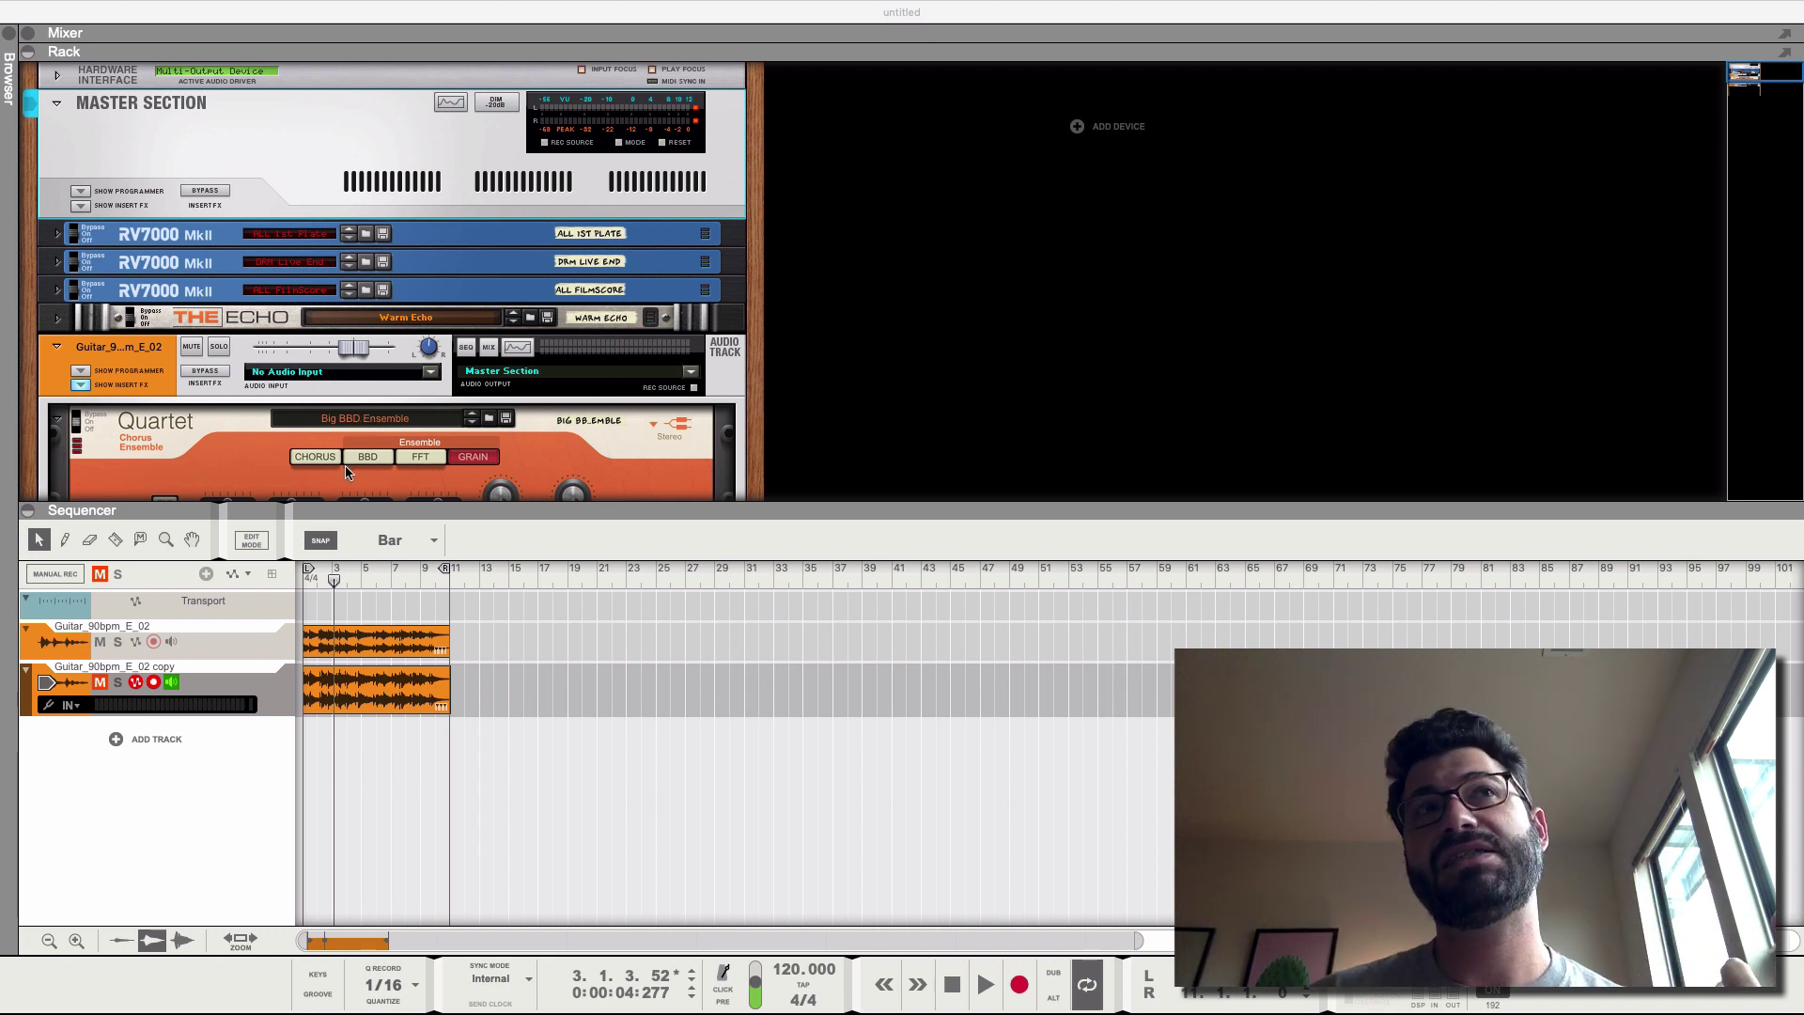
# Step: Switch the Quartet to Chorus mode
pyautogui.scroll(-5, 347, 470)
pyautogui.scroll(5, 320, 375)
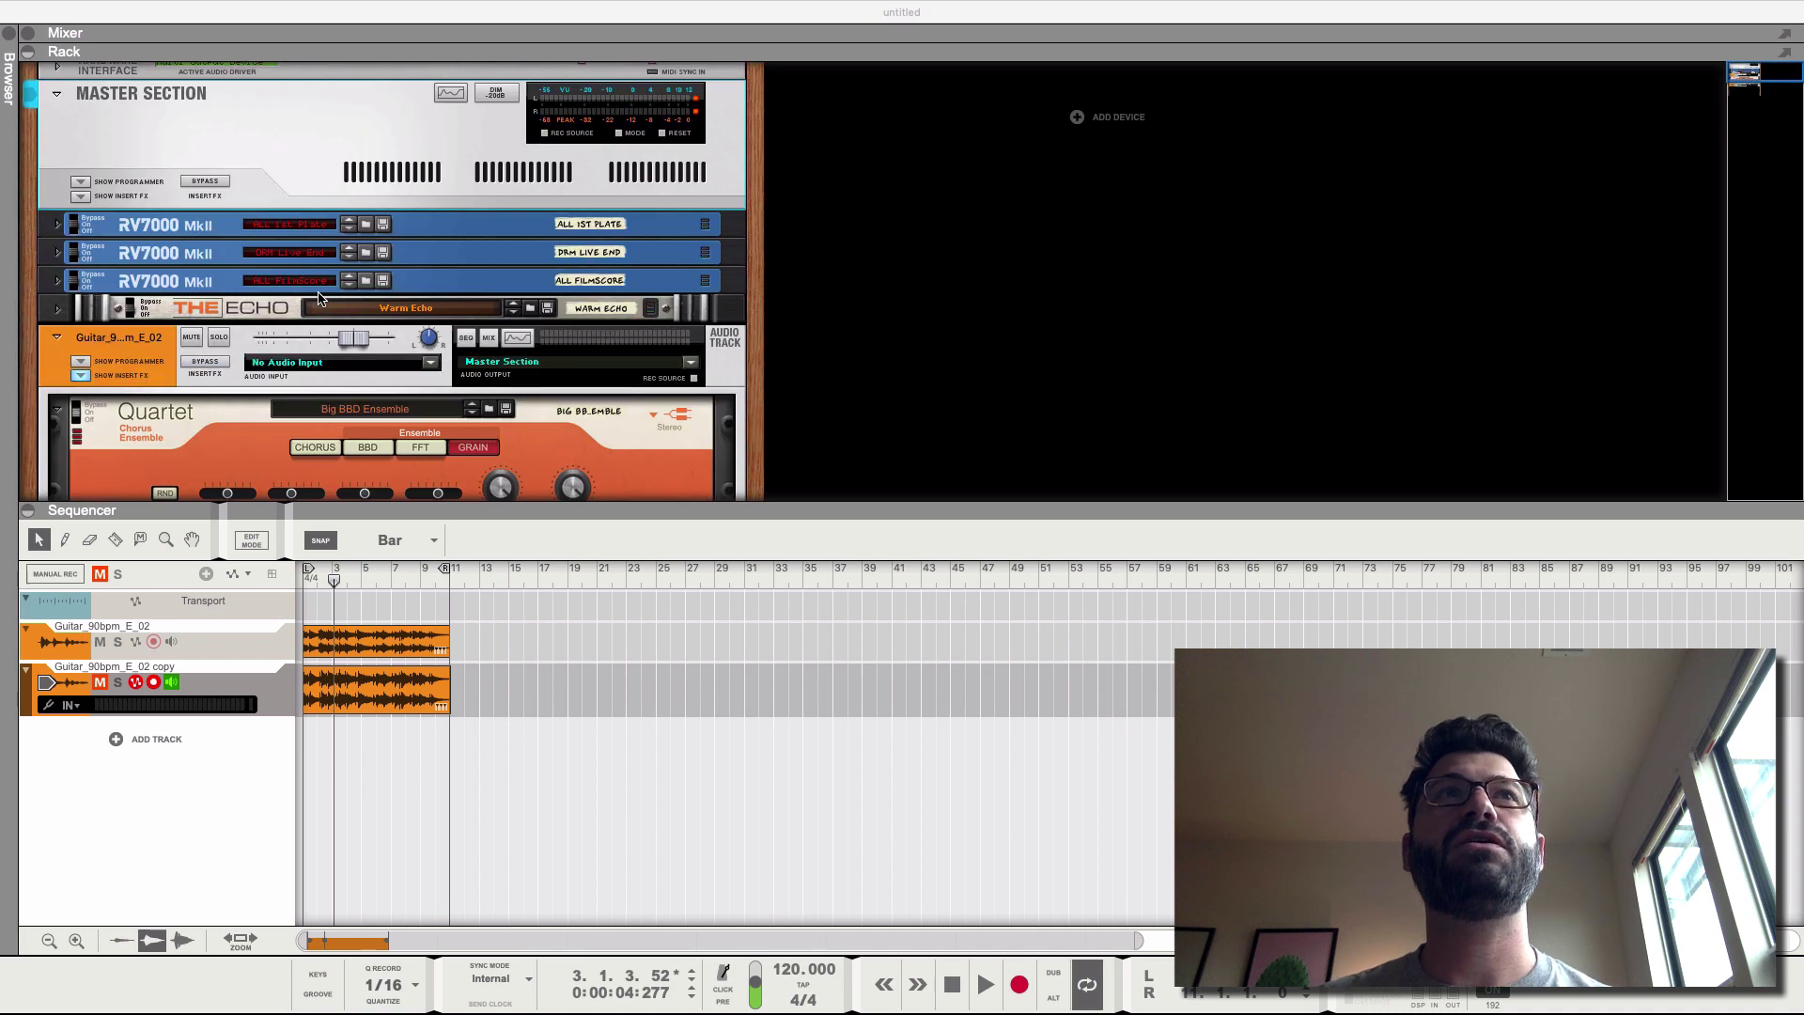
pyautogui.click(310, 445)
pyautogui.scroll(-2, 384, 373)
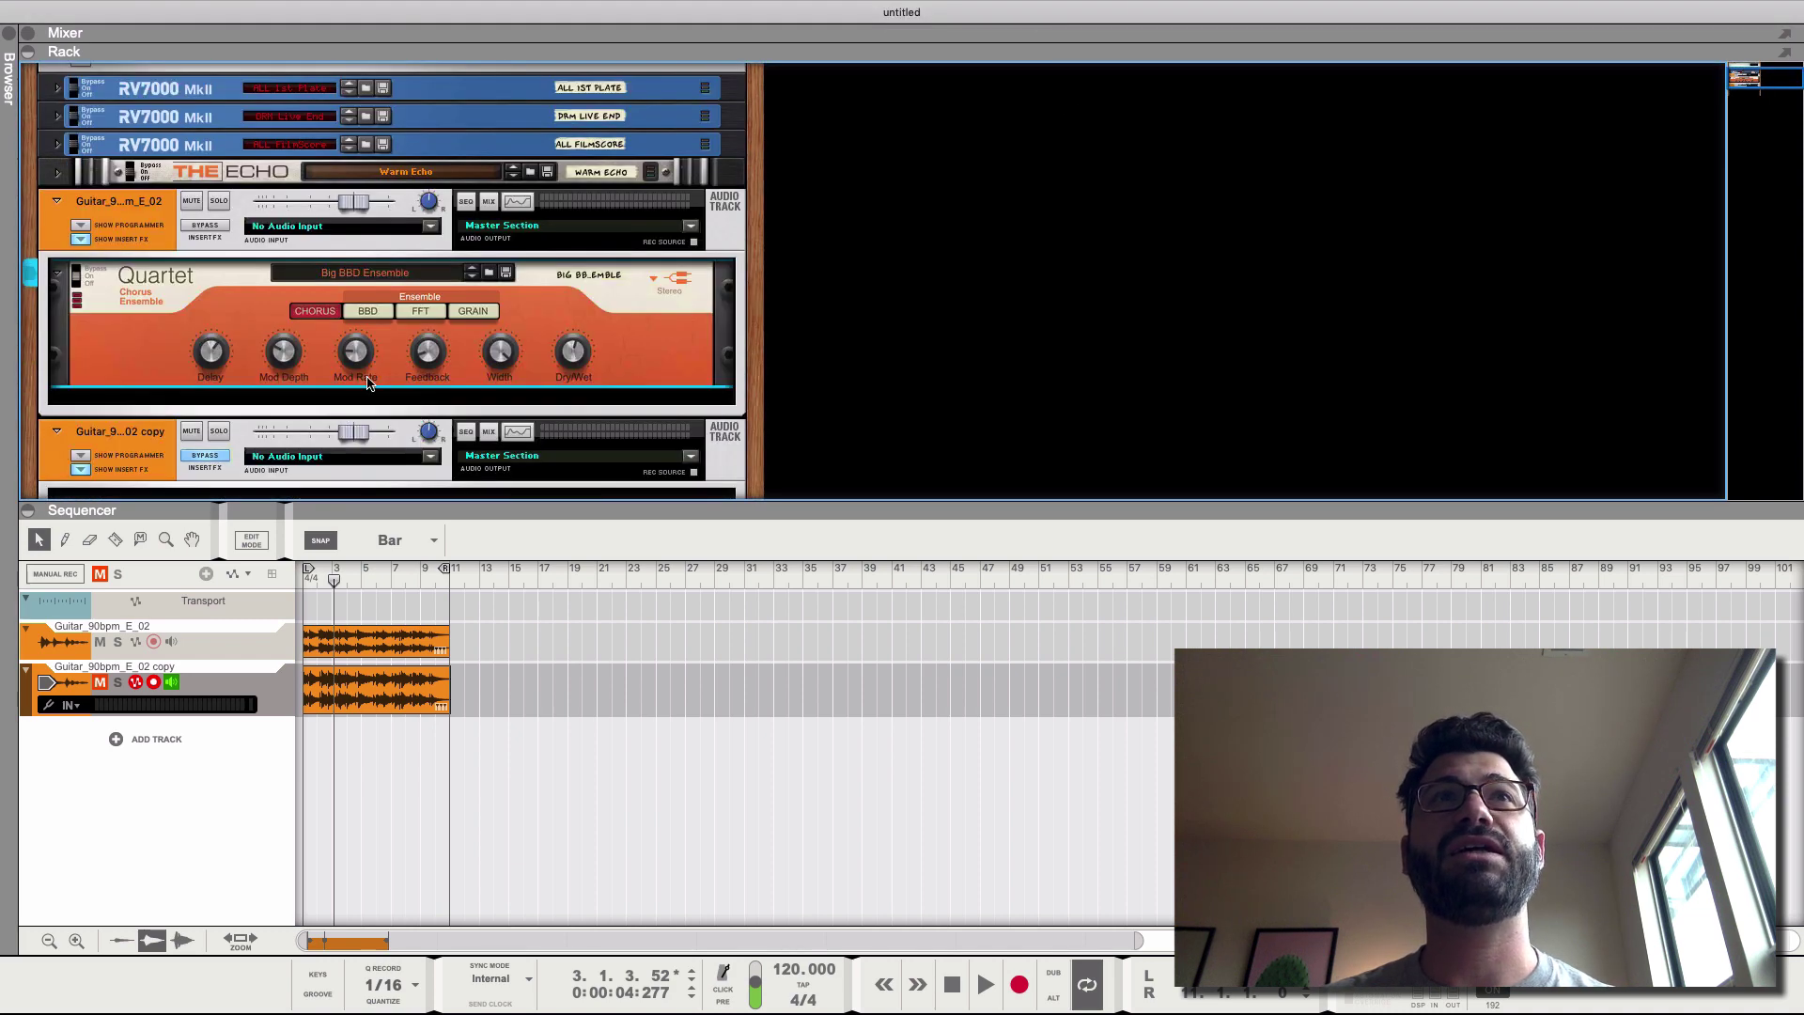
# Step: Bypass the guitar track's insert effects and mute the guitar copy track
pyautogui.click(222, 227)
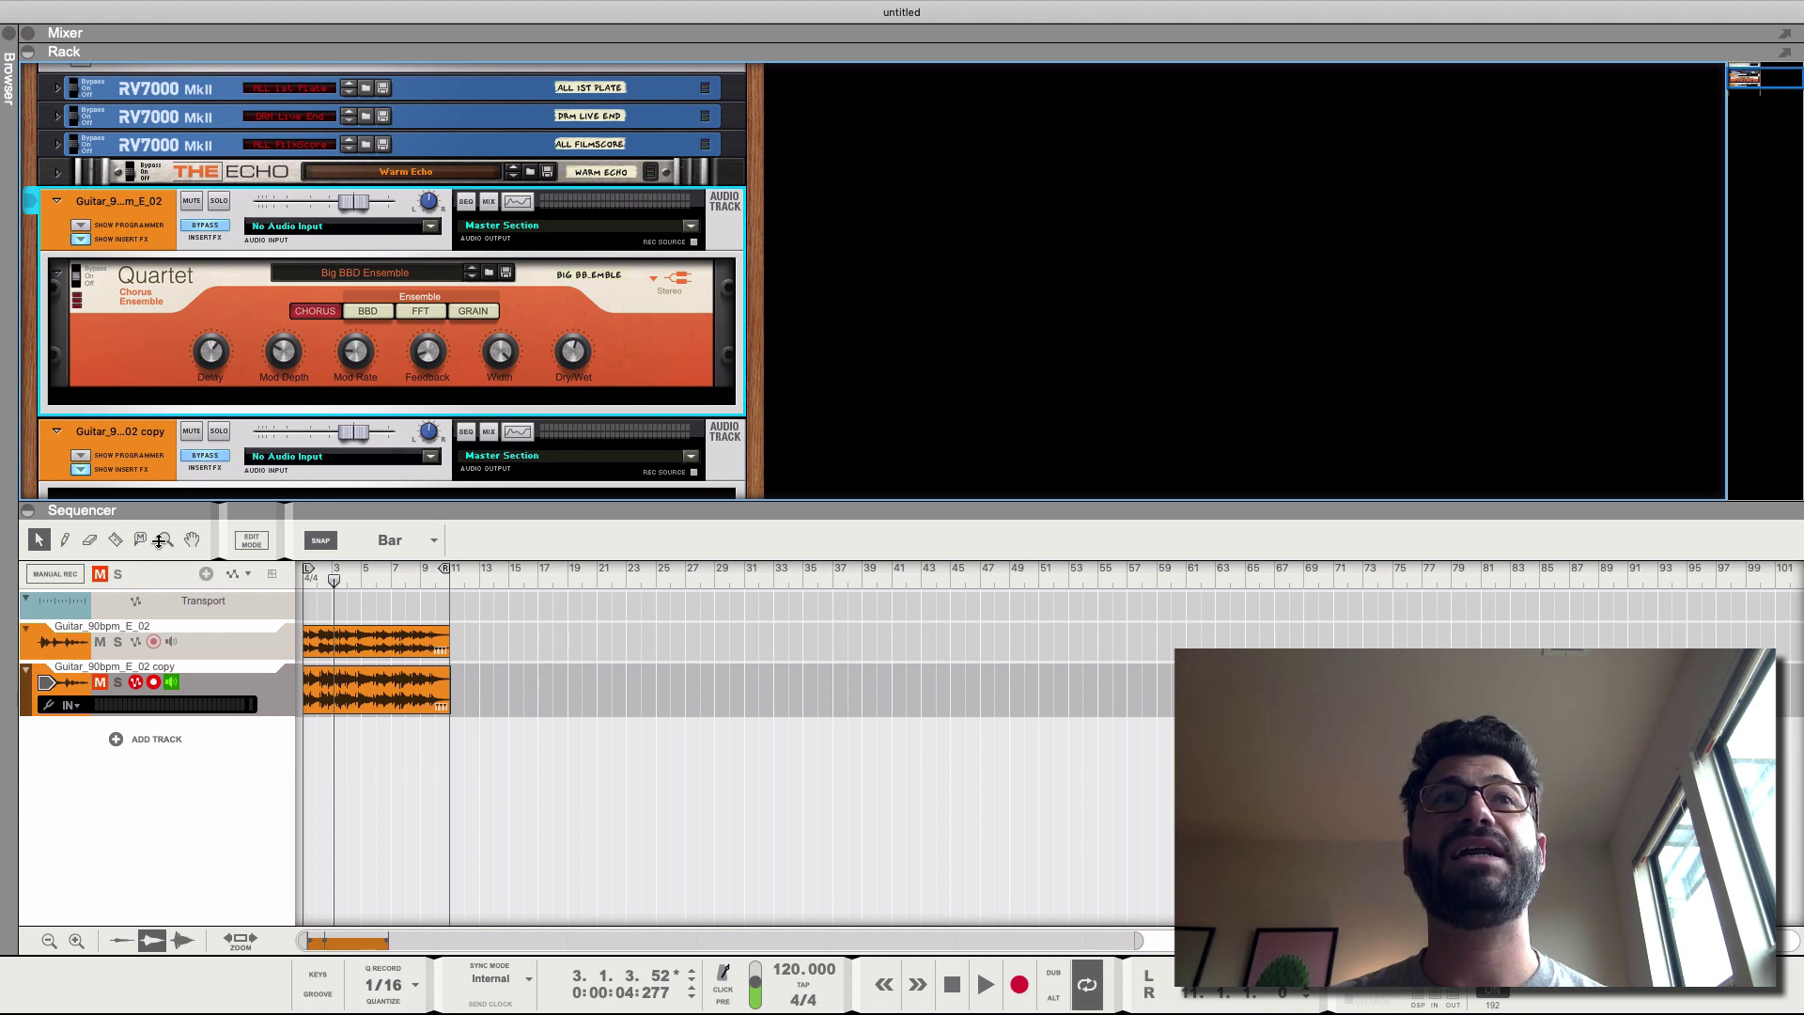
pyautogui.click(102, 685)
pyautogui.click(334, 697)
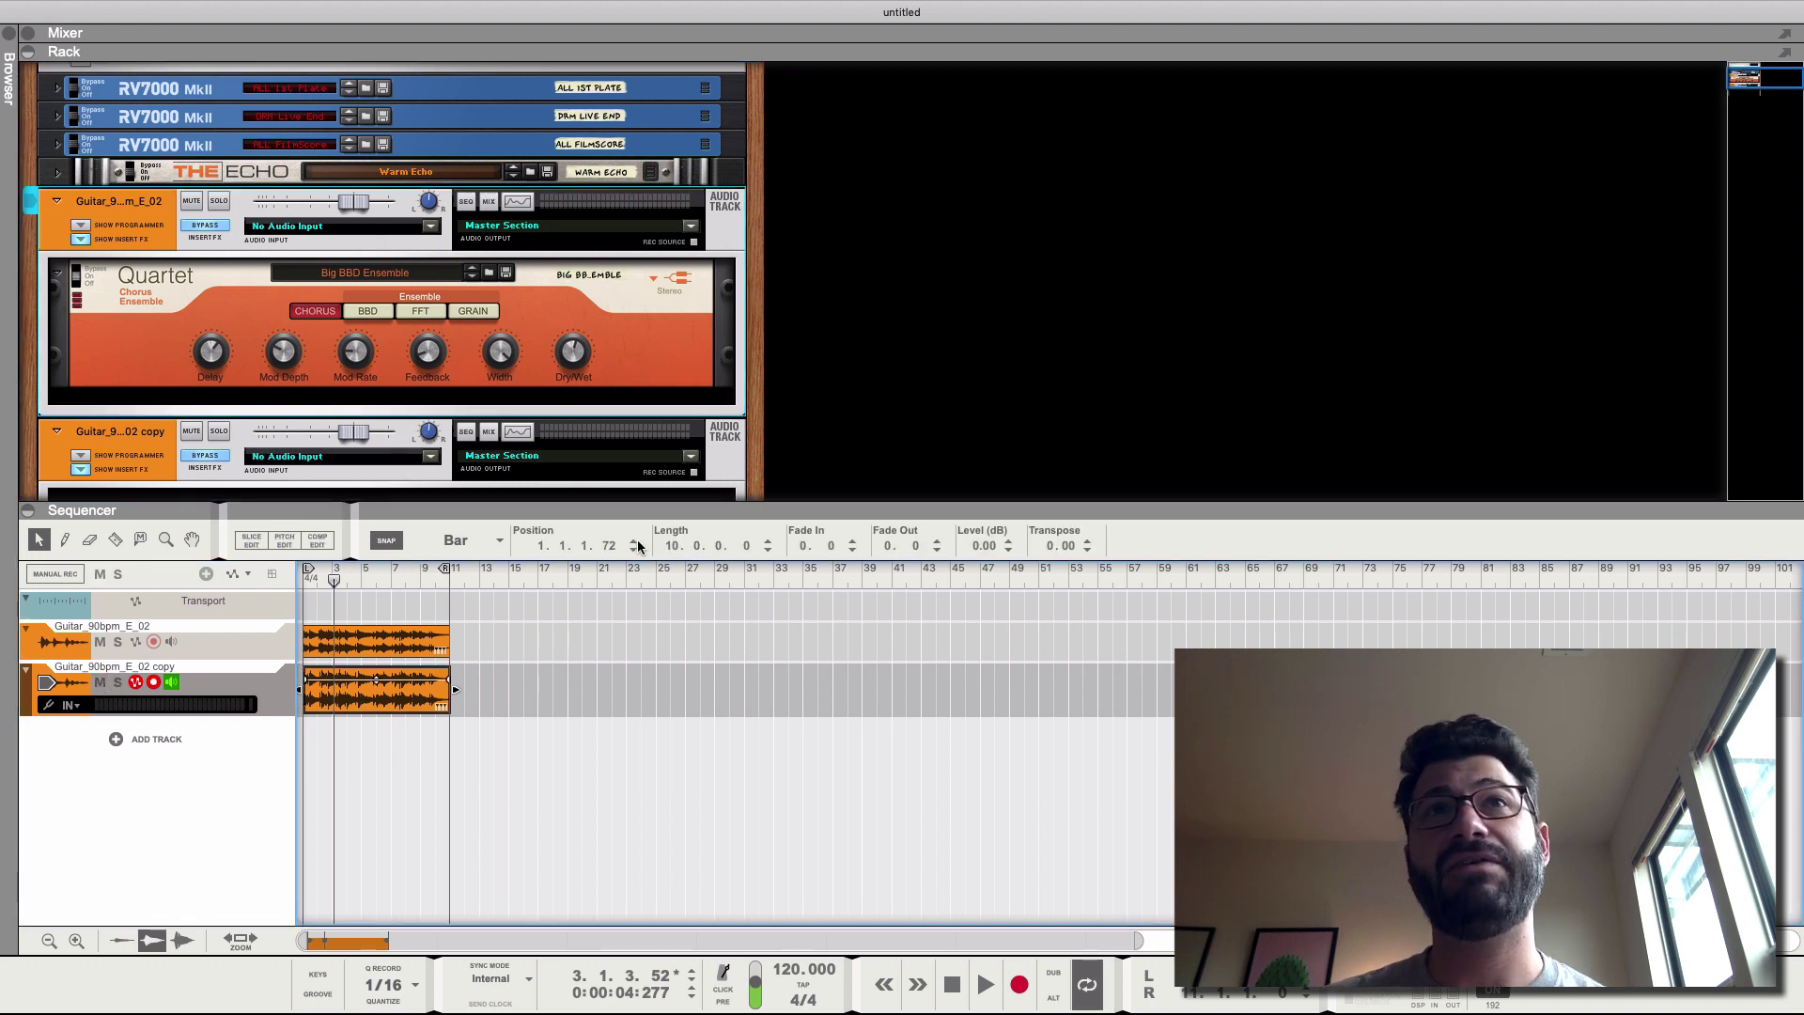
pyautogui.click(101, 682)
pyautogui.click(378, 700)
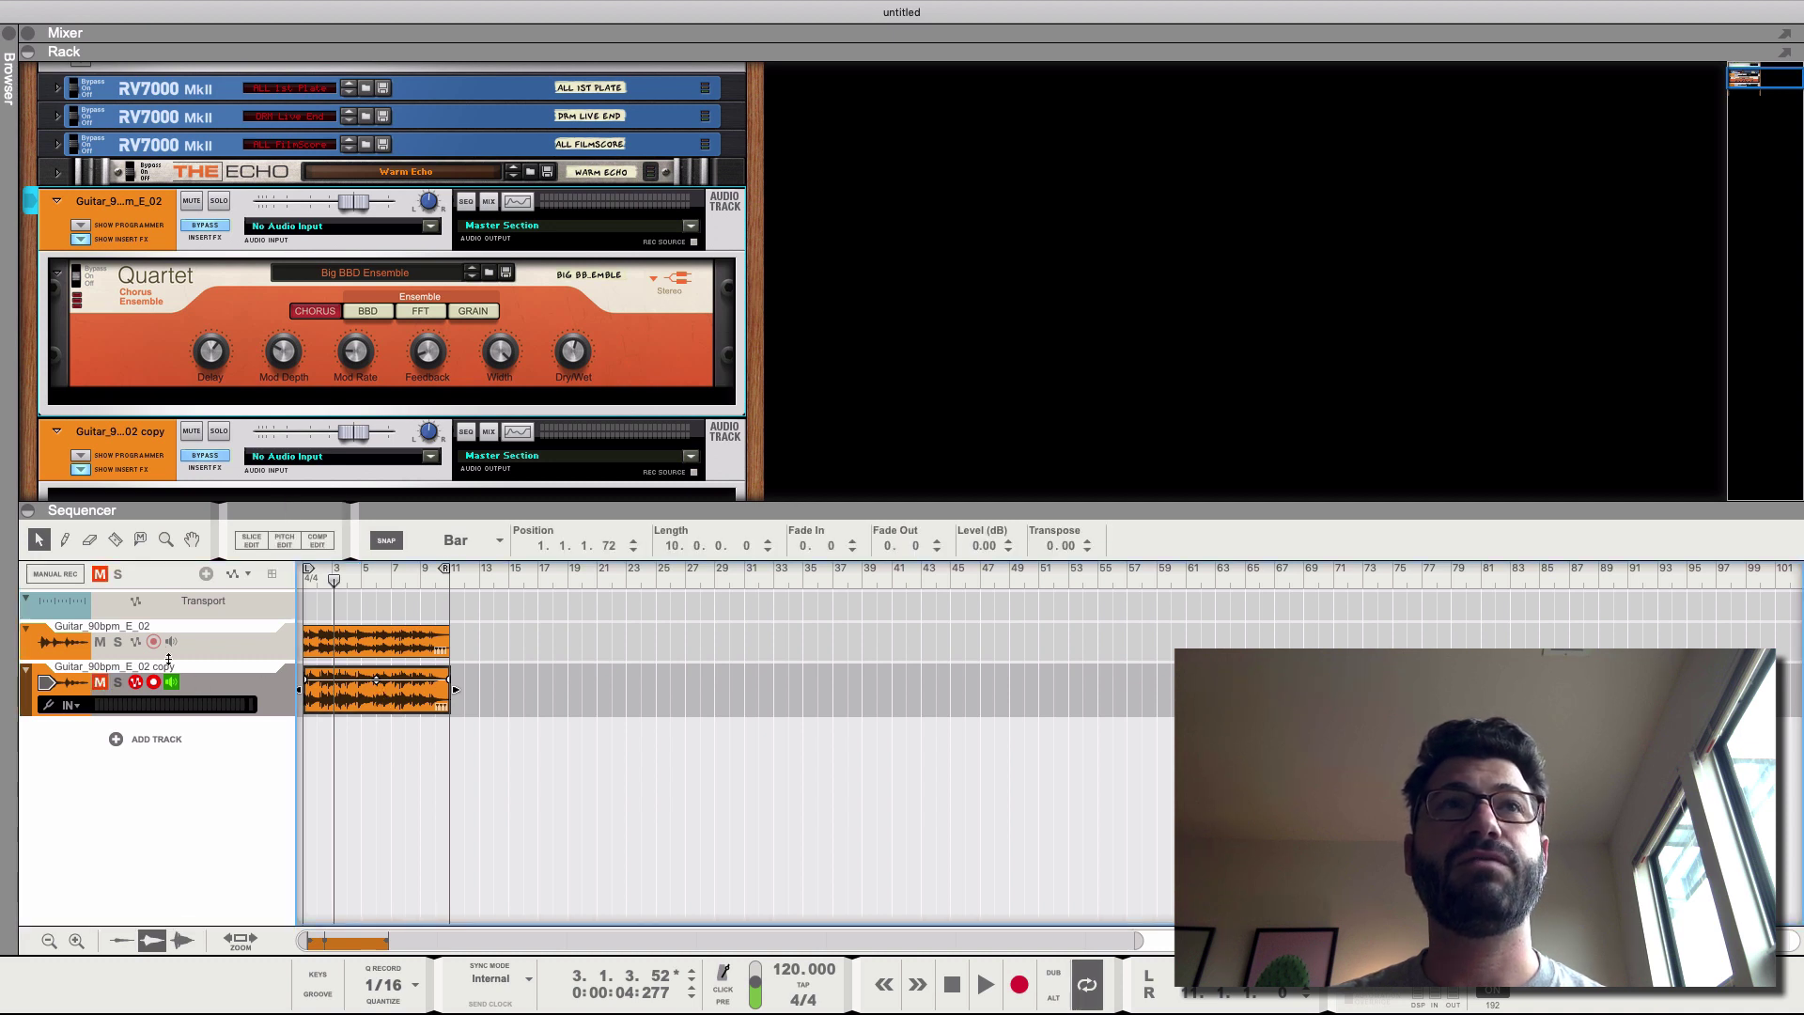
# Step: Play the original guitar track from the start, then stop playback
pyautogui.click(277, 659)
pyautogui.press('Home')
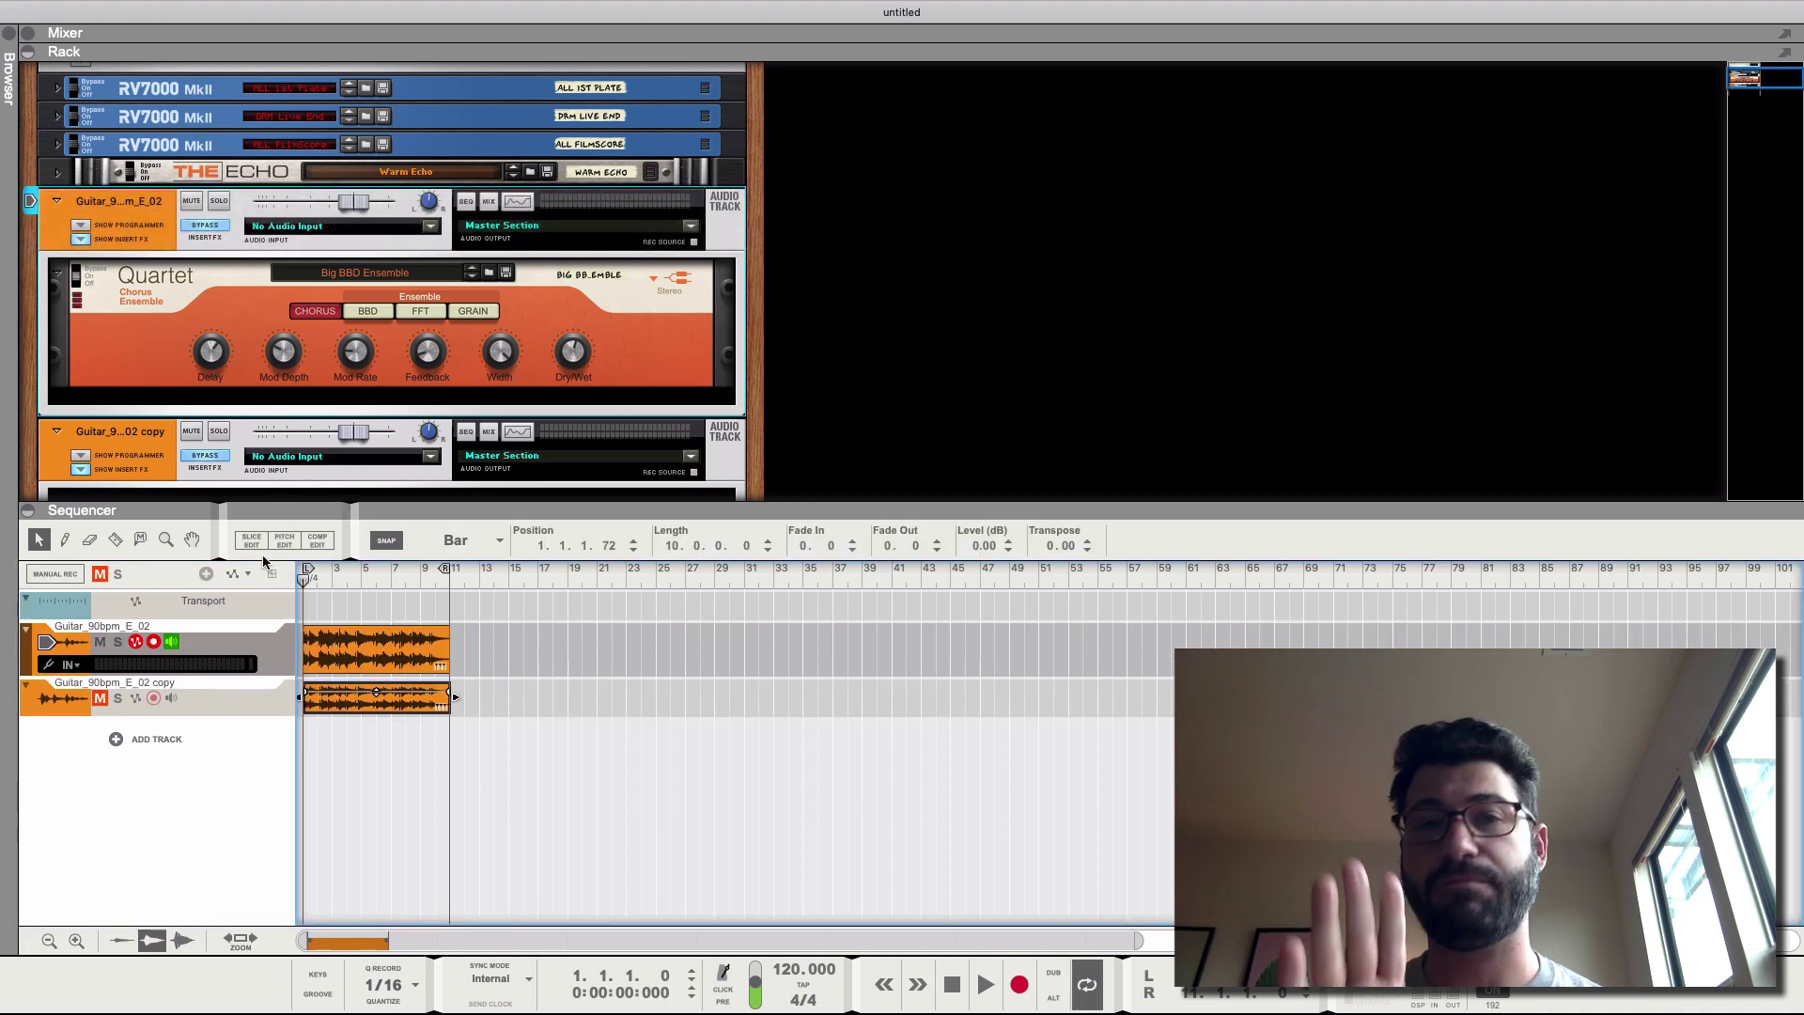
pyautogui.press('space')
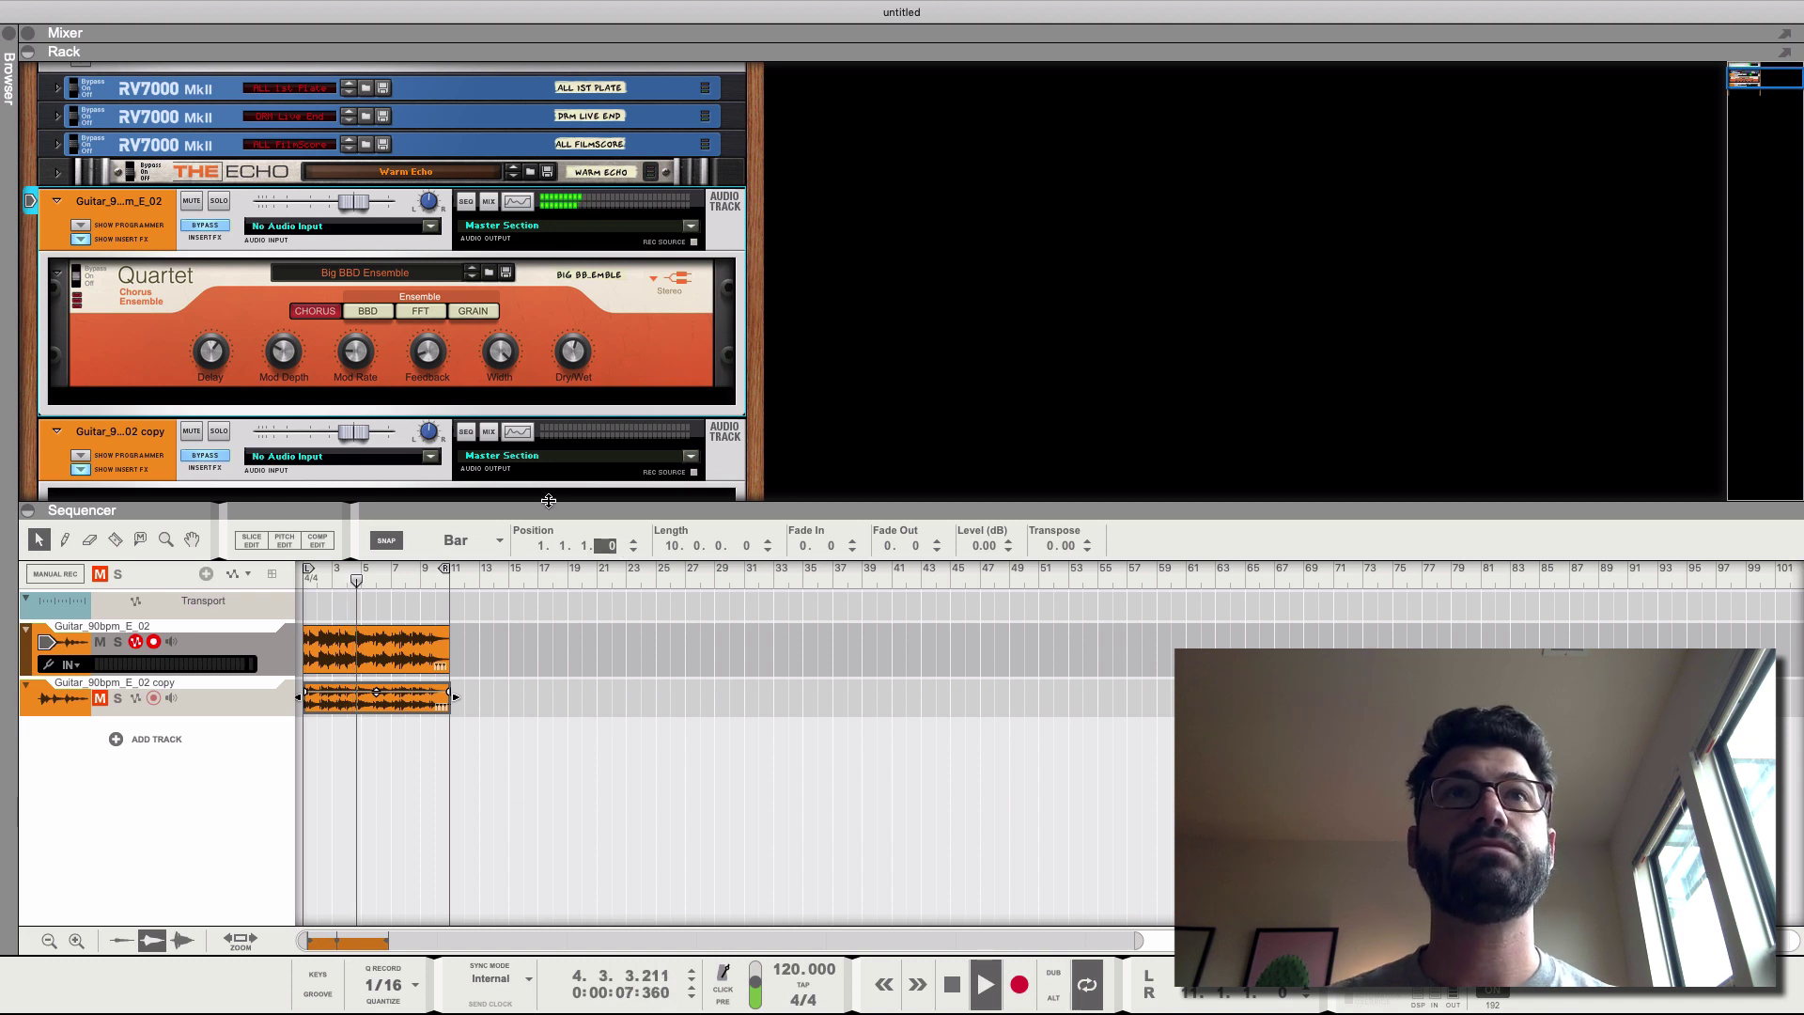
pyautogui.press('Return')
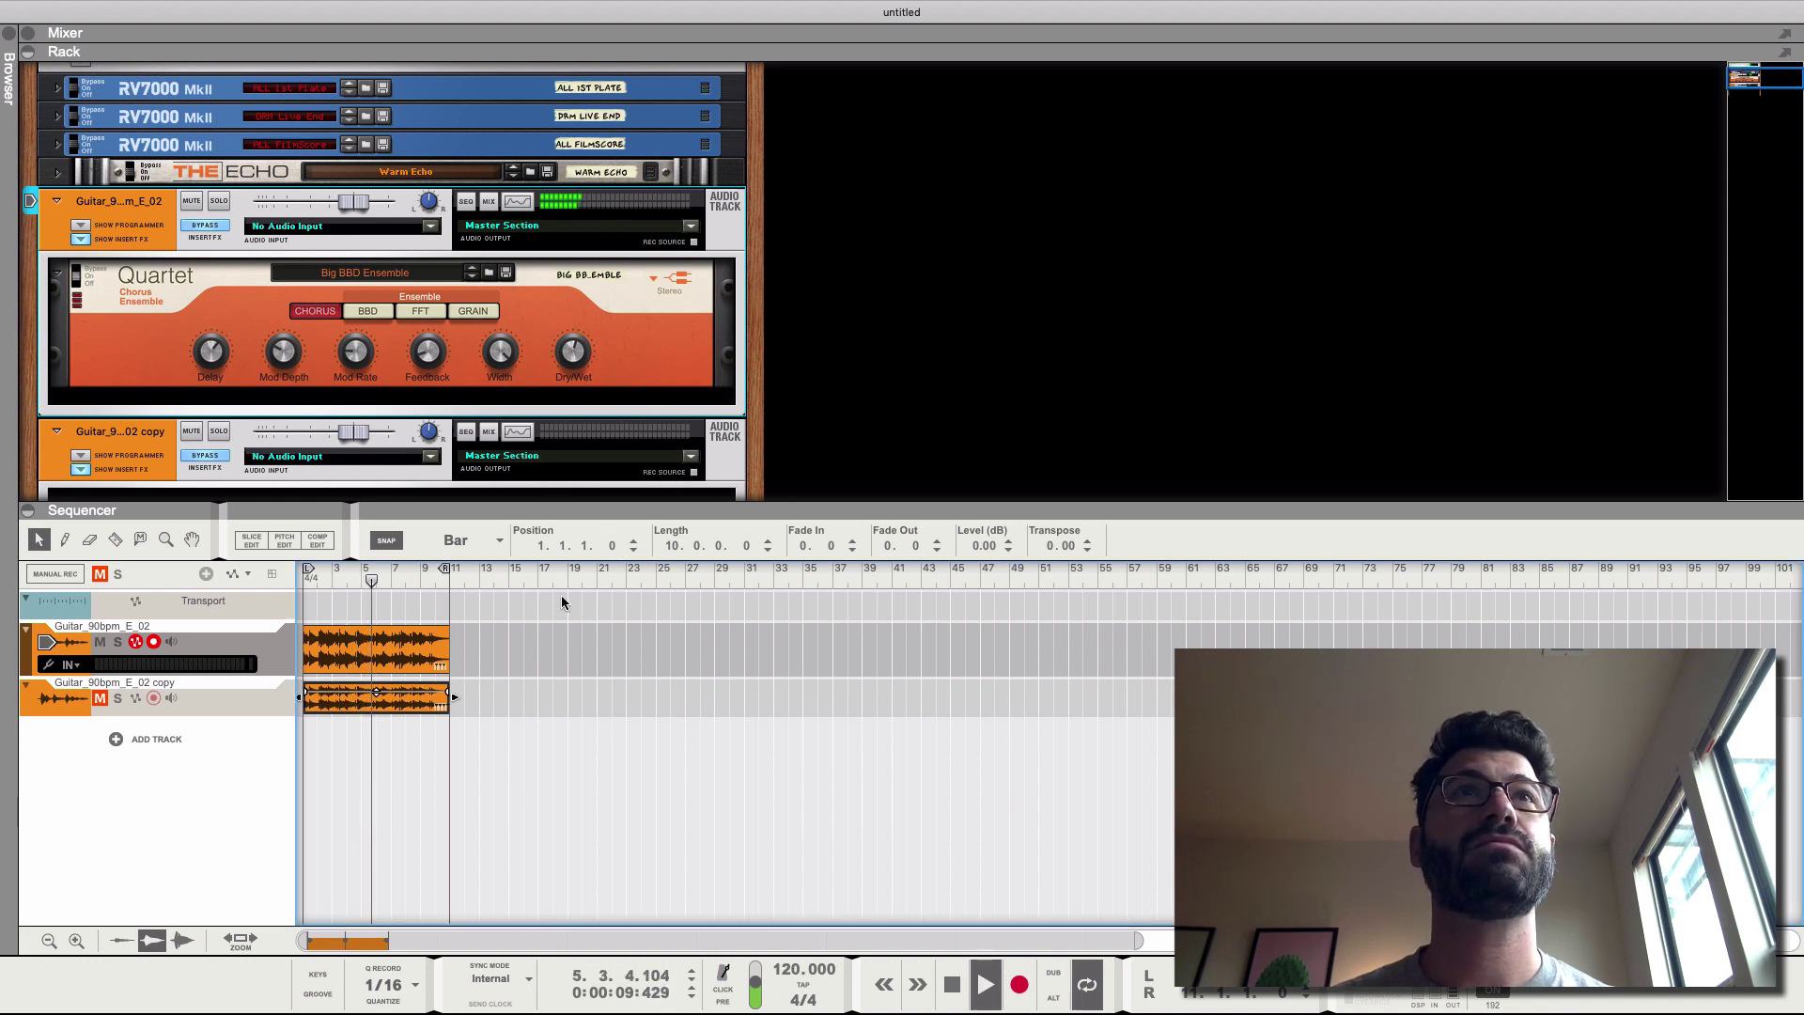
pyautogui.press('space')
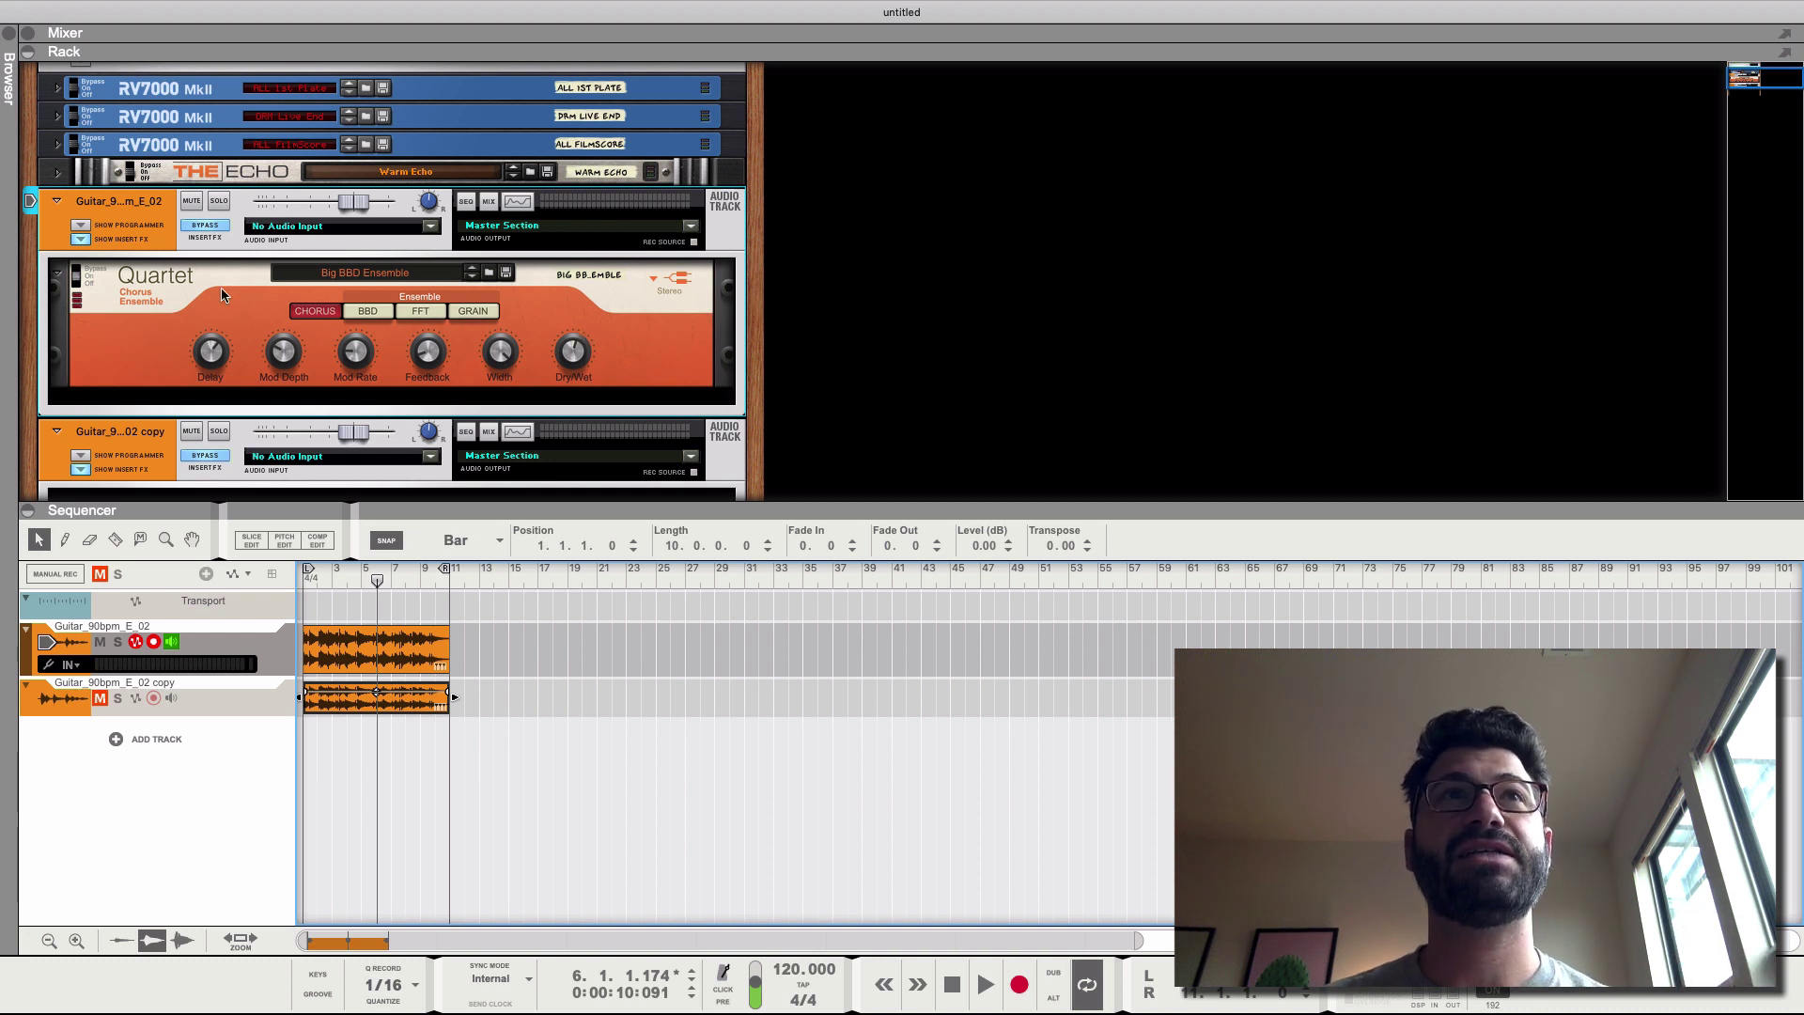
# Step: Unmute the guitar copy and play both guitars together from bar 1
pyautogui.click(101, 697)
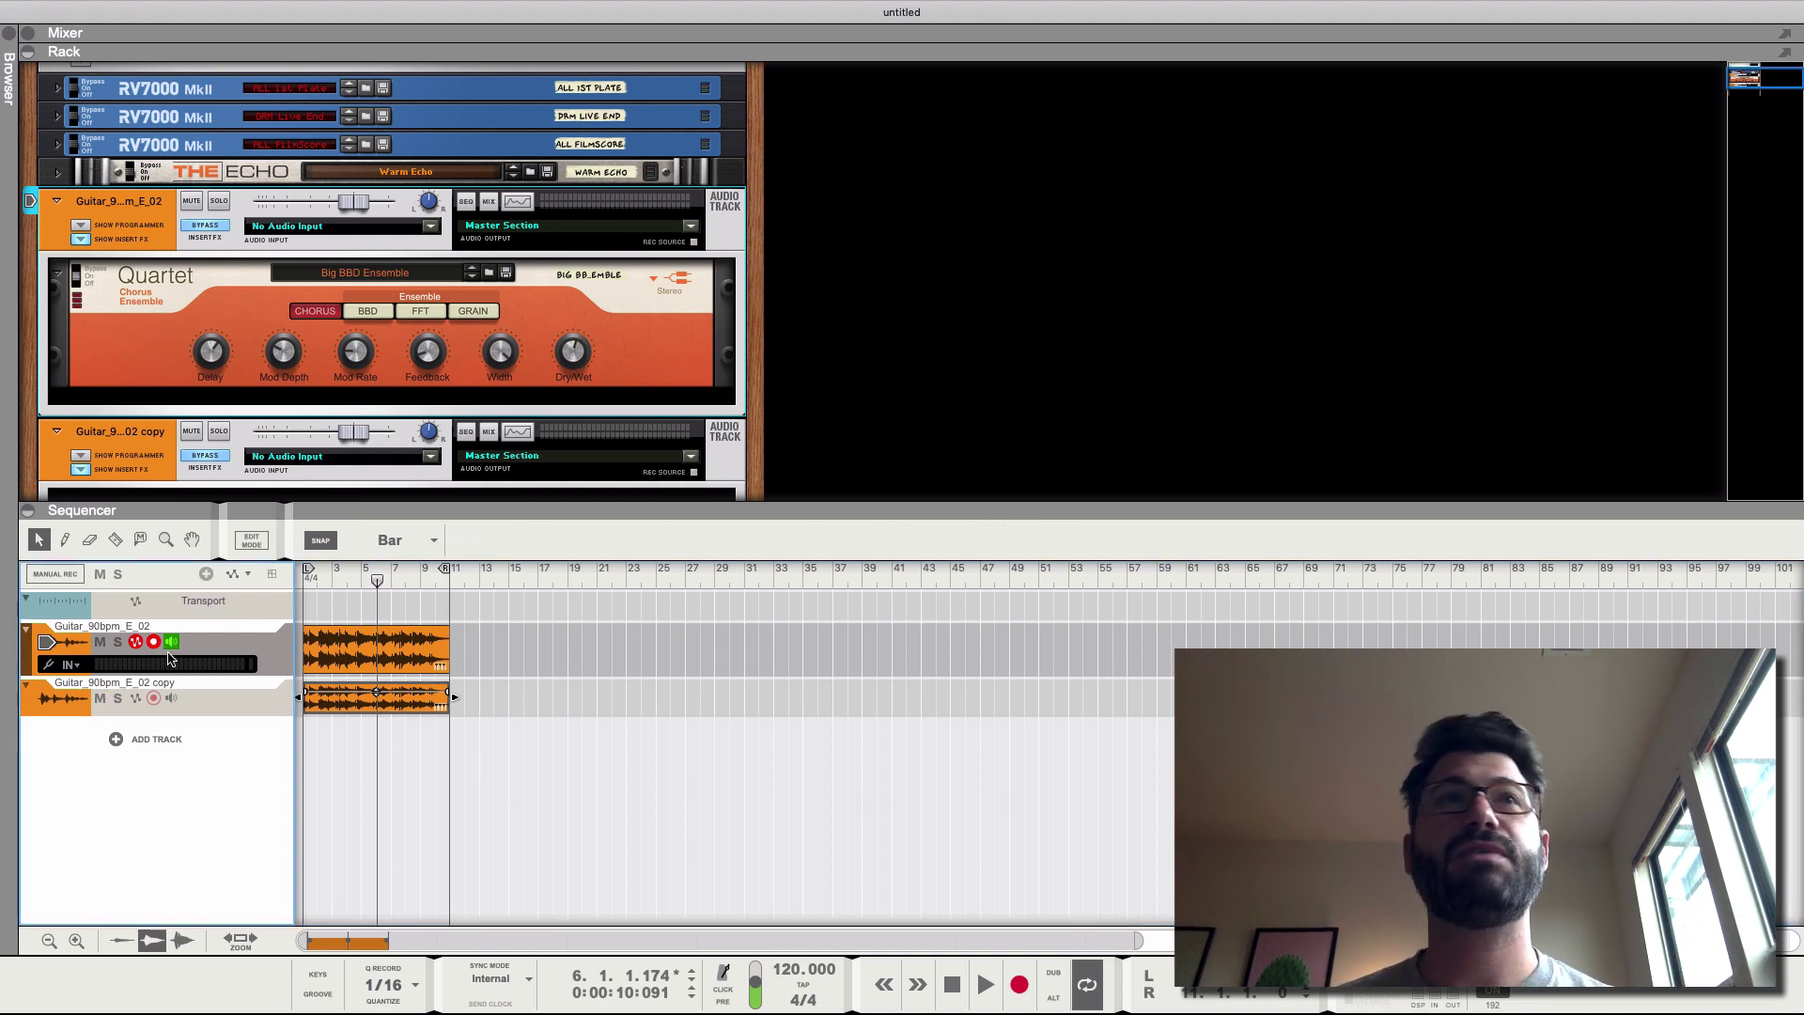
pyautogui.click(315, 577)
pyautogui.press('space')
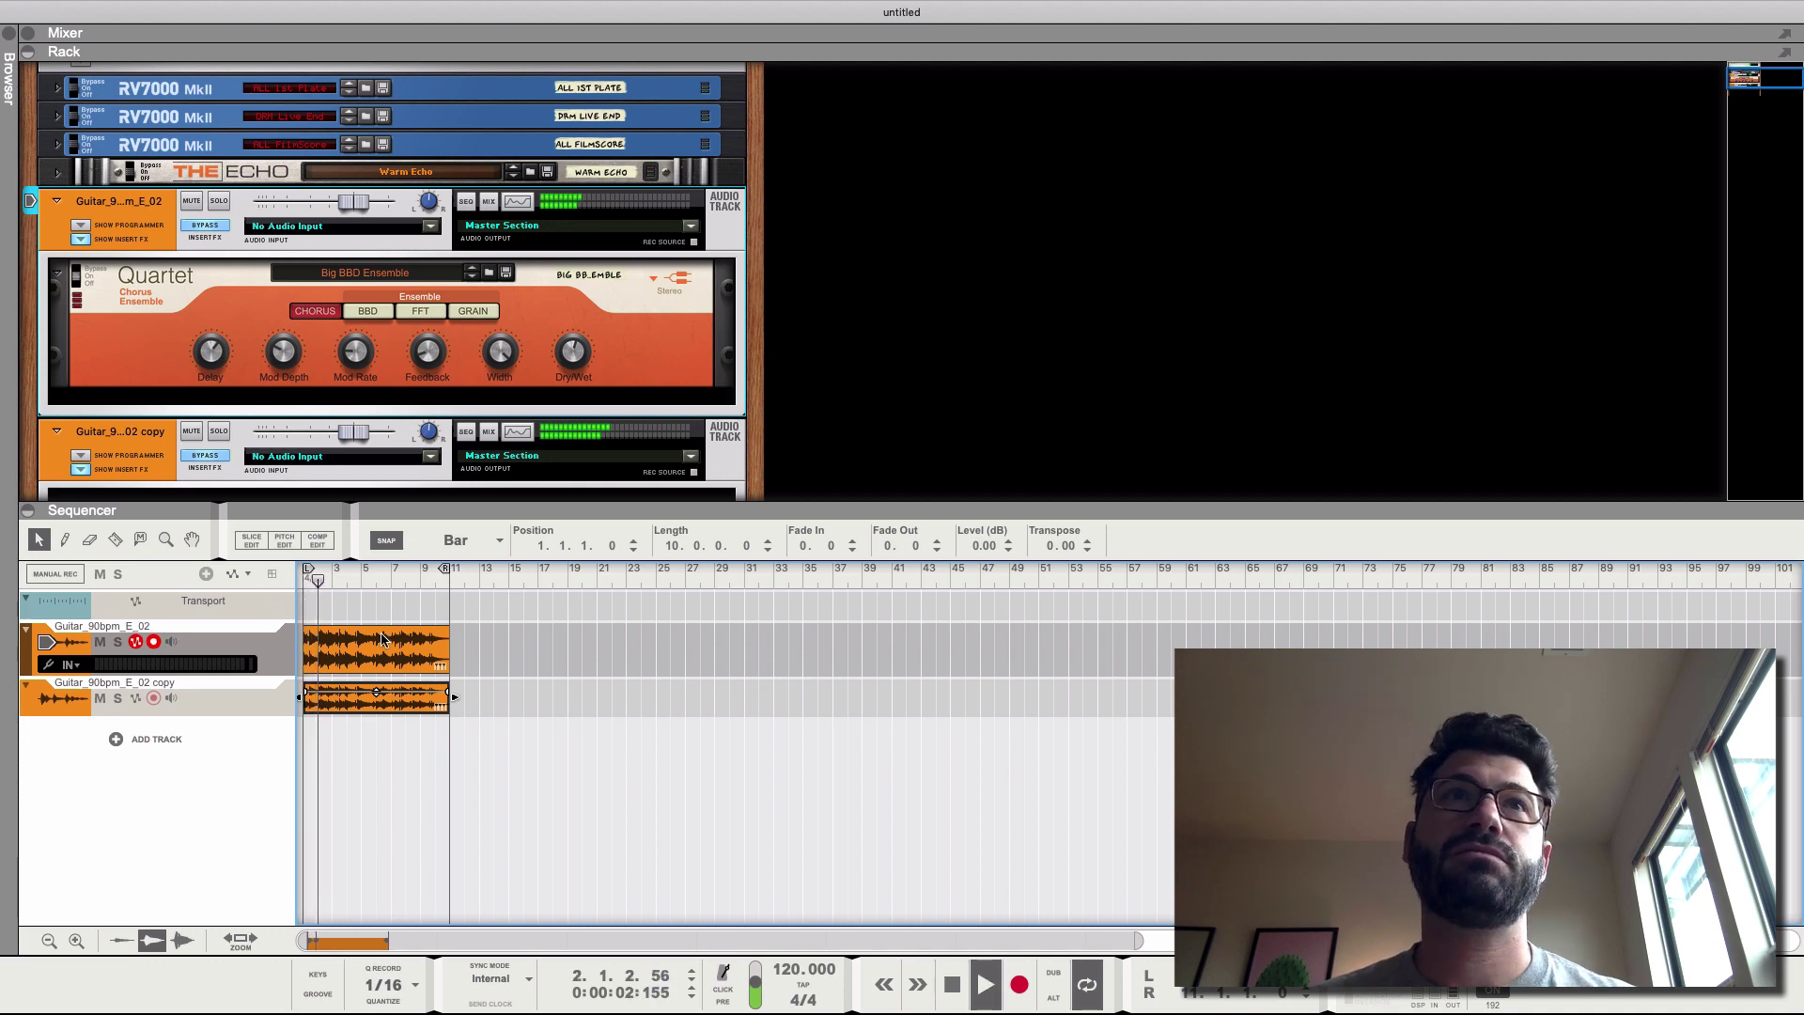
pyautogui.scroll(-4, 447, 420)
pyautogui.scroll(4, 447, 420)
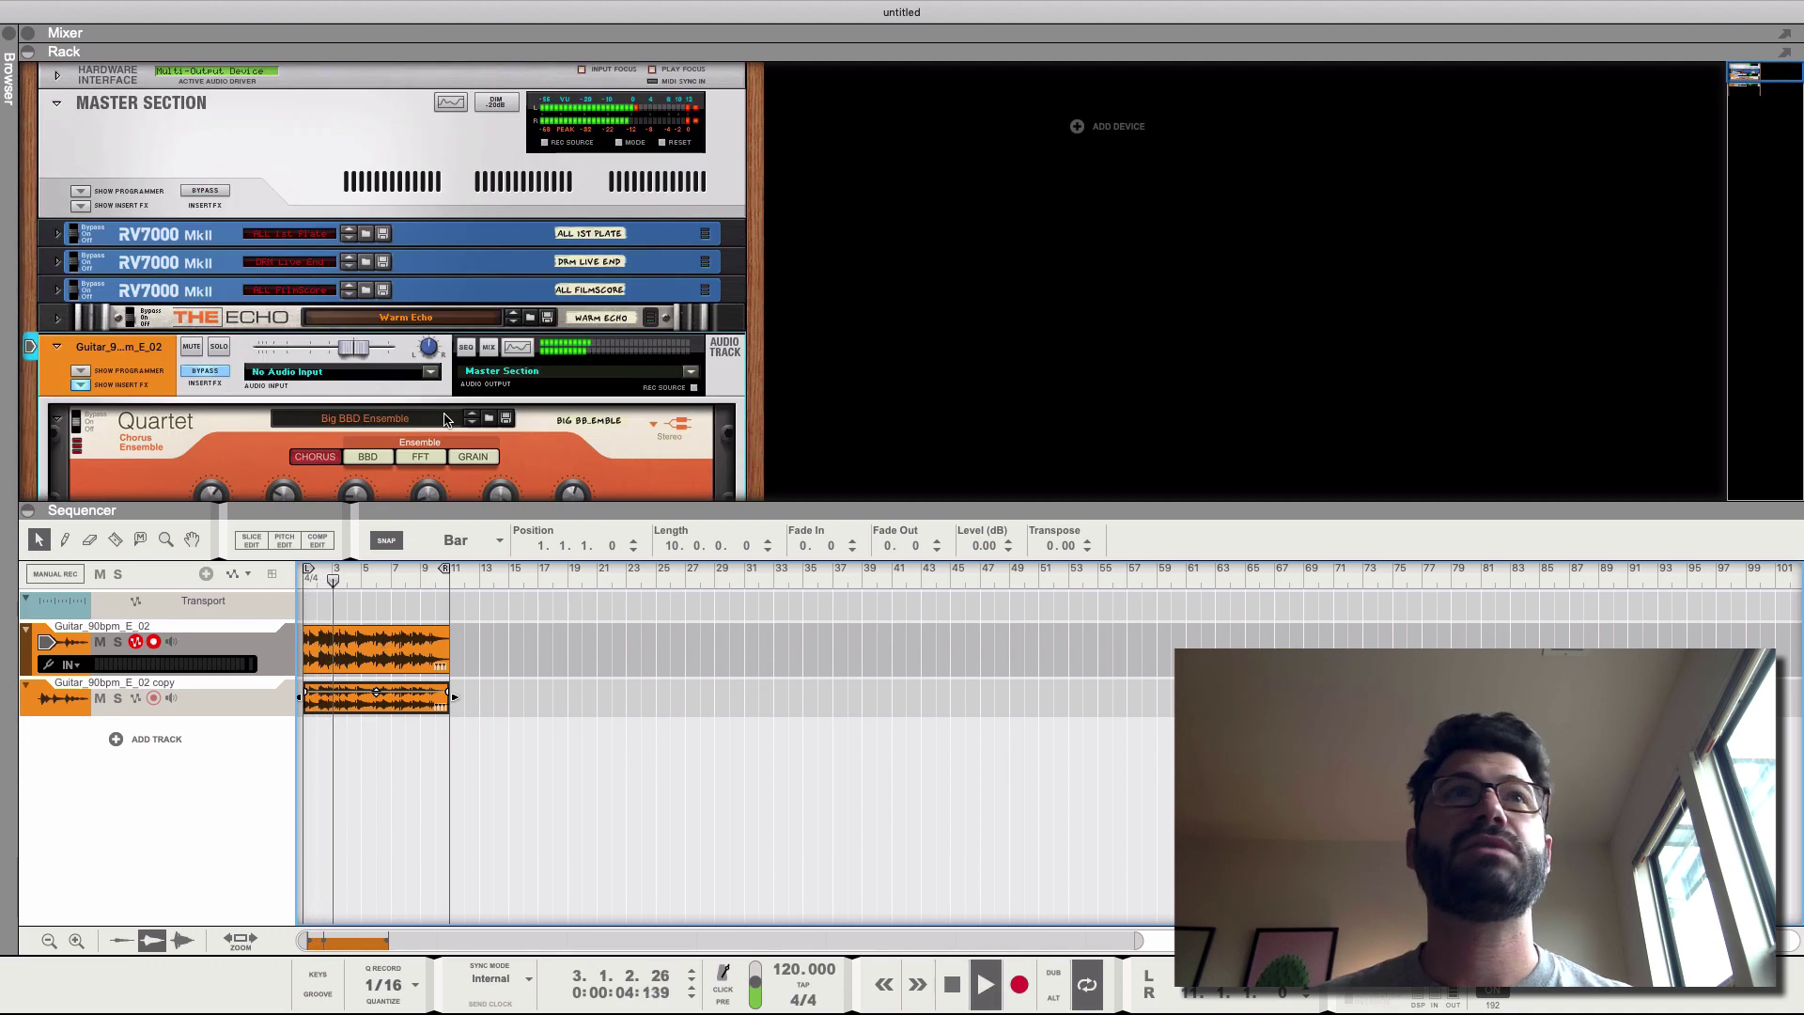
pyautogui.press('space')
pyautogui.scroll(-4, 447, 420)
pyautogui.scroll(1, 448, 420)
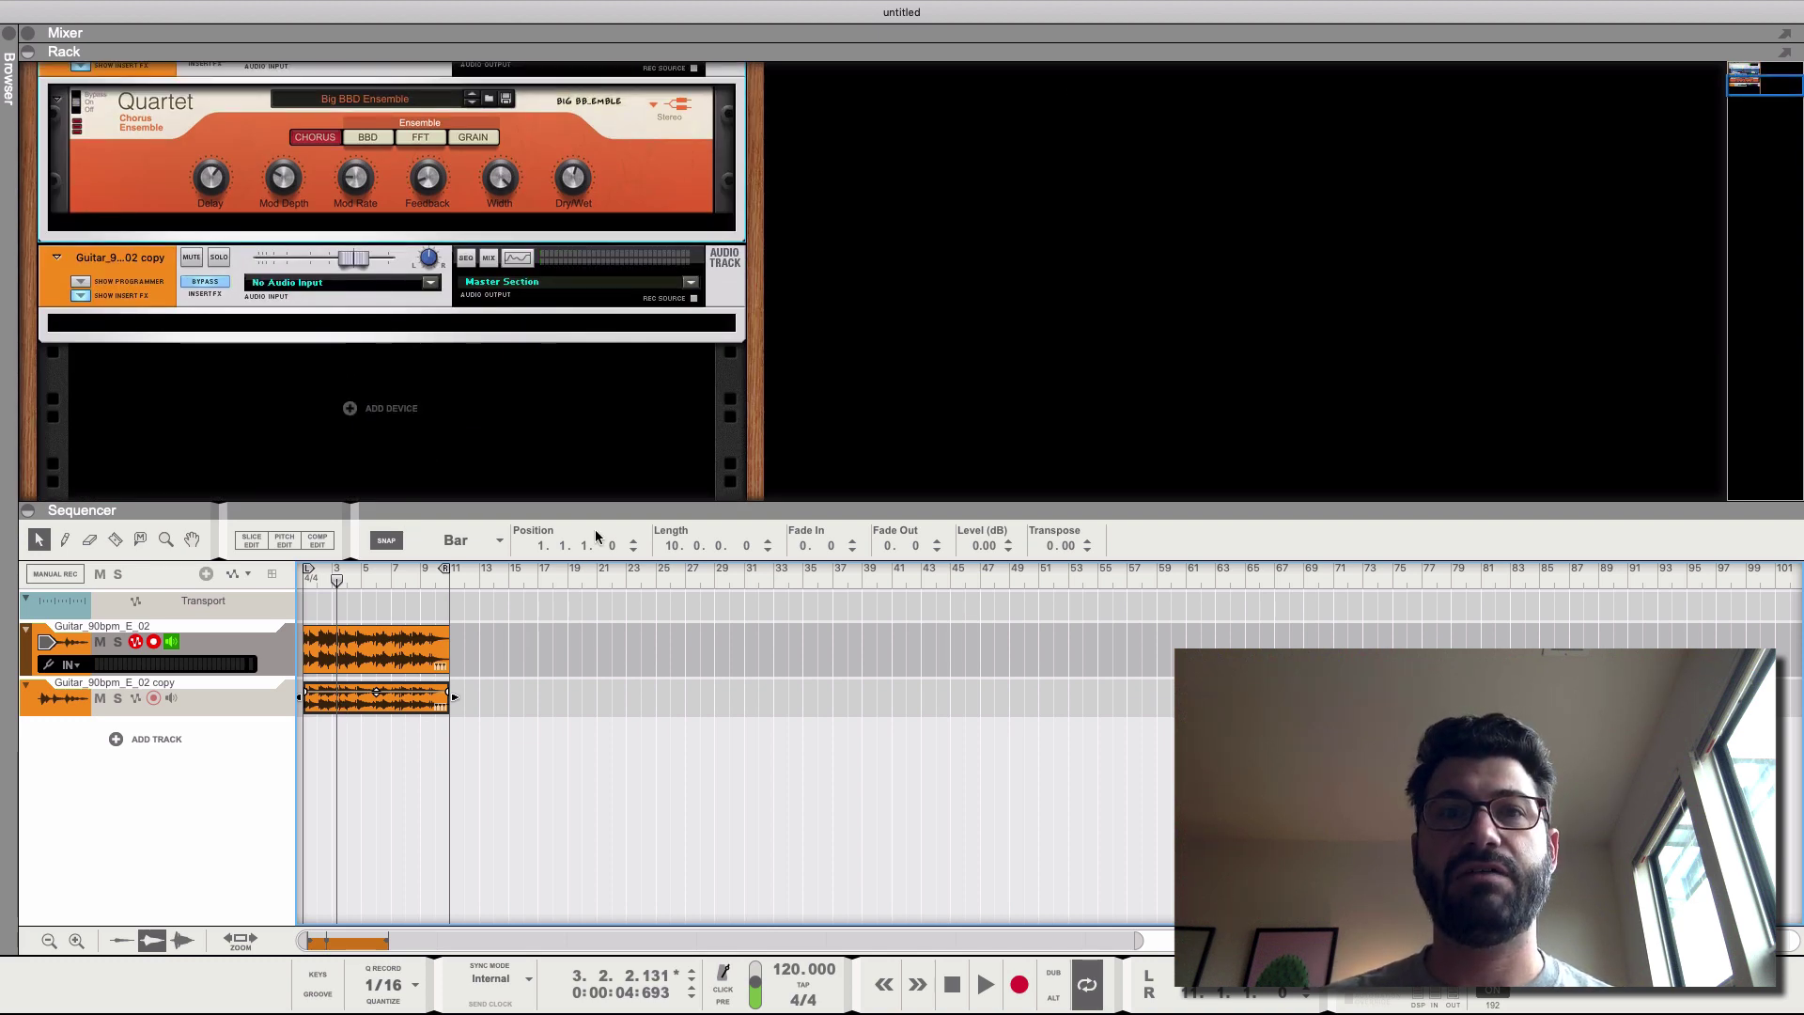
# Step: Delay the copy clip by 23, then 68 ticks while listening to the doubled guitars
pyautogui.moveTo(606, 554); pyautogui.dragTo(610, 512)
pyautogui.press('space')
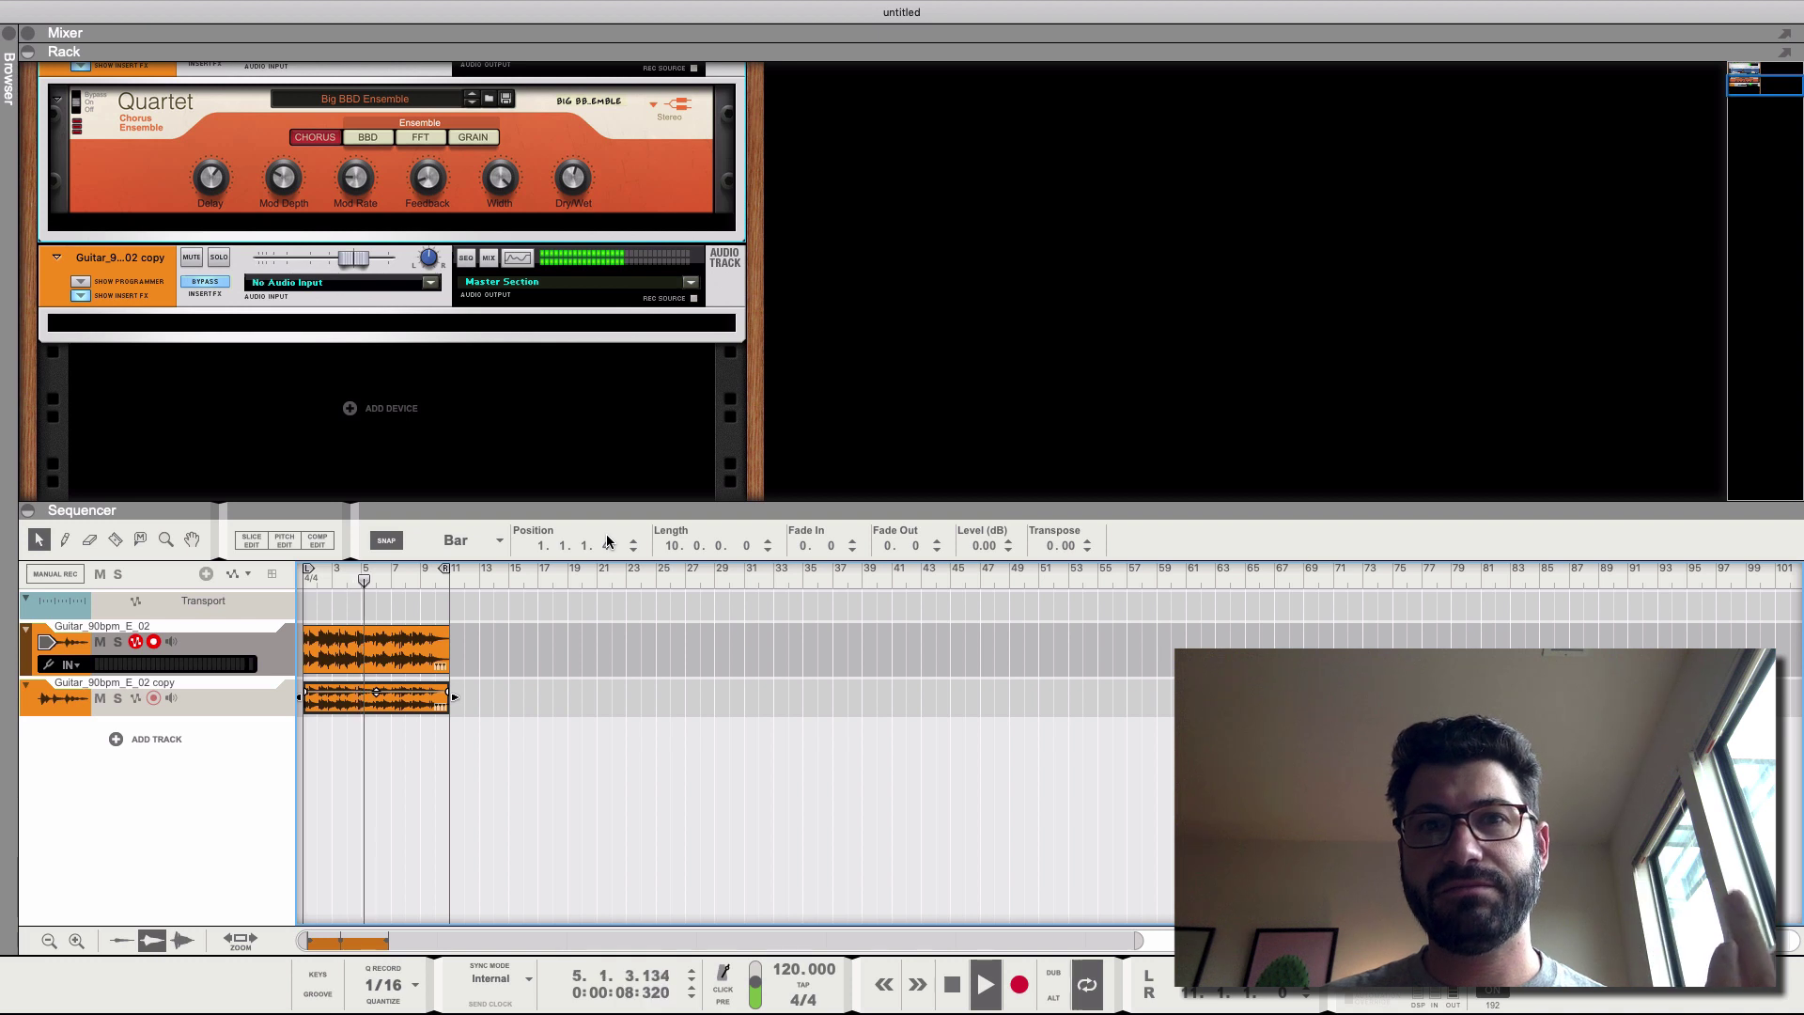
pyautogui.click(608, 545)
pyautogui.moveTo(610, 545); pyautogui.dragTo(610, 528)
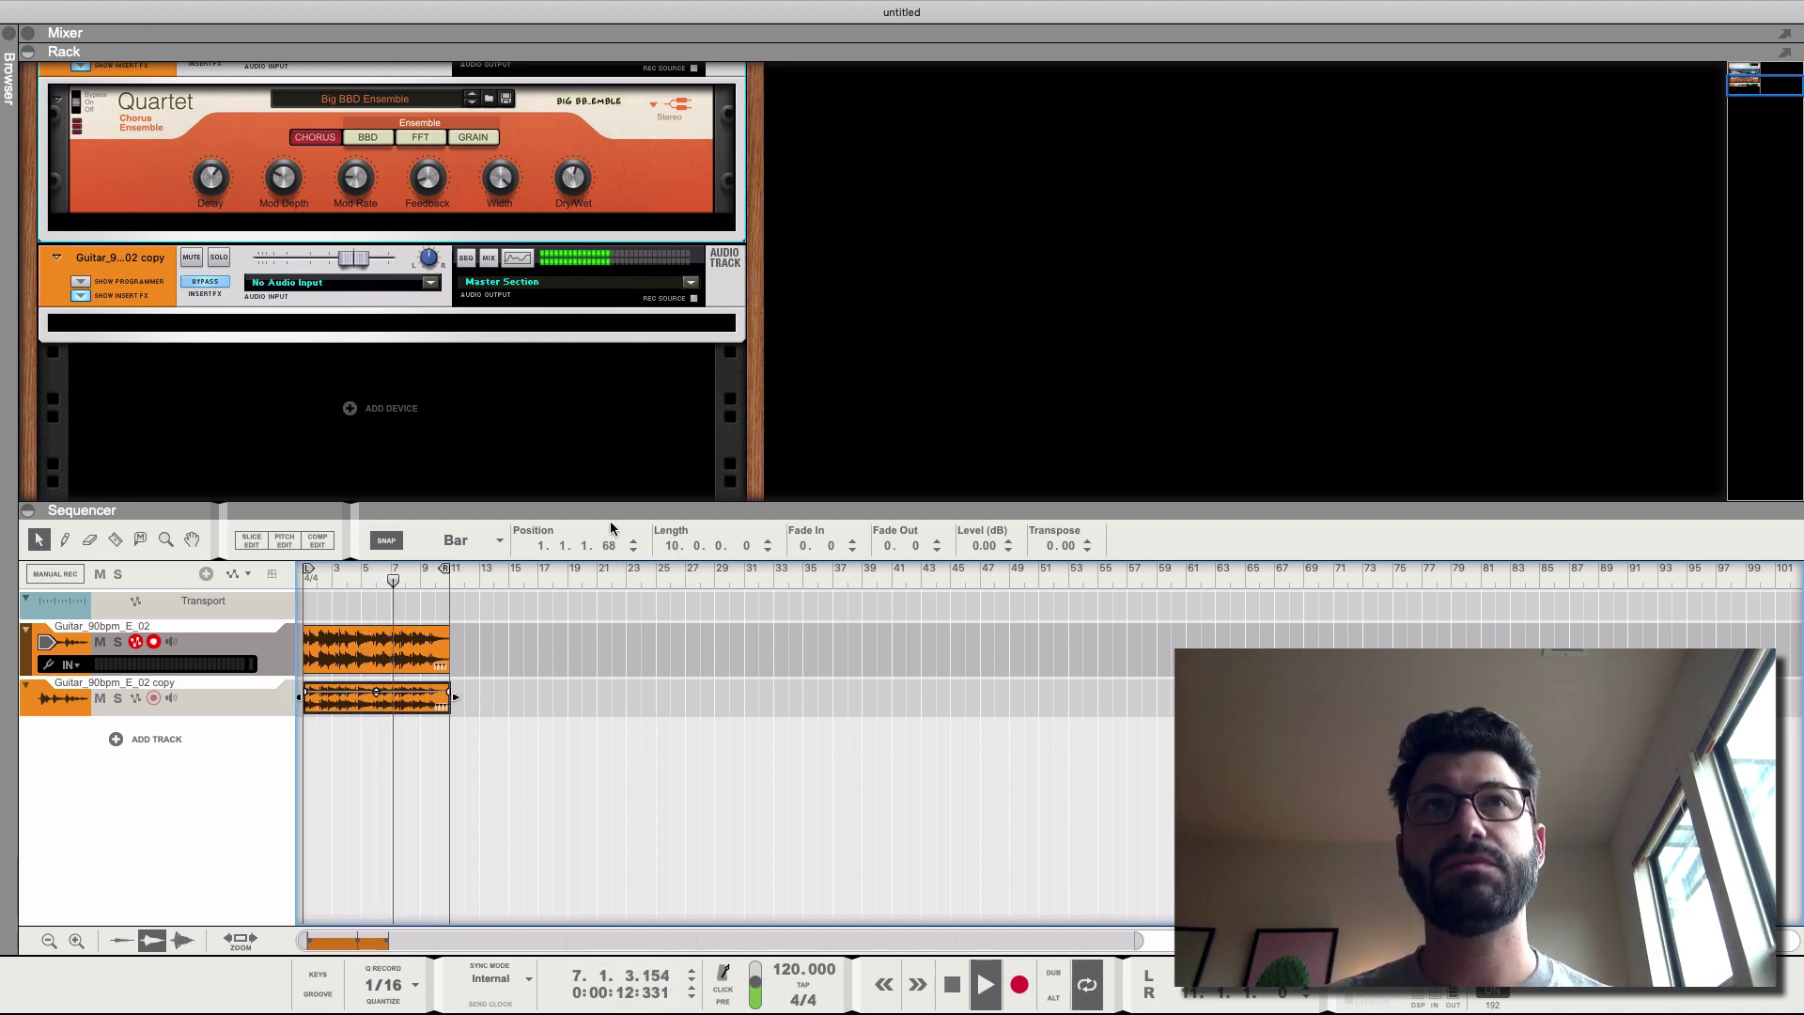
pyautogui.press('space')
# Step: Try copy clip offsets of 24 and 96 ticks, settling its start at 1.1.1.35
pyautogui.click(606, 546)
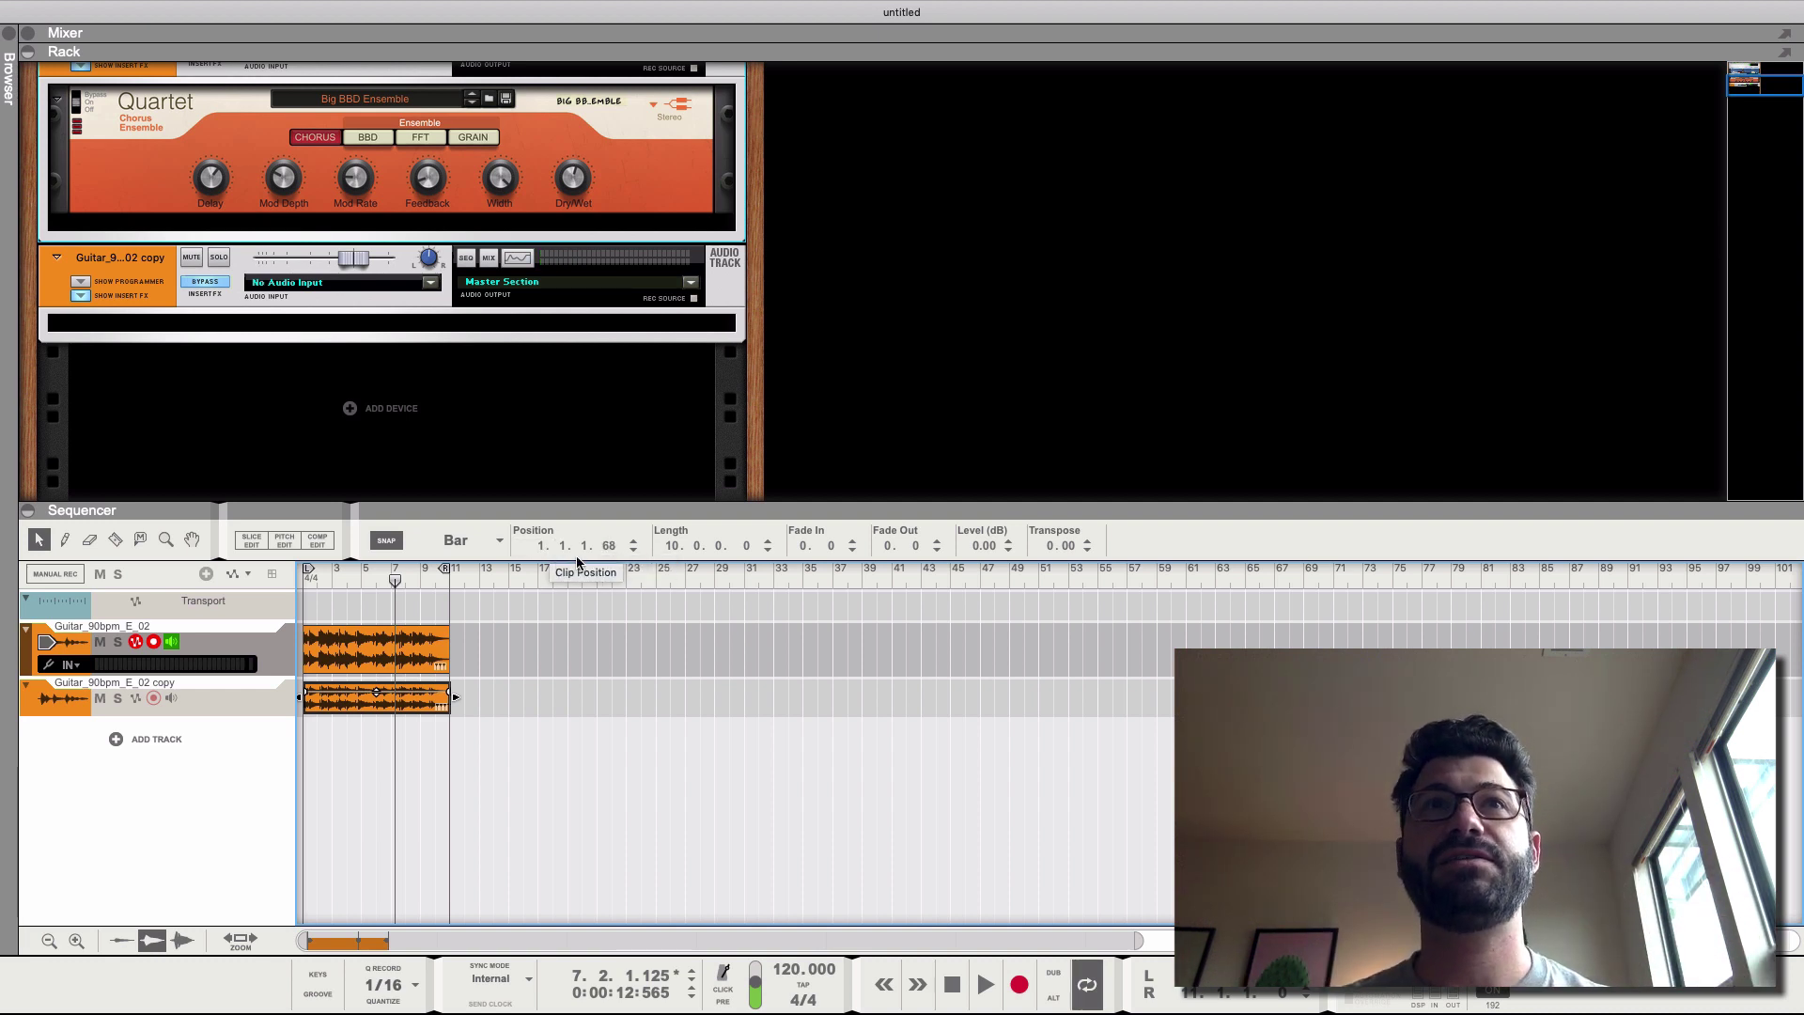
pyautogui.click(606, 546)
pyautogui.press('space')
pyautogui.moveTo(606, 547); pyautogui.dragTo(600, 583)
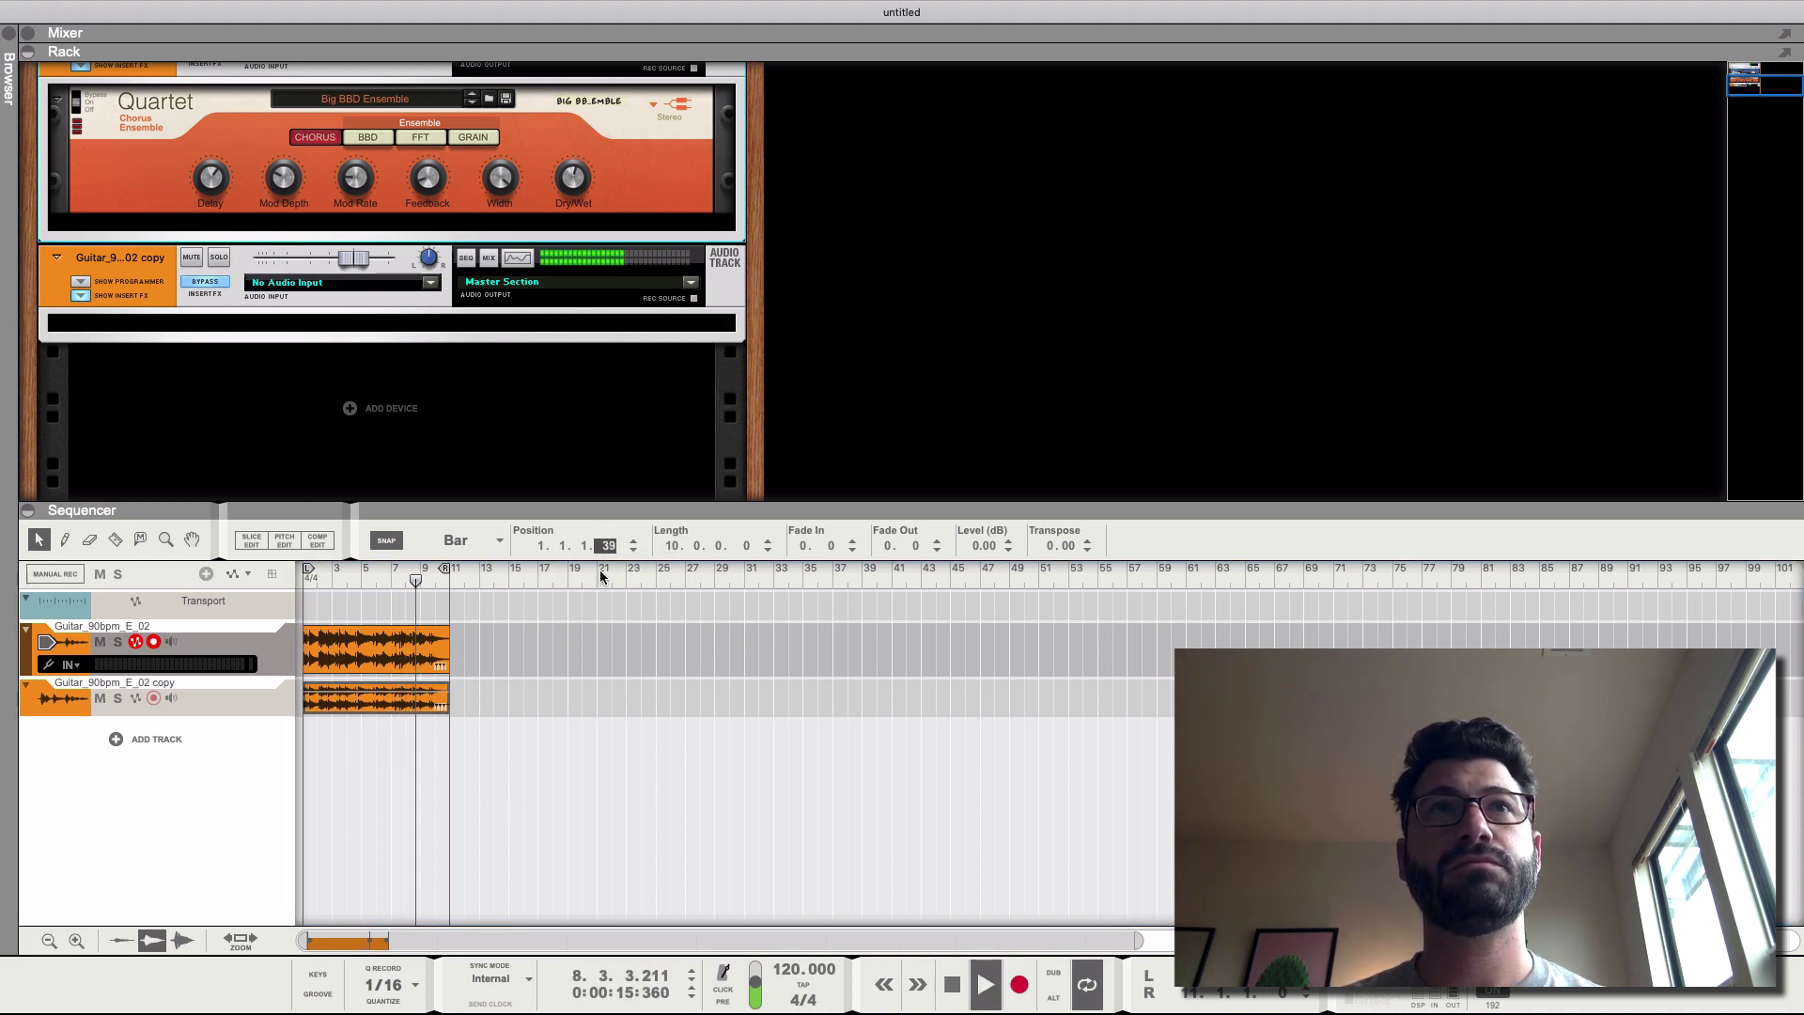
pyautogui.moveTo(606, 546); pyautogui.dragTo(606, 442)
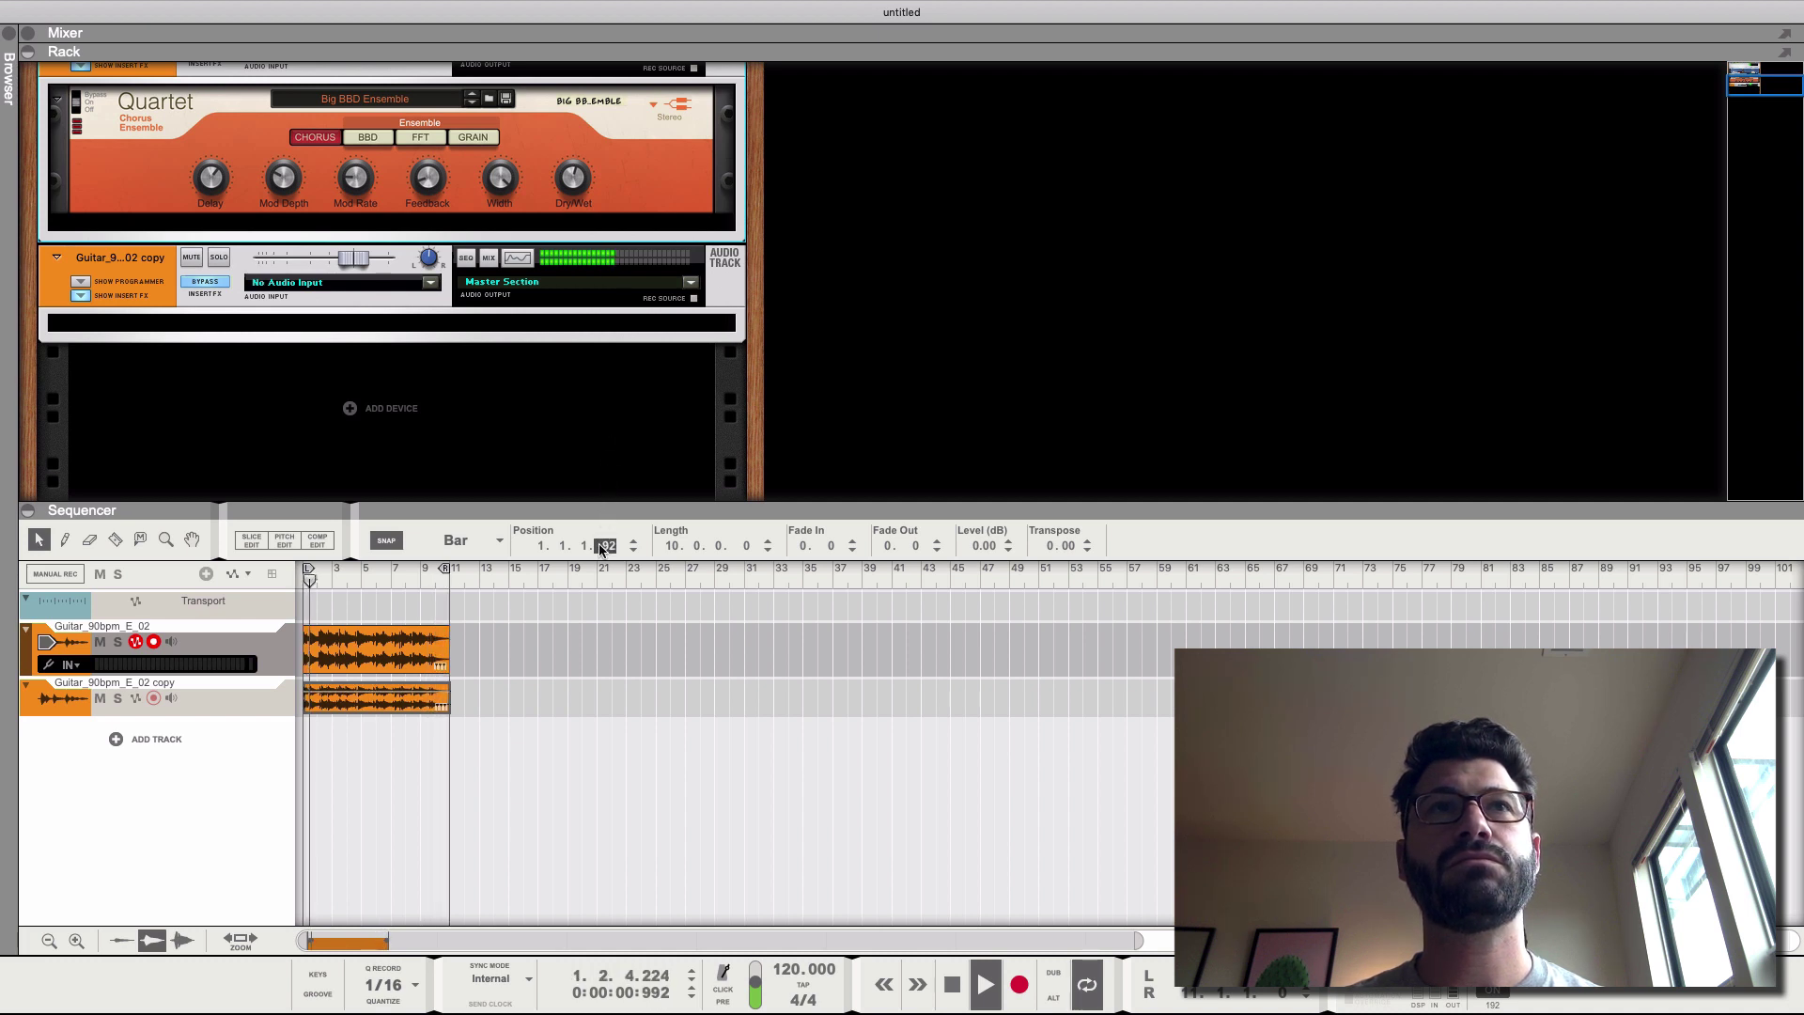
pyautogui.moveTo(601, 552); pyautogui.dragTo(542, 536)
pyautogui.press('space')
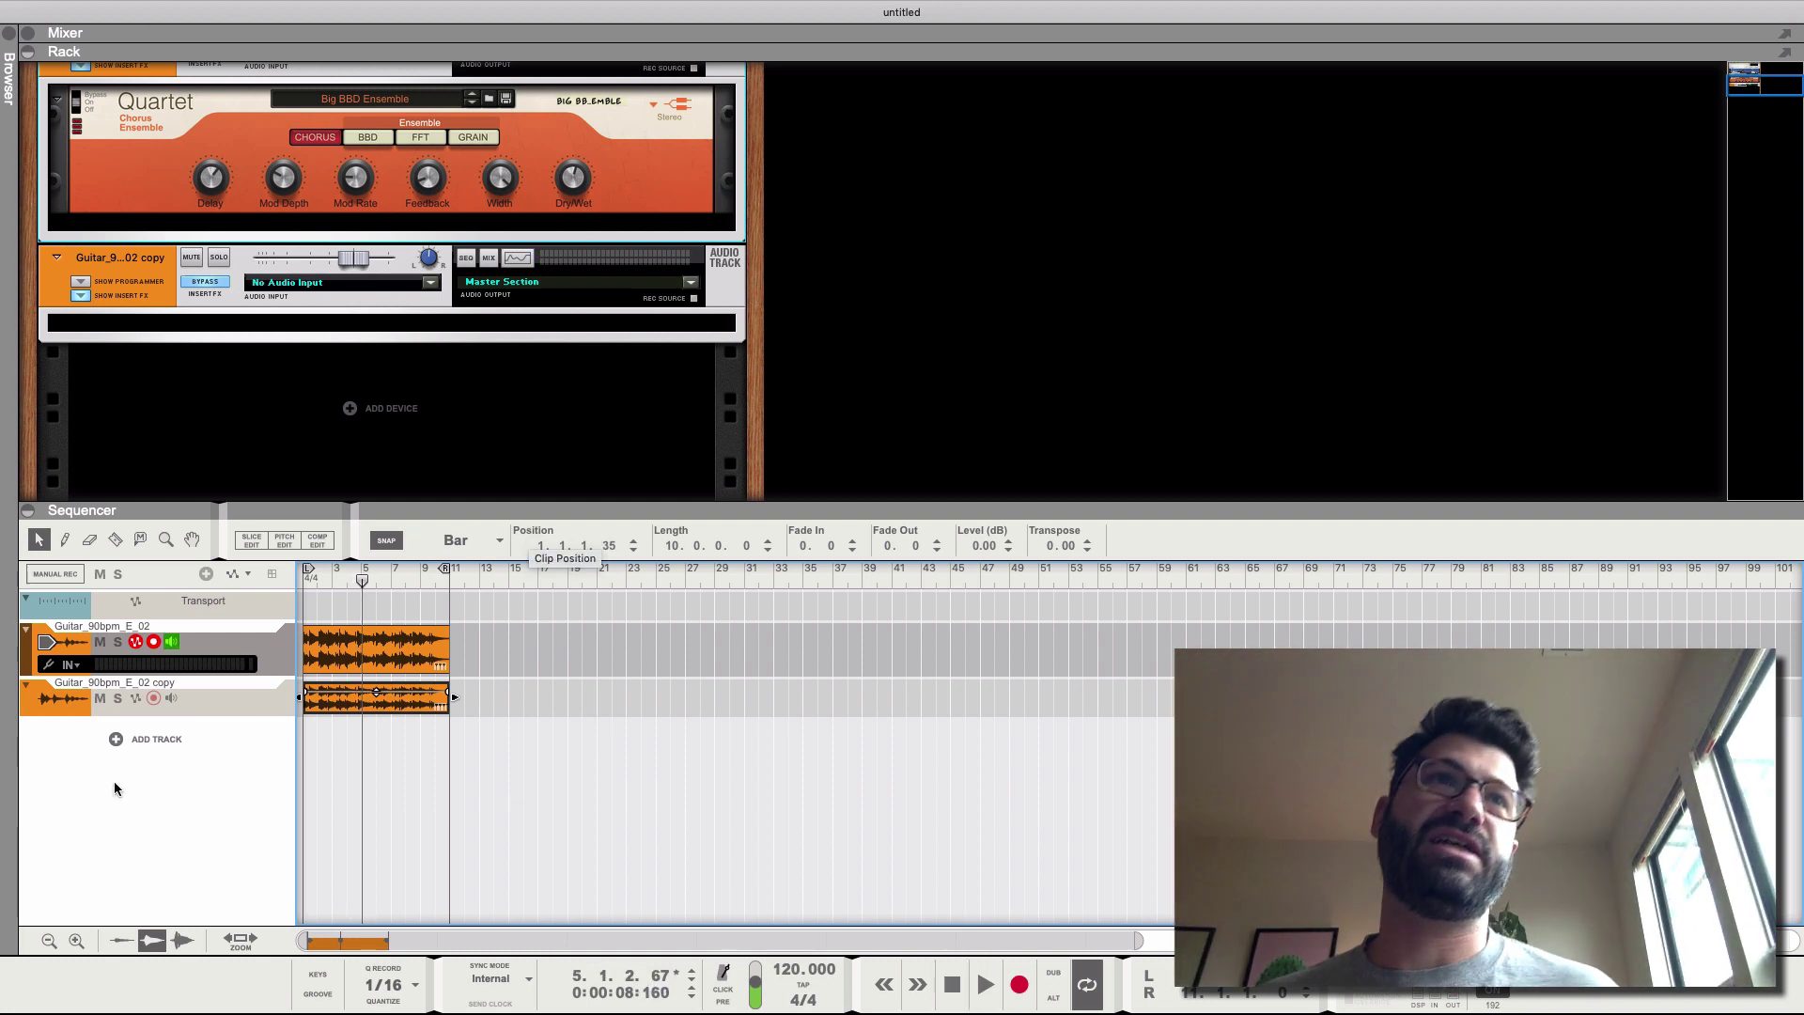
# Step: Mute the guitar copy and turn the insert effects' bypass back off
pyautogui.click(99, 697)
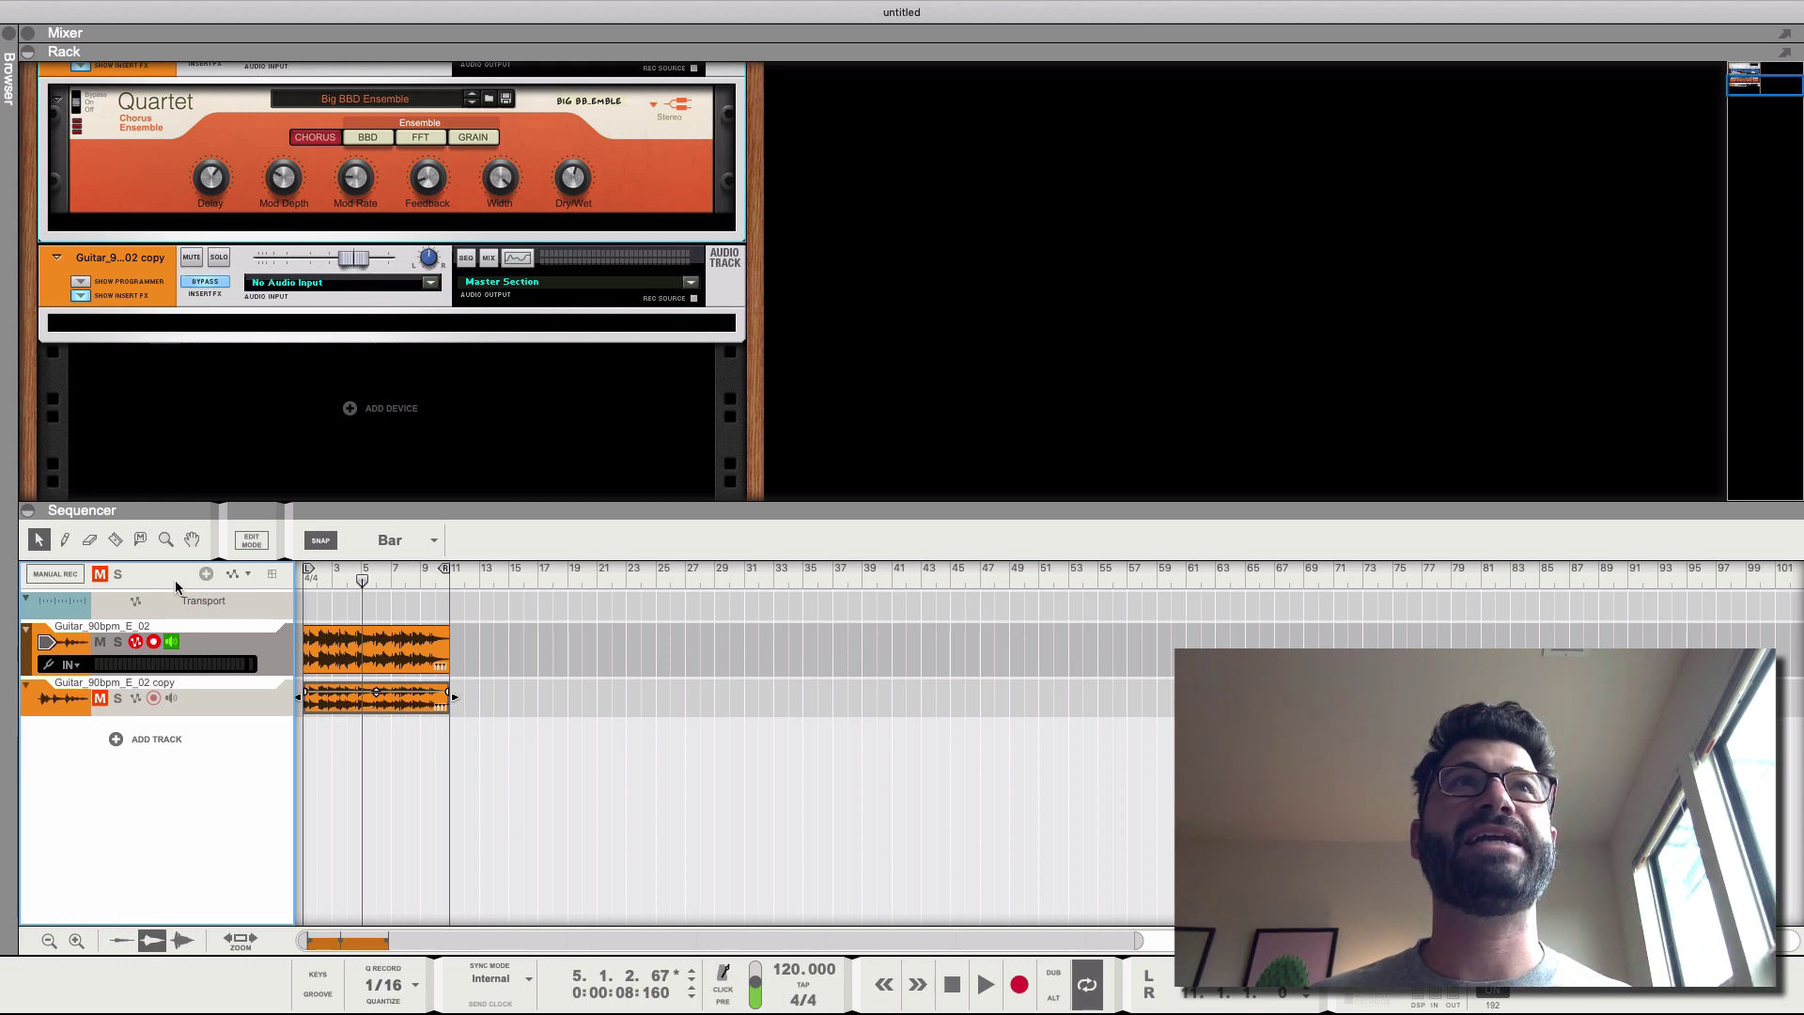
pyautogui.scroll(5, 188, 359)
pyautogui.scroll(-2, 137, 374)
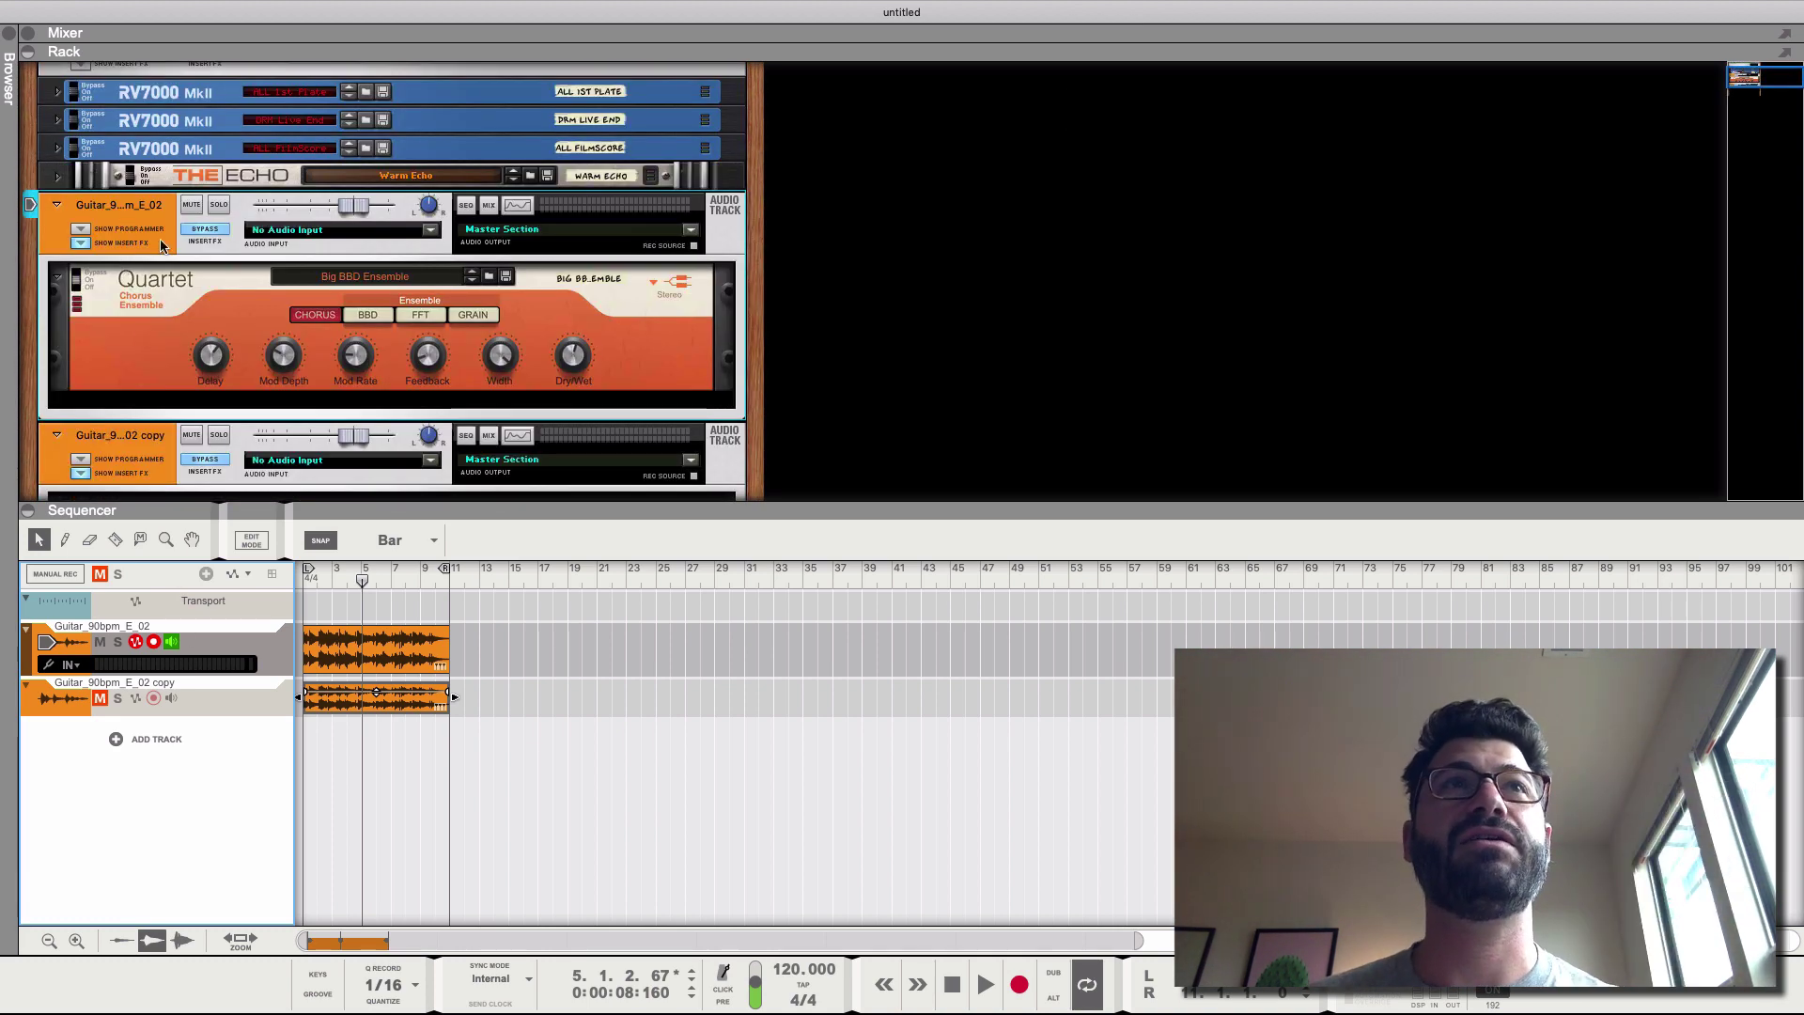
pyautogui.click(194, 231)
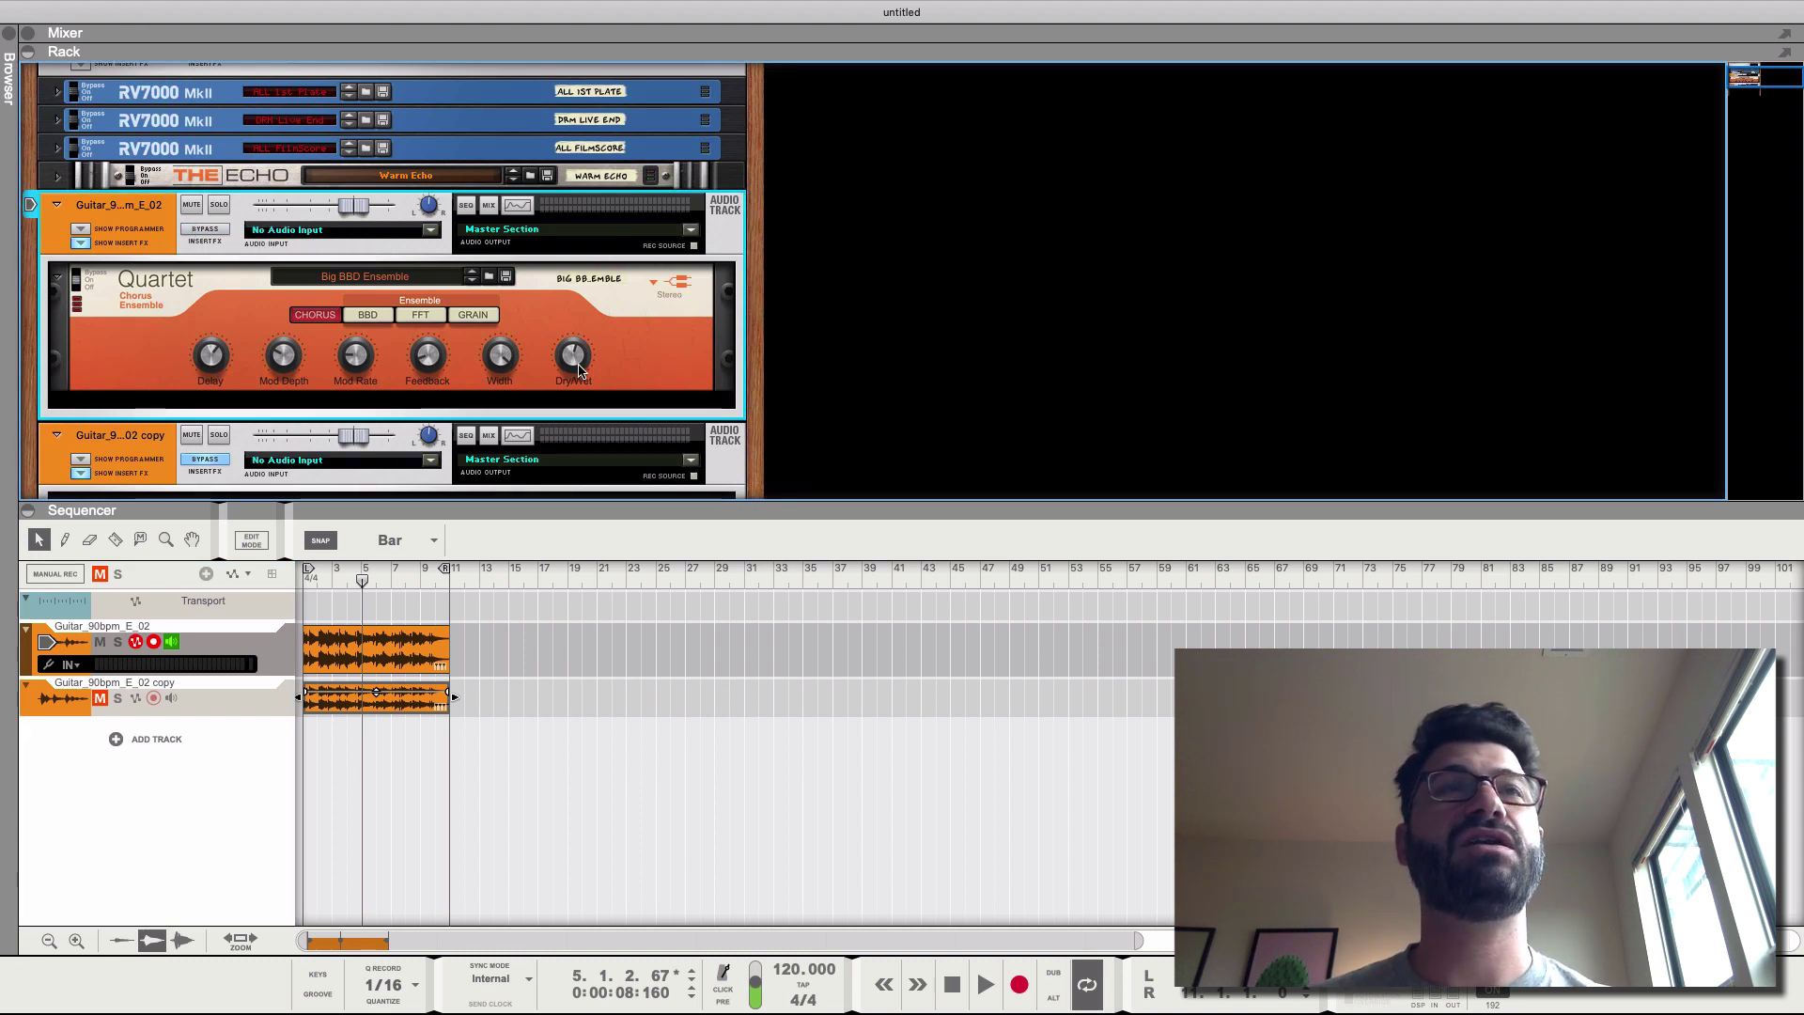
# Step: Turn the Quartet Dry/Wet down from 100% to about 47%
pyautogui.moveTo(579, 369)
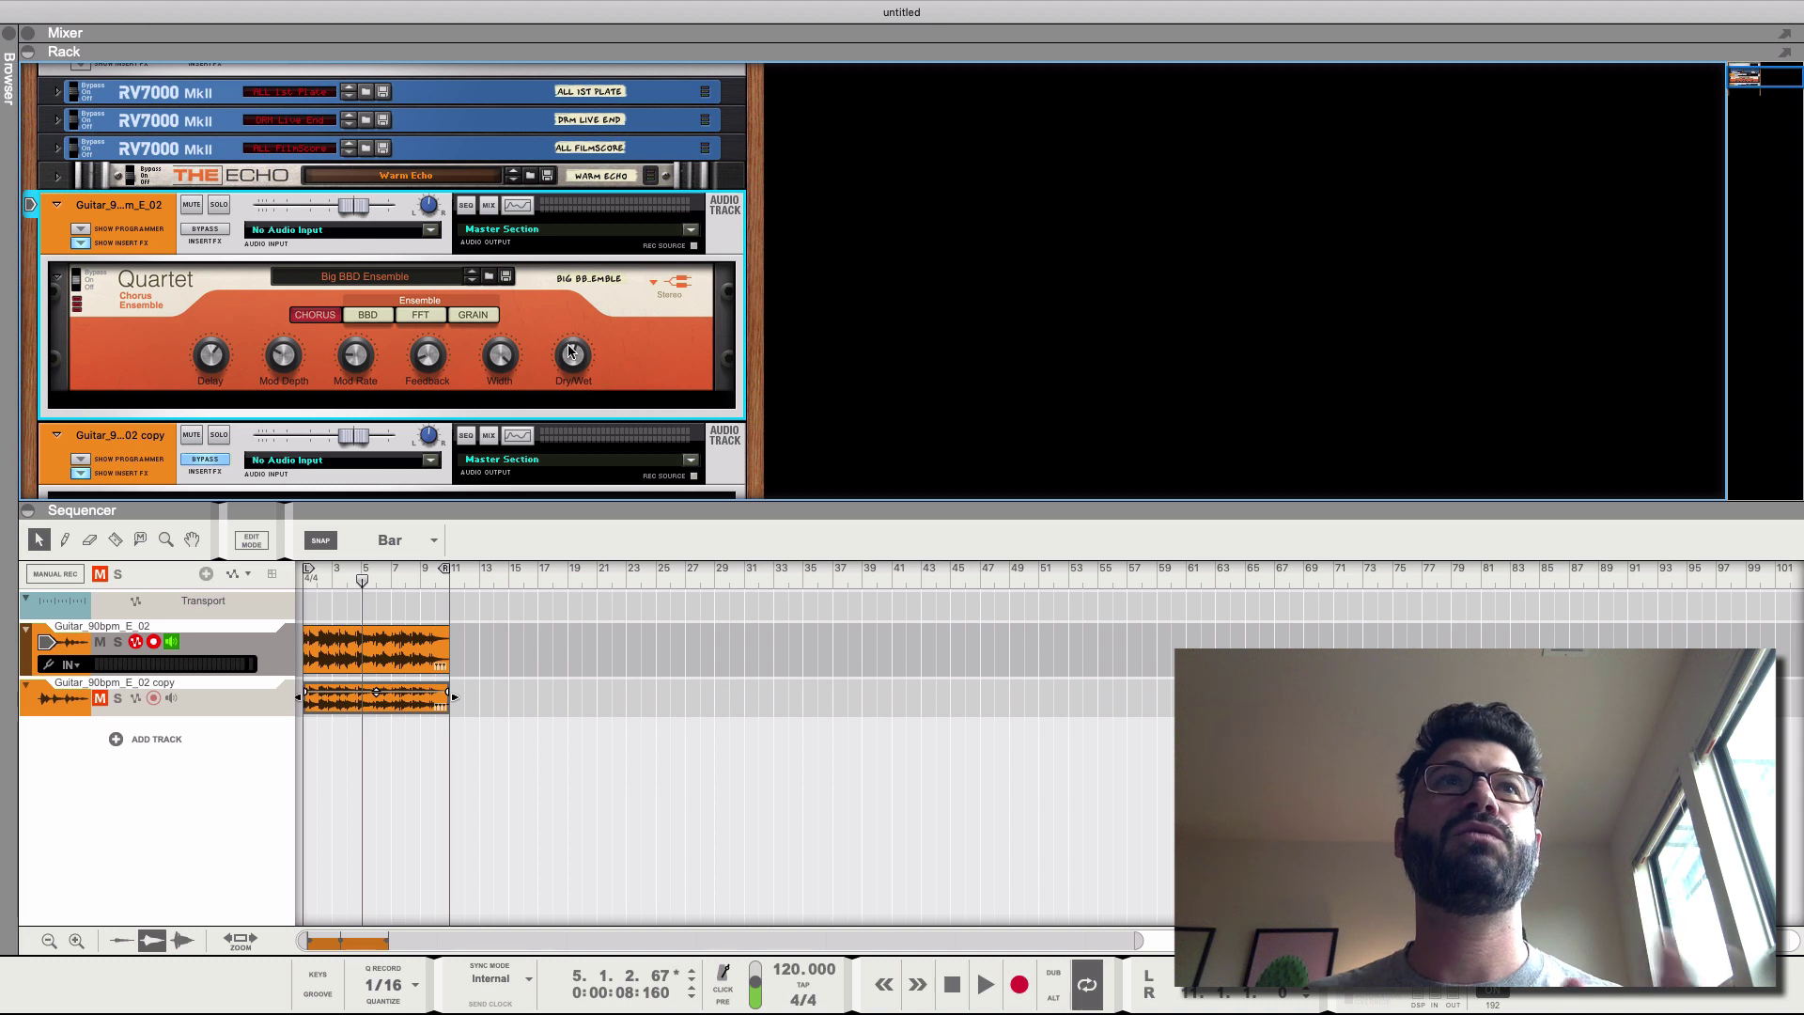
pyautogui.moveTo(570, 351); pyautogui.dragTo(535, 297)
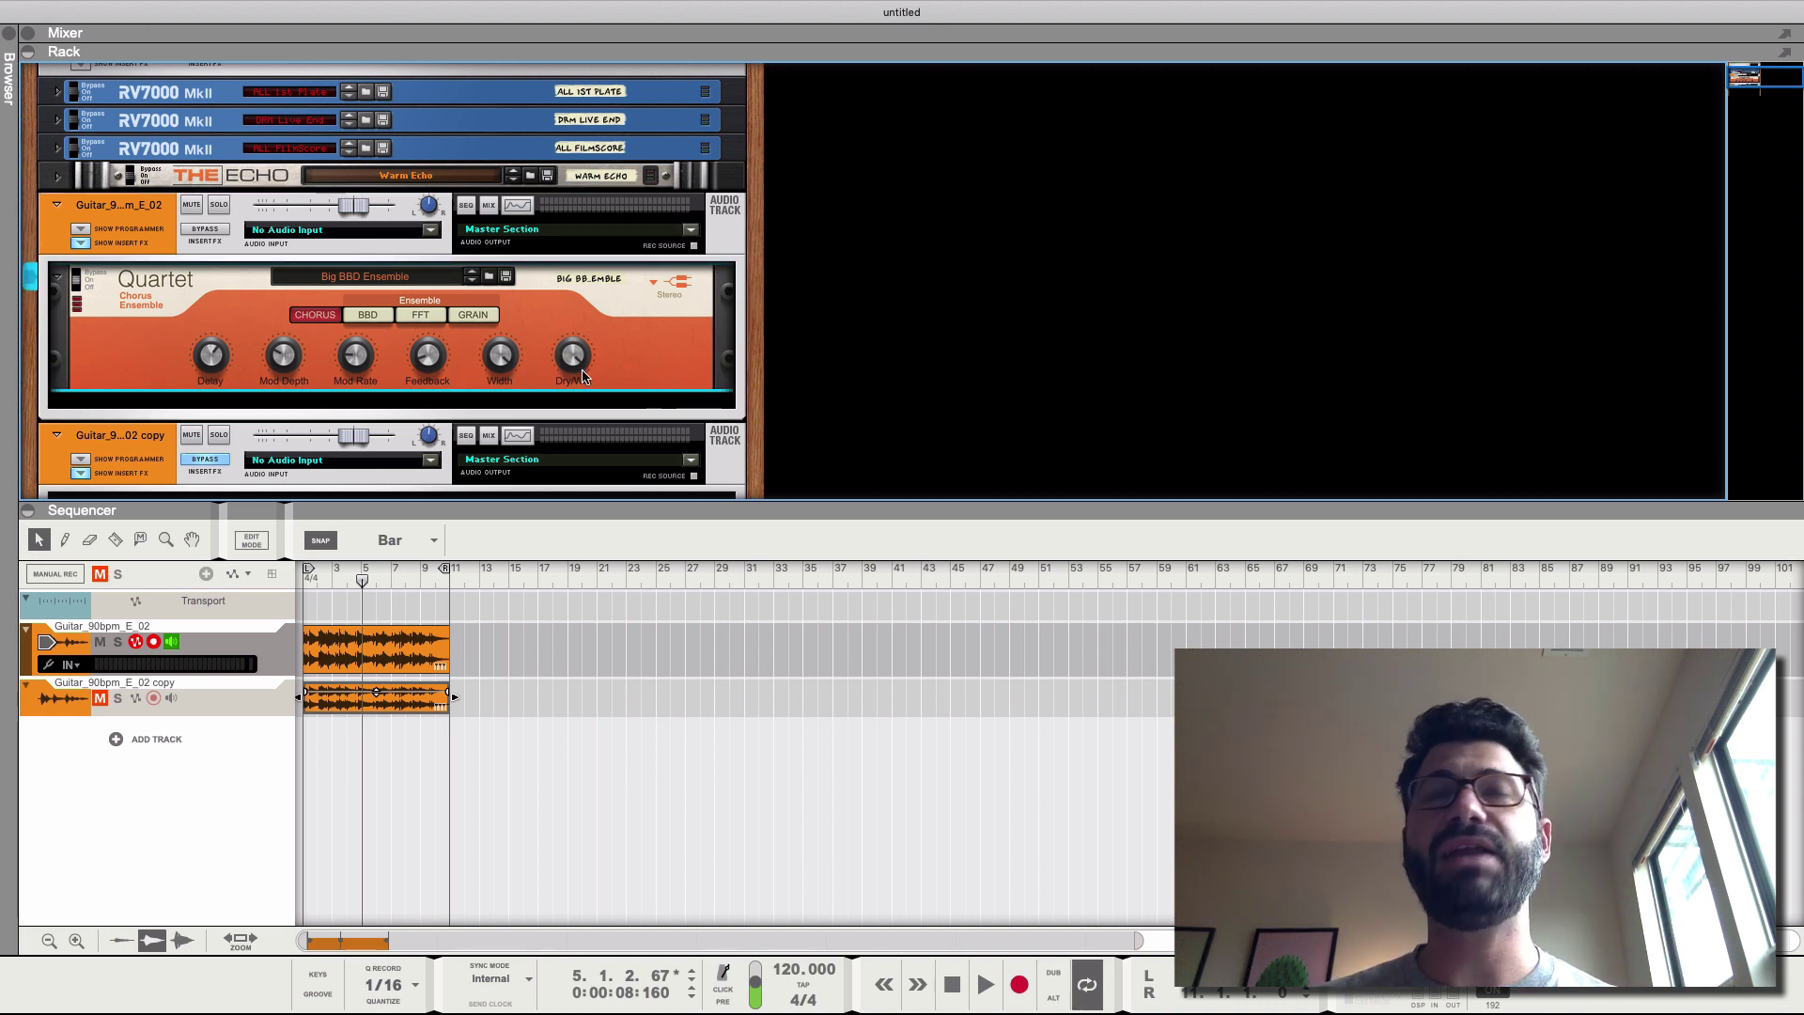
pyautogui.moveTo(582, 375)
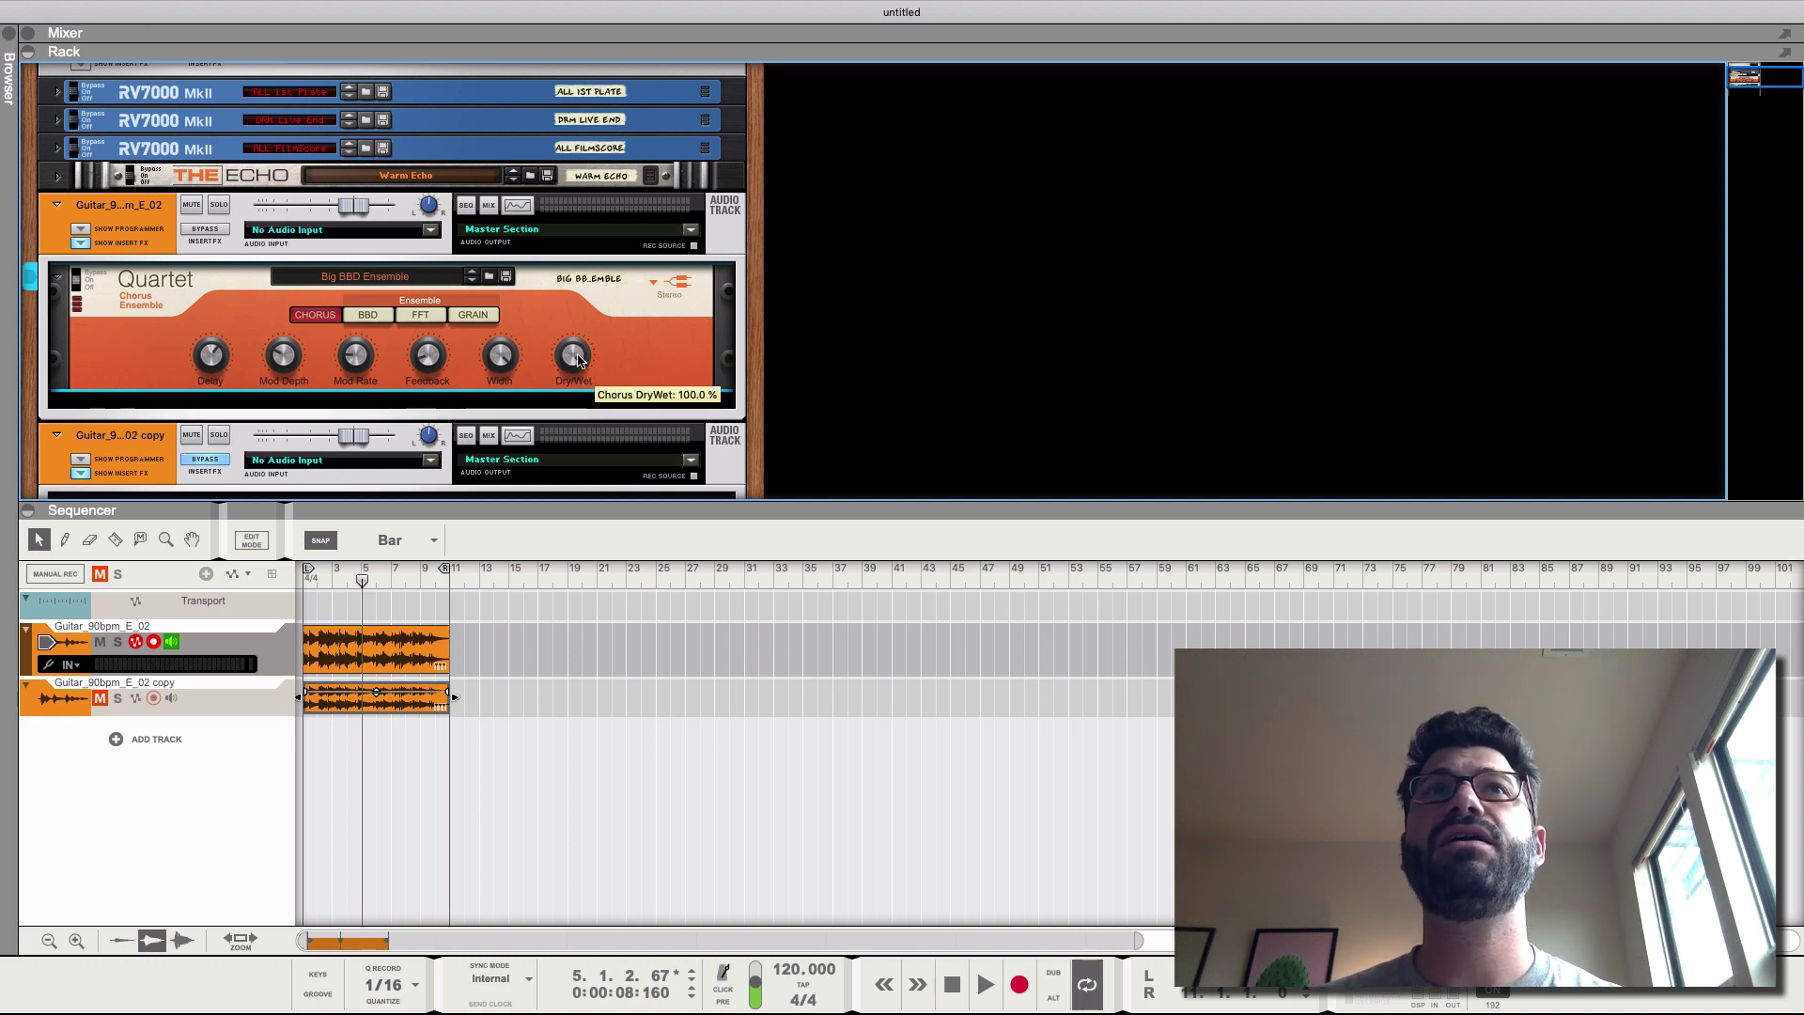
pyautogui.moveTo(579, 360); pyautogui.dragTo(576, 395)
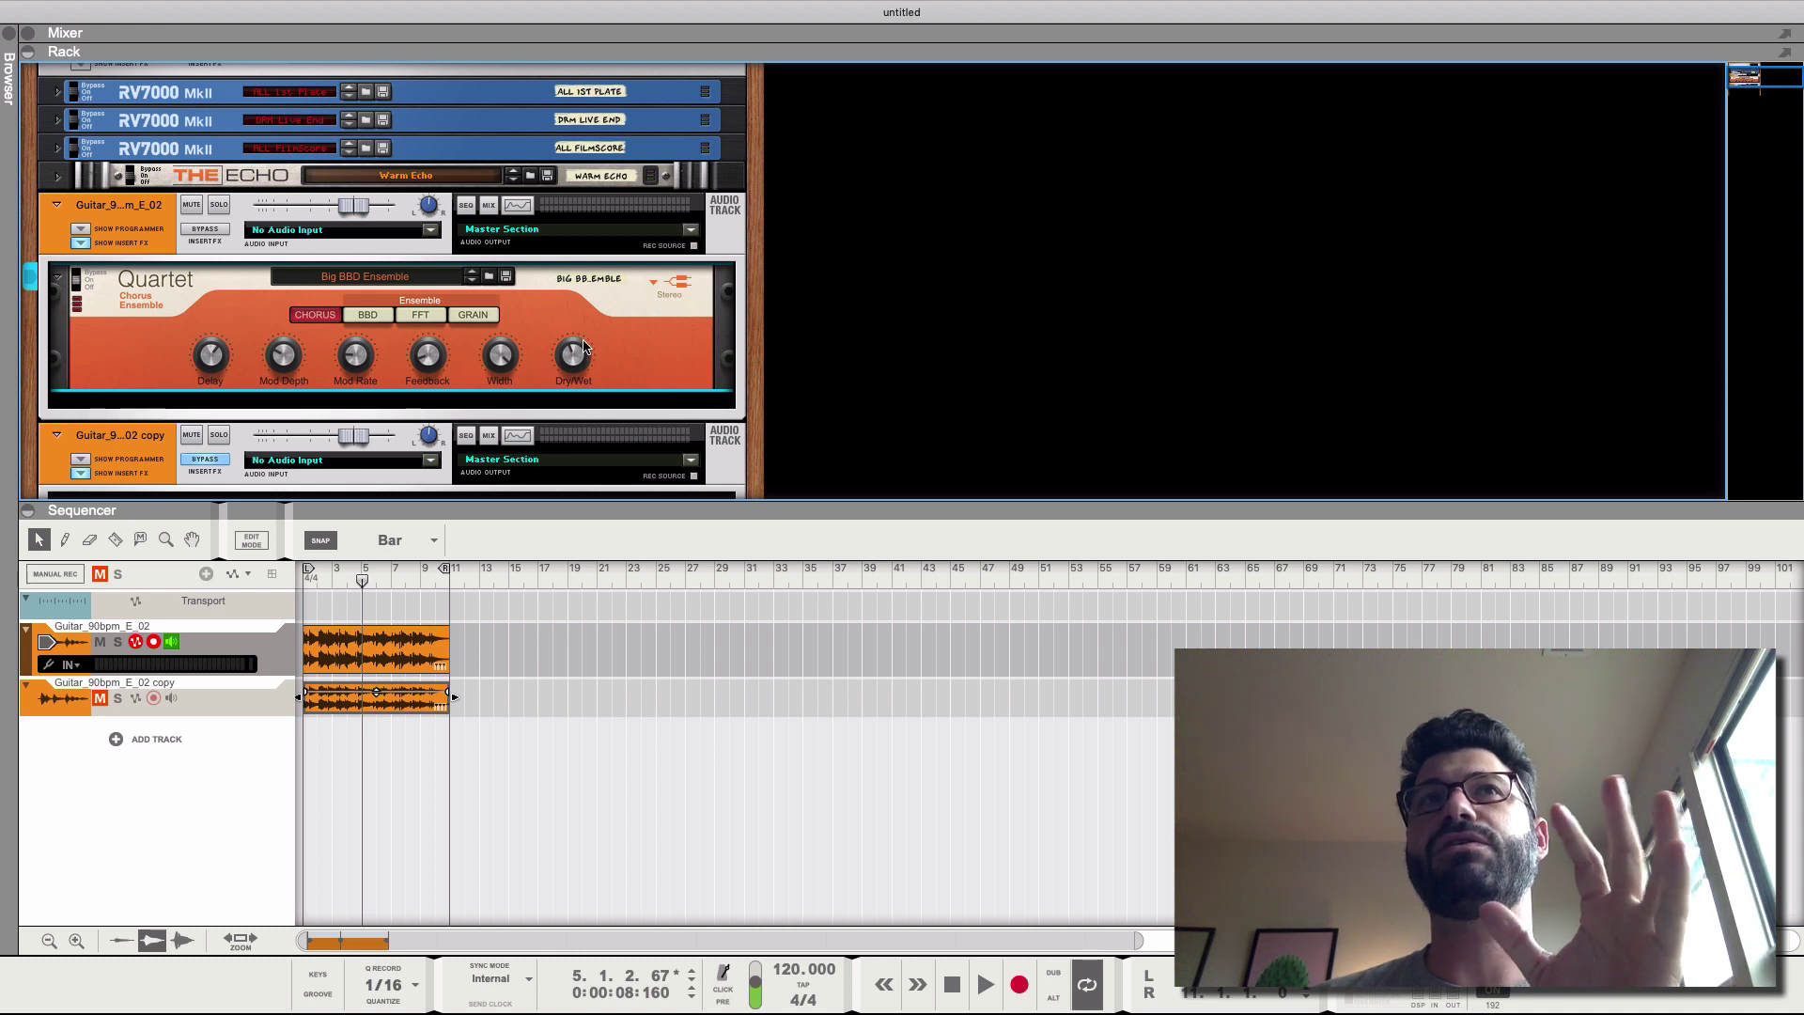
pyautogui.scroll(4, 585, 344)
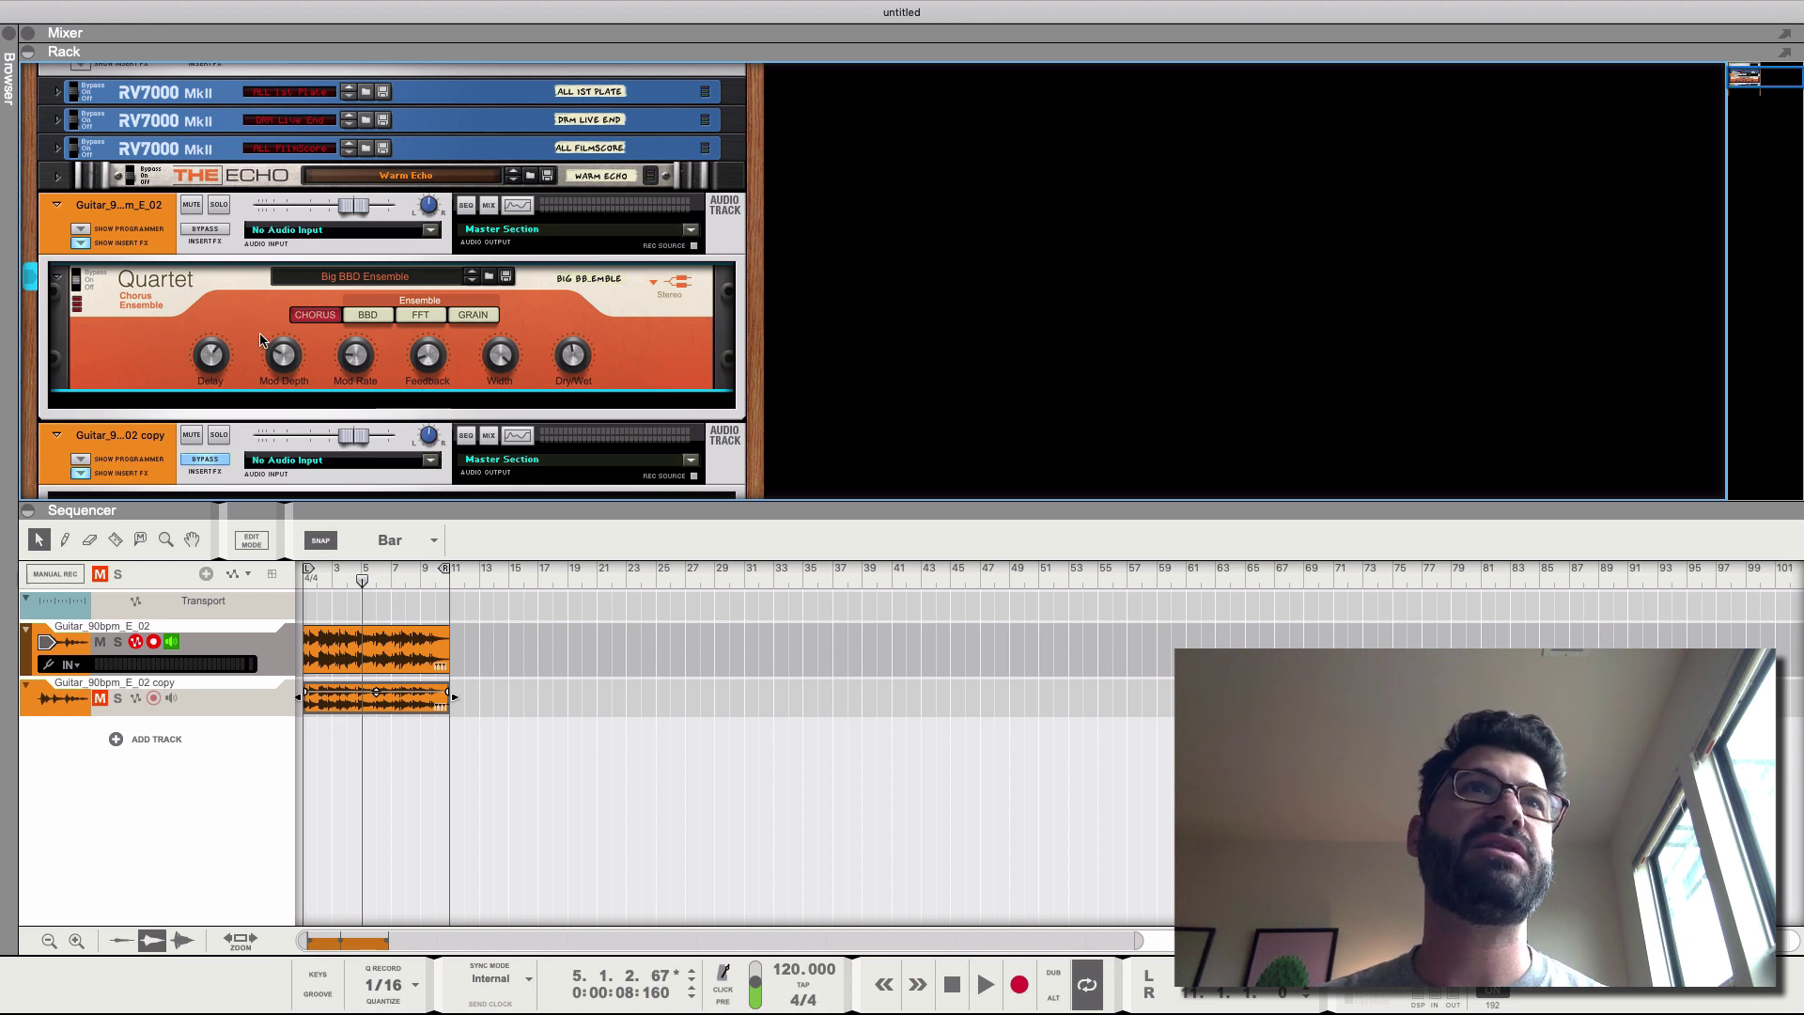
# Step: Raise the guitar track level to 5.11 dB and compare with the inserts bypassed
pyautogui.press('space')
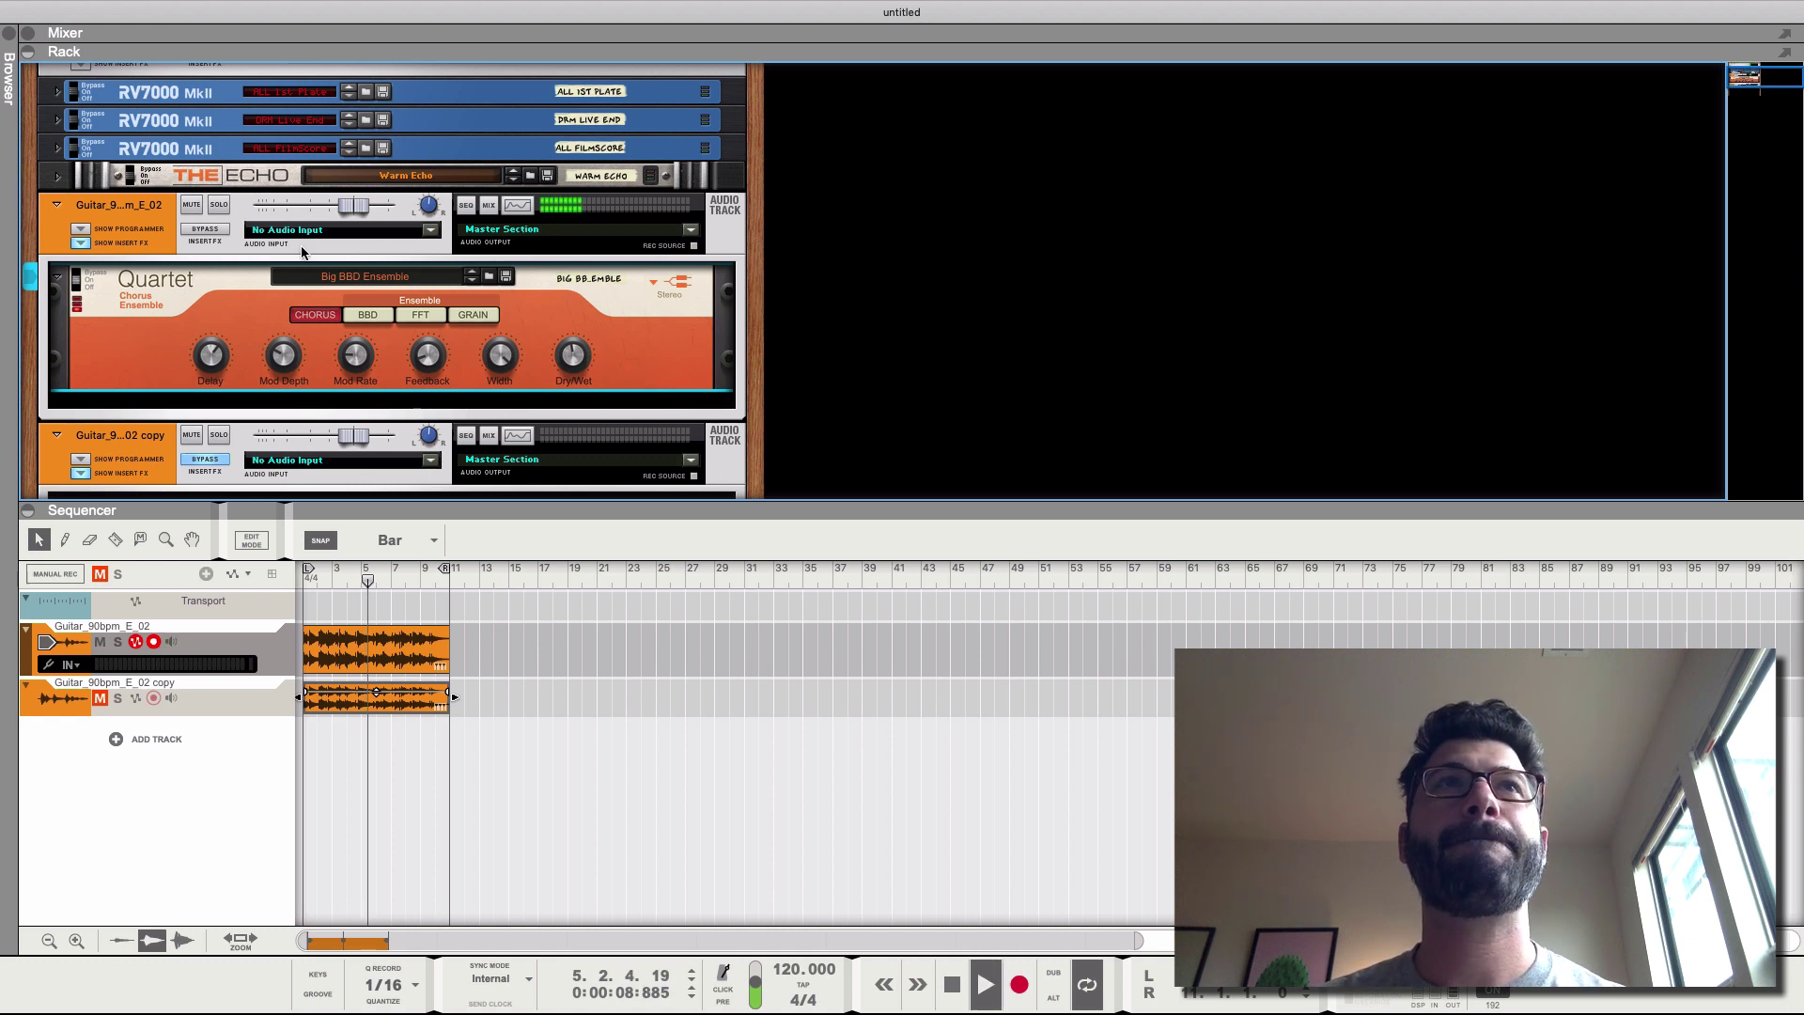
pyautogui.moveTo(344, 208); pyautogui.dragTo(384, 212)
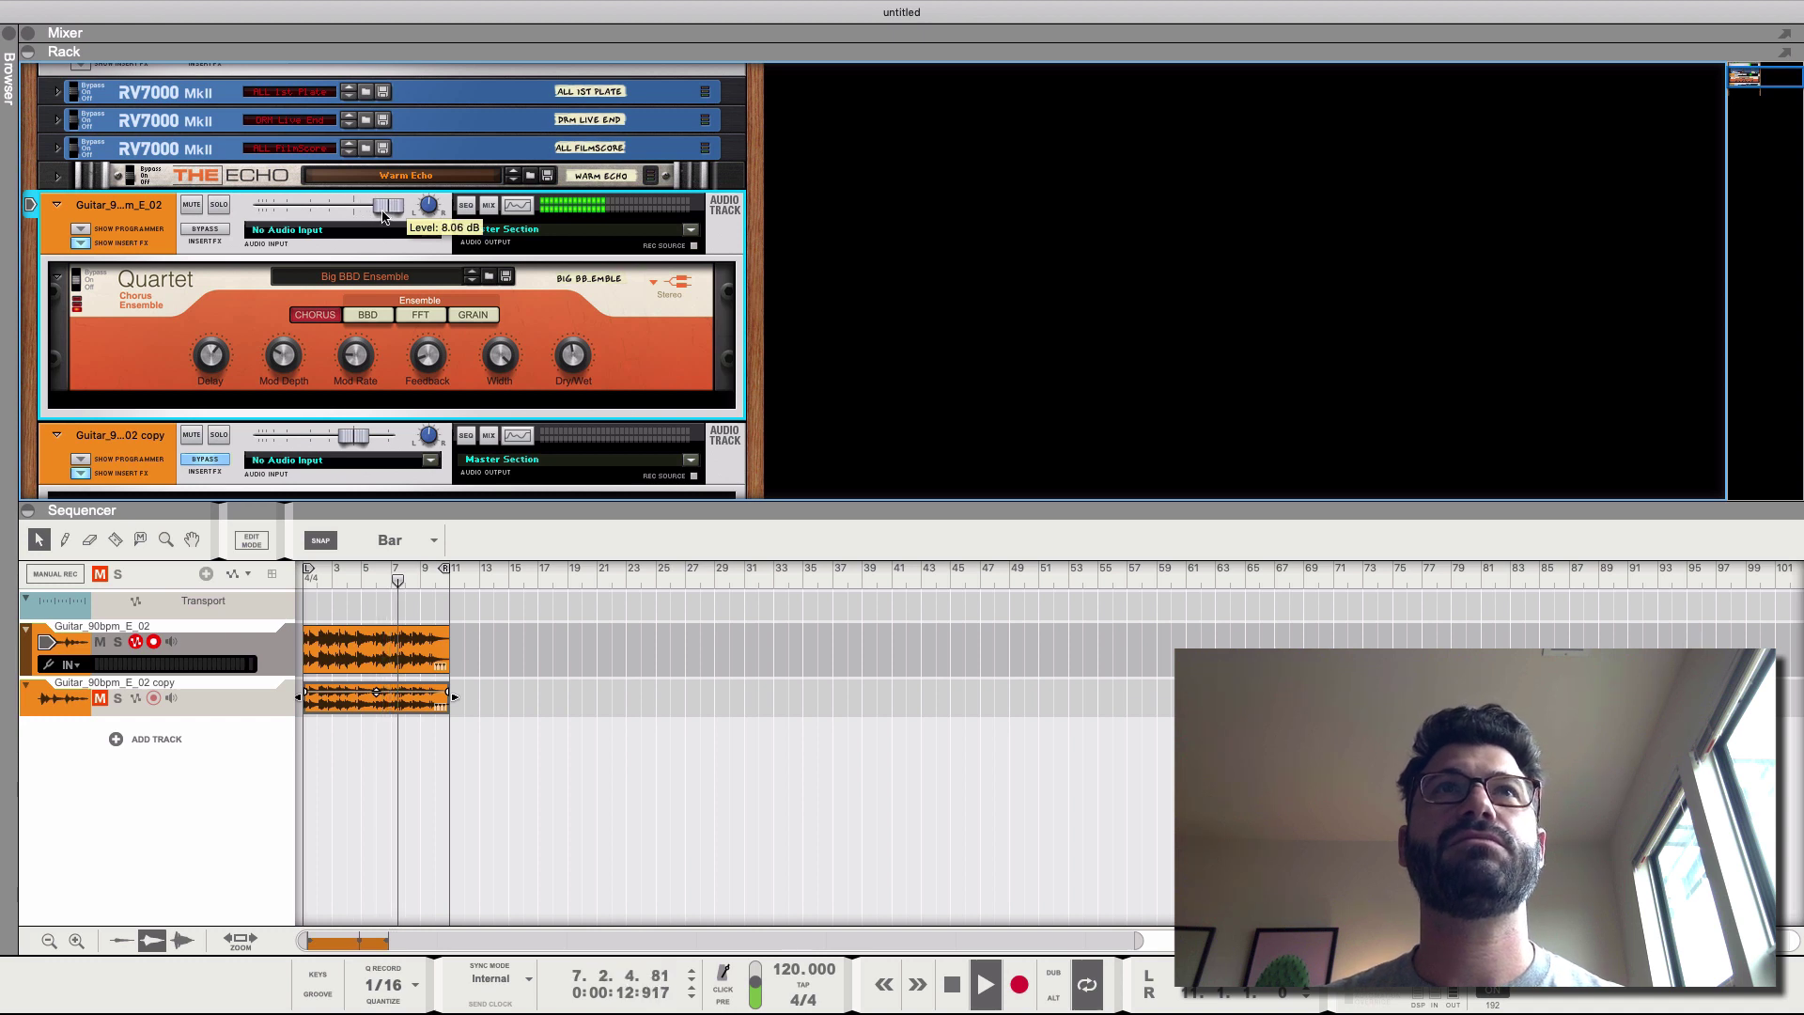
pyautogui.click(205, 230)
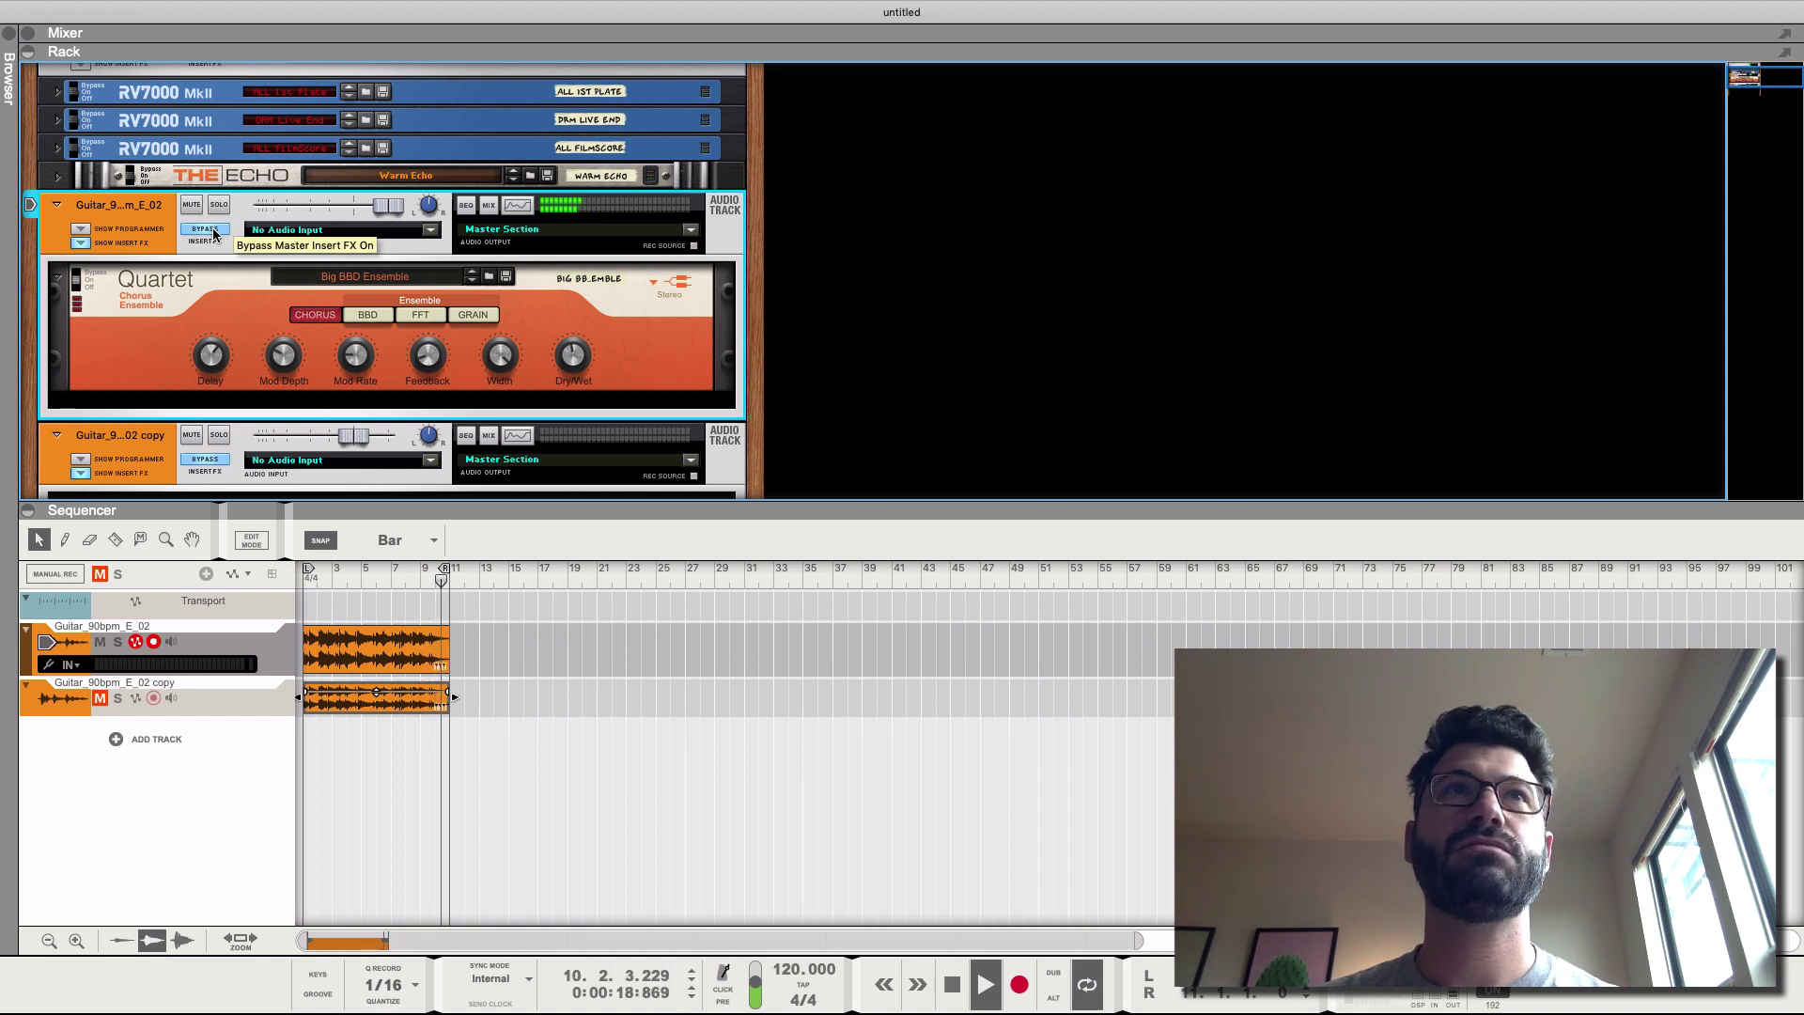
pyautogui.press('space')
# Step: Audition different Quartet Delay times during playback, settling around 12.33 ms
pyautogui.click(213, 362)
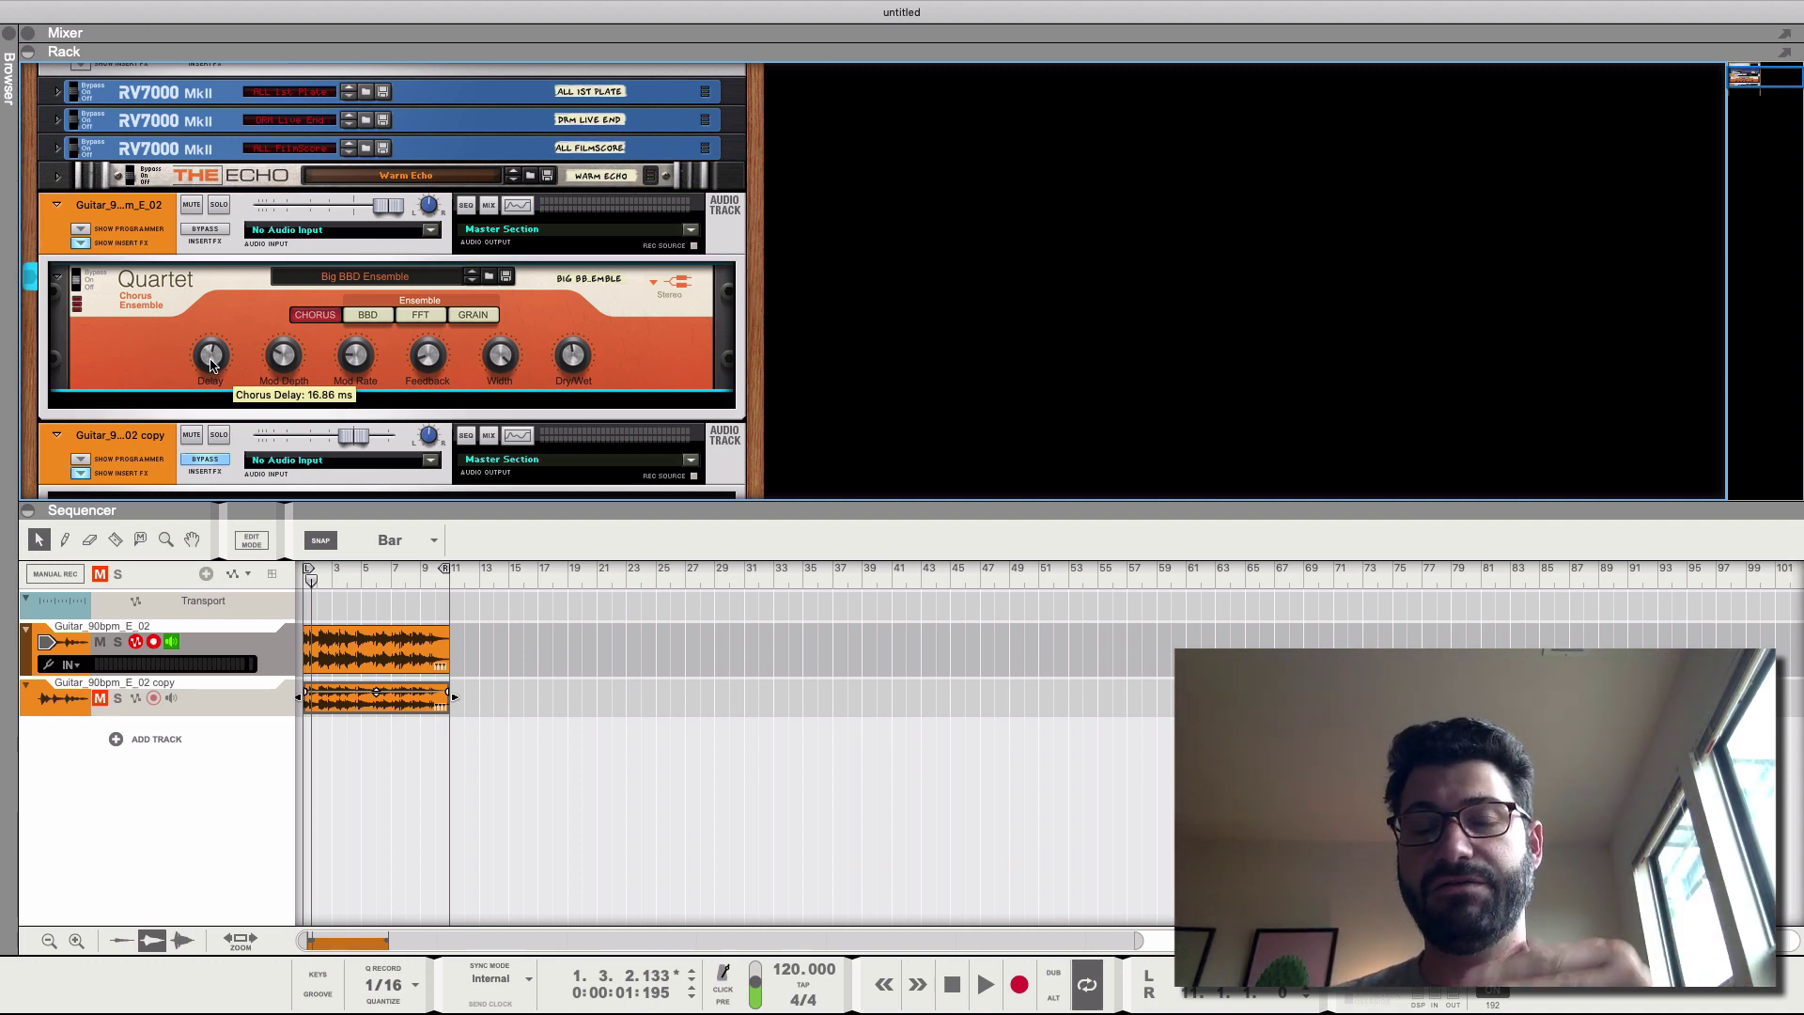
pyautogui.press('space')
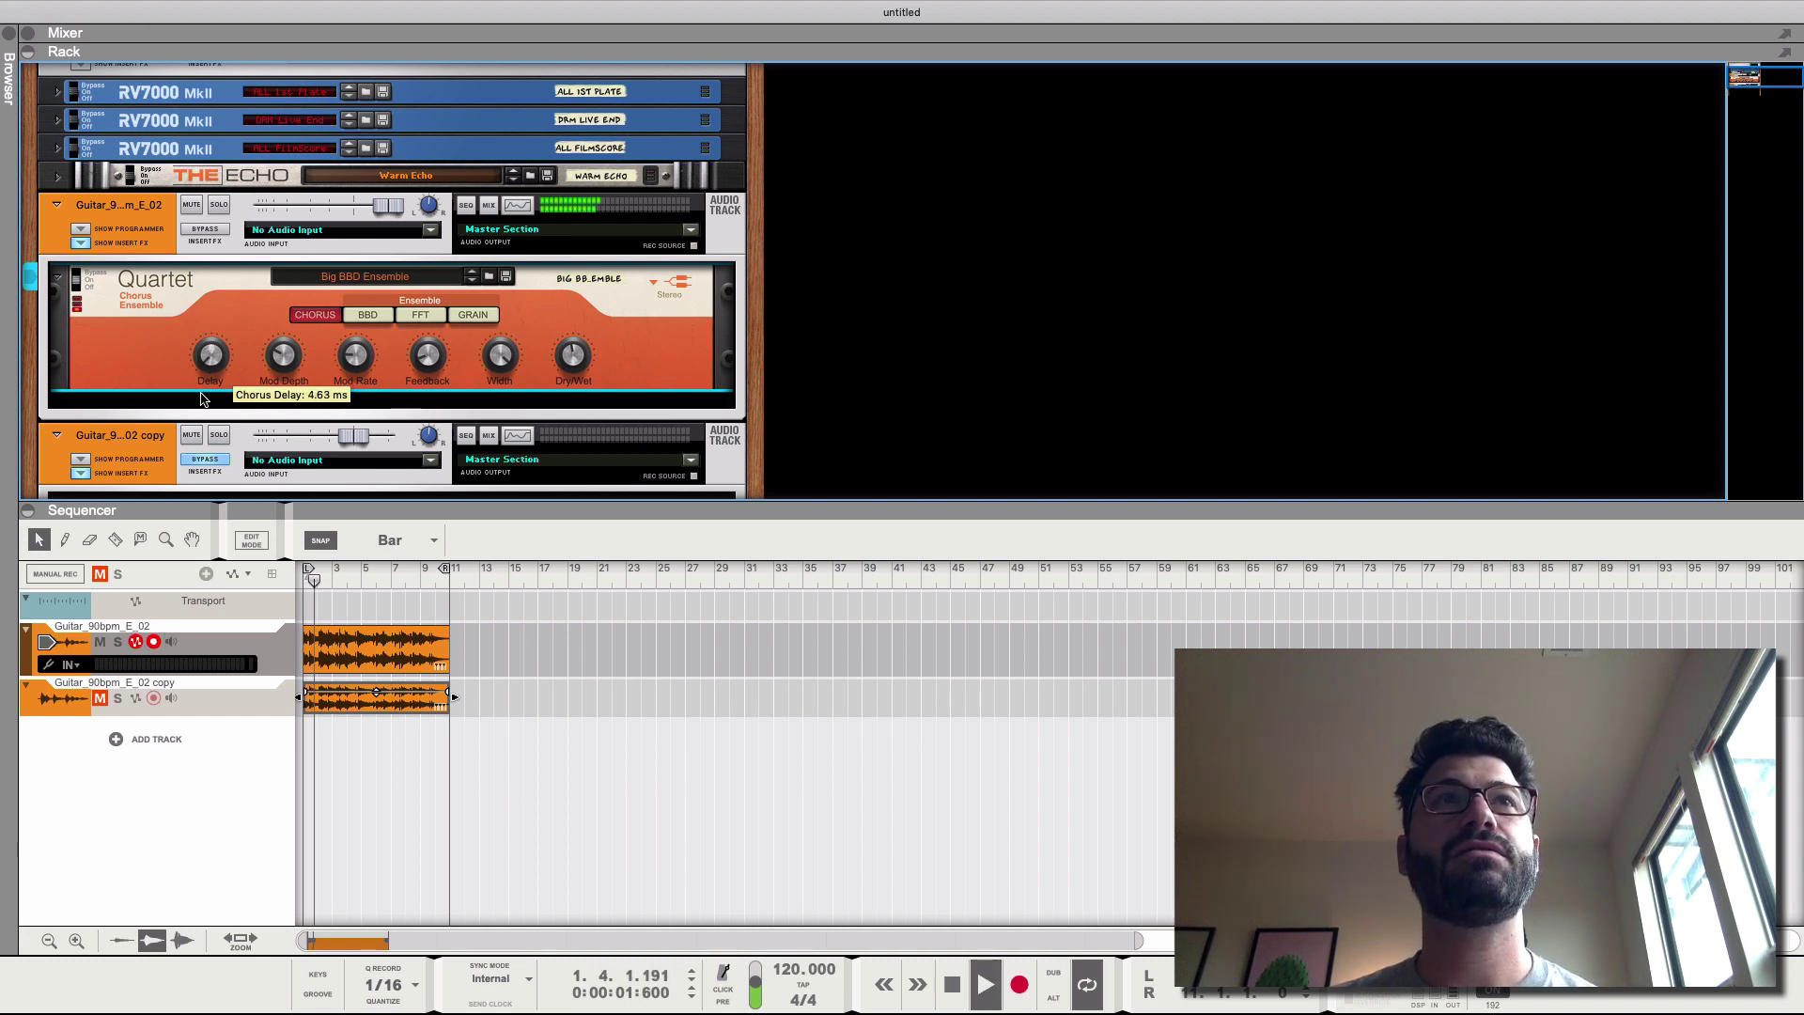
pyautogui.moveTo(212, 364)
pyautogui.mouseDown()
pyautogui.moveTo(204, 428)
pyautogui.moveTo(200, 347)
pyautogui.mouseUp()
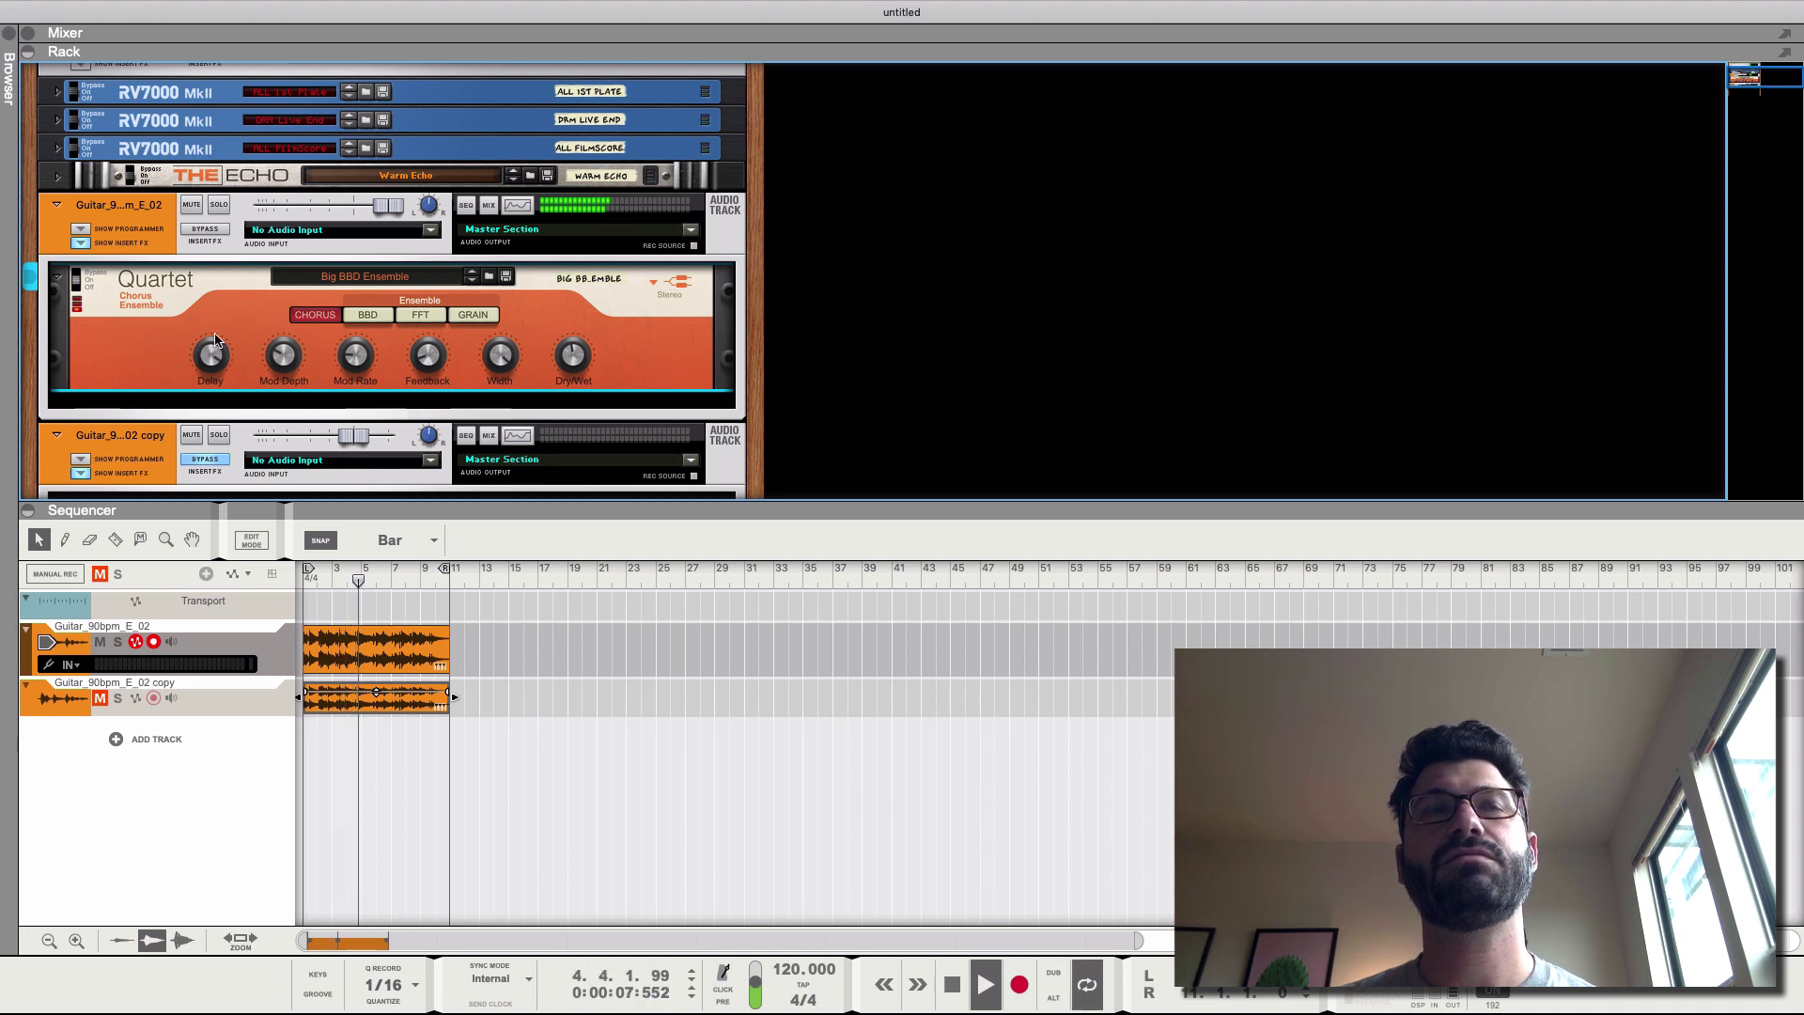
pyautogui.moveTo(212, 359)
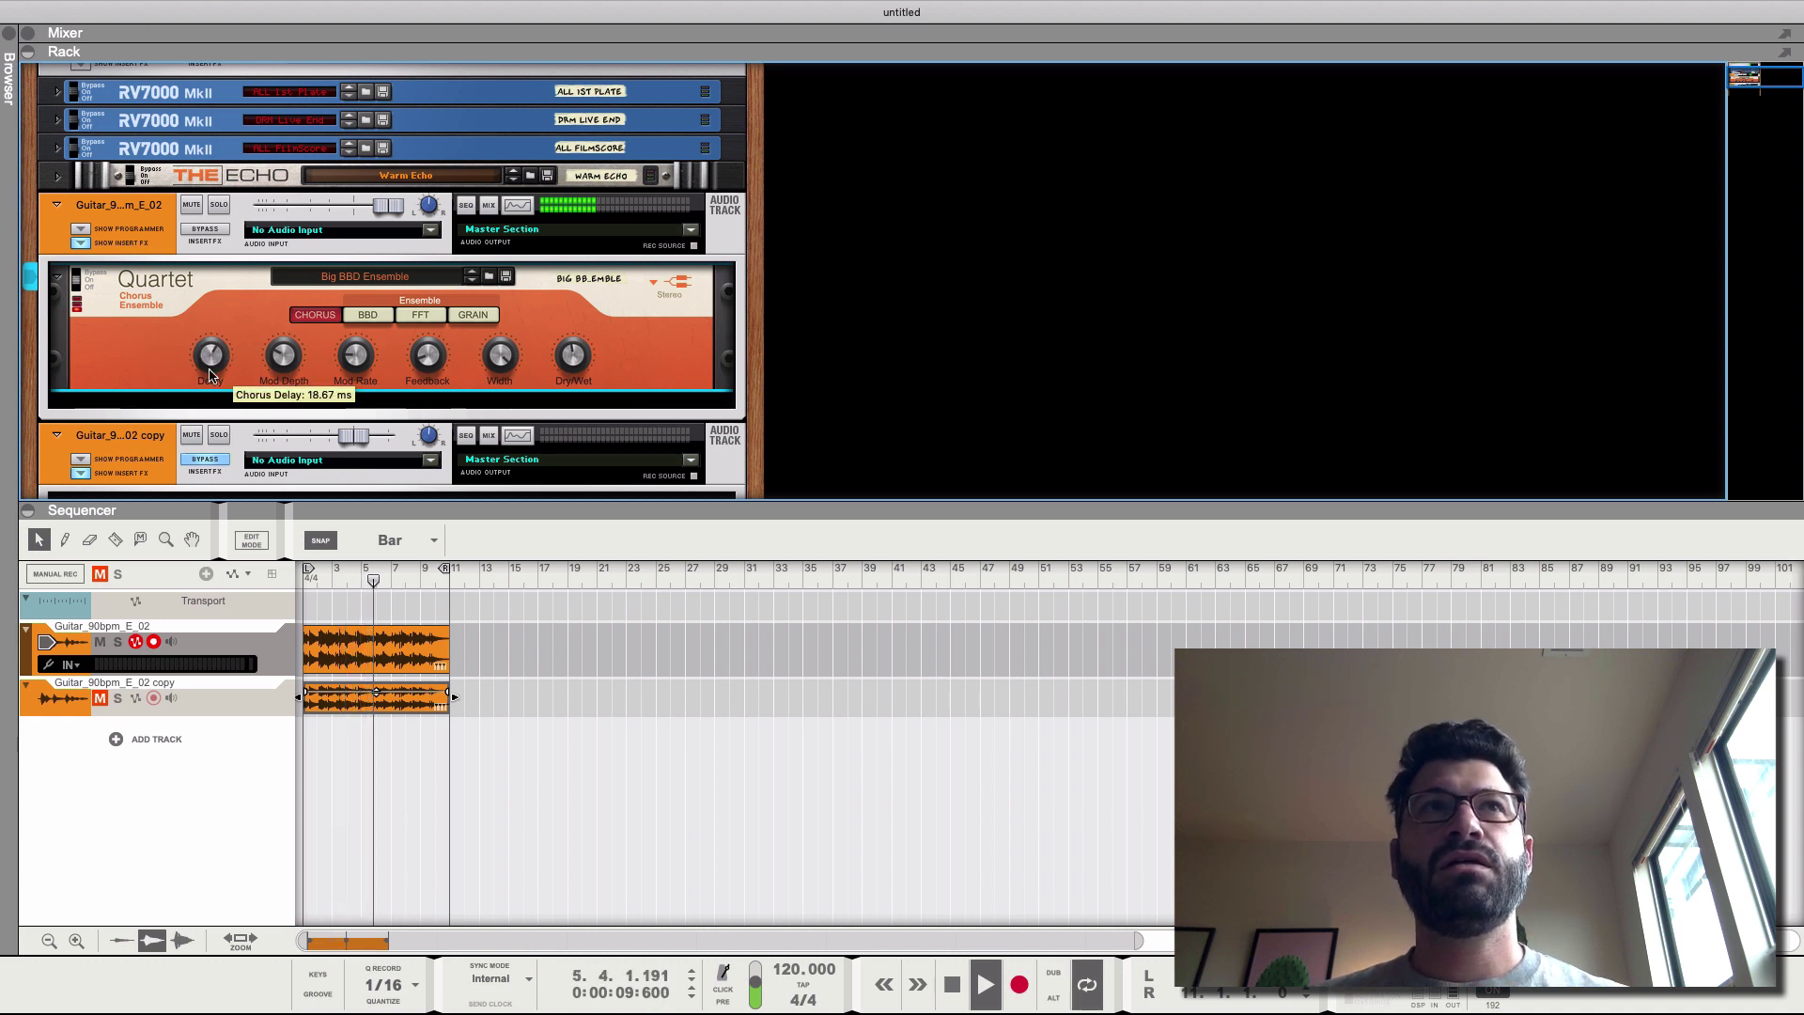
pyautogui.press('space')
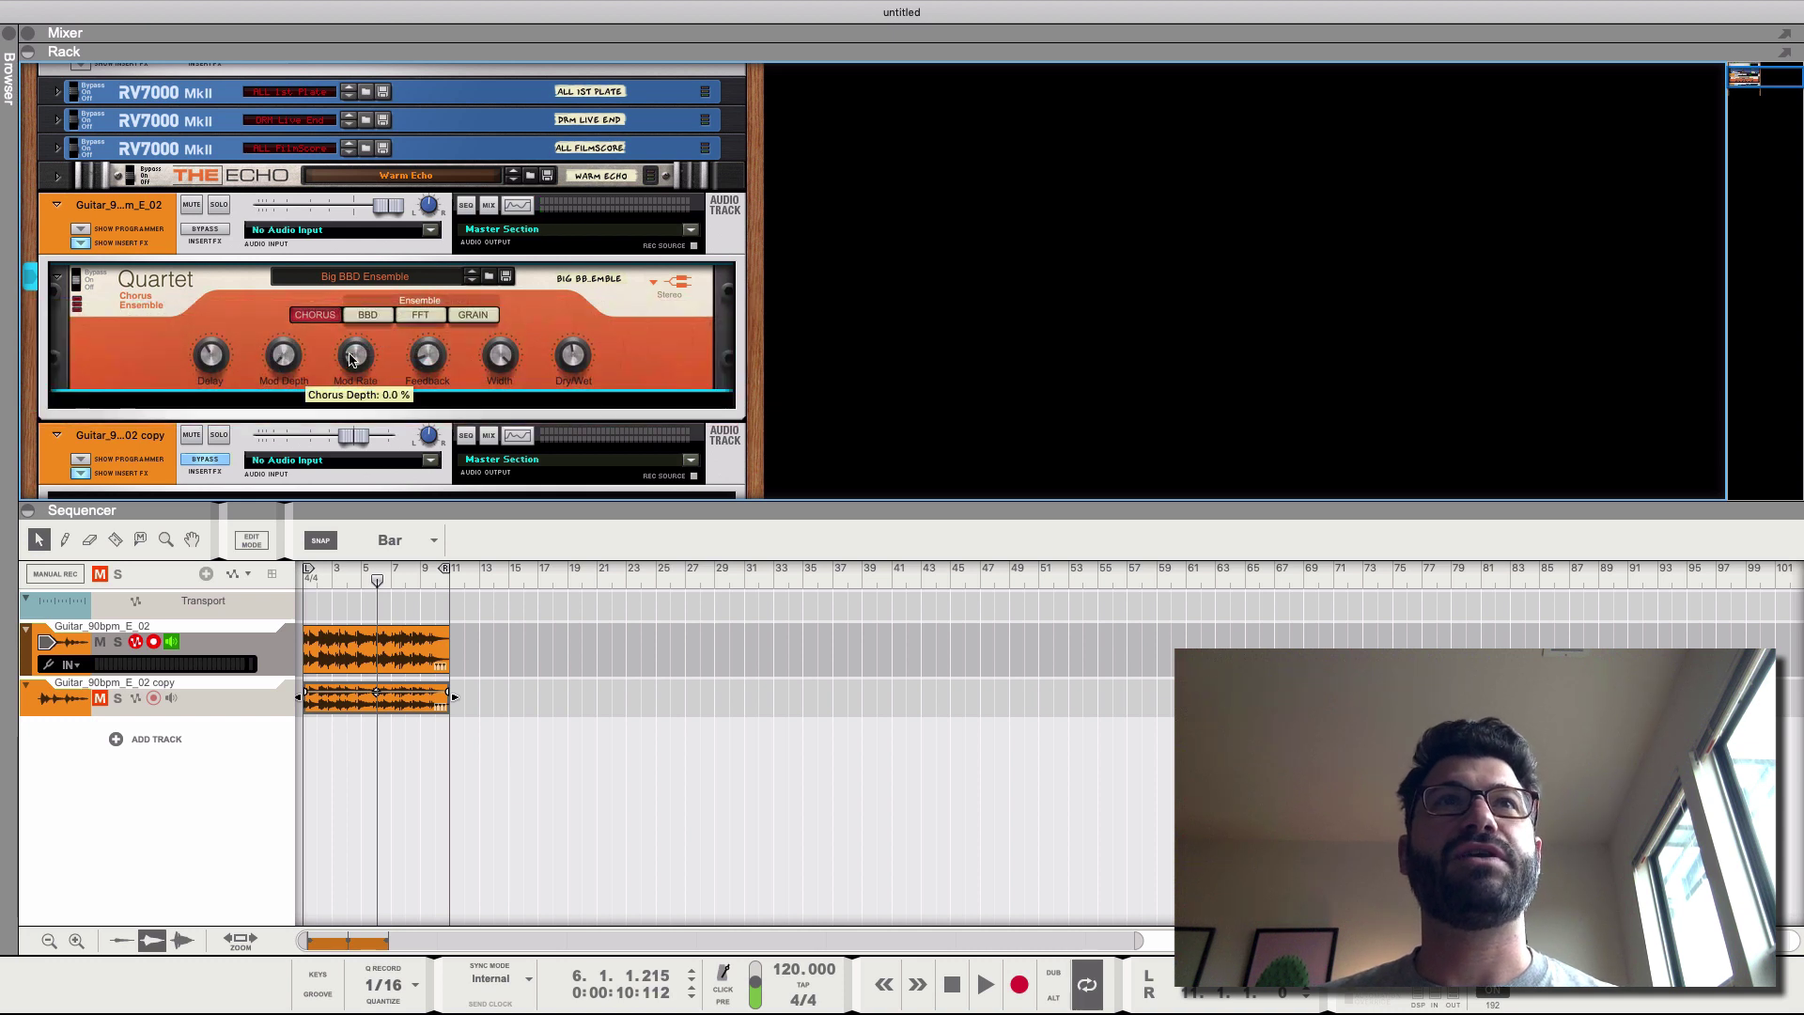
pyautogui.moveTo(415, 368)
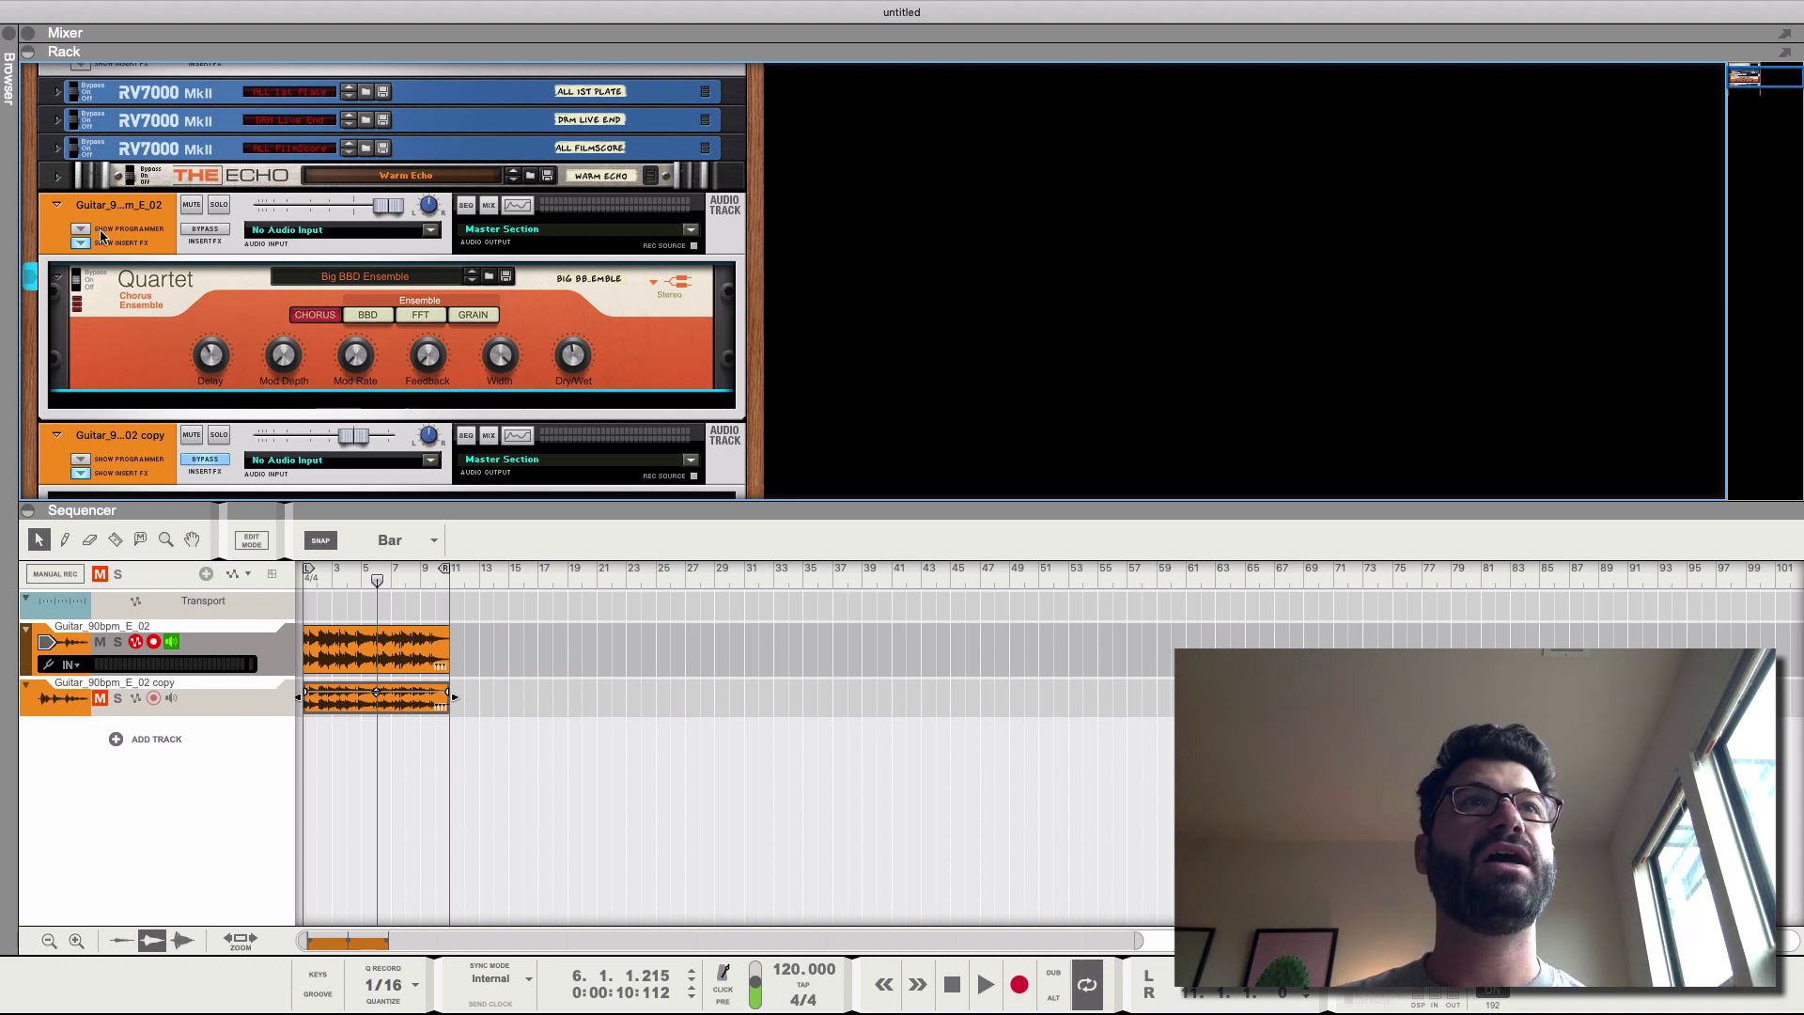
# Step: Set the Quartet Mod Depth to about 23% while the guitar plays back
pyautogui.moveTo(218, 357)
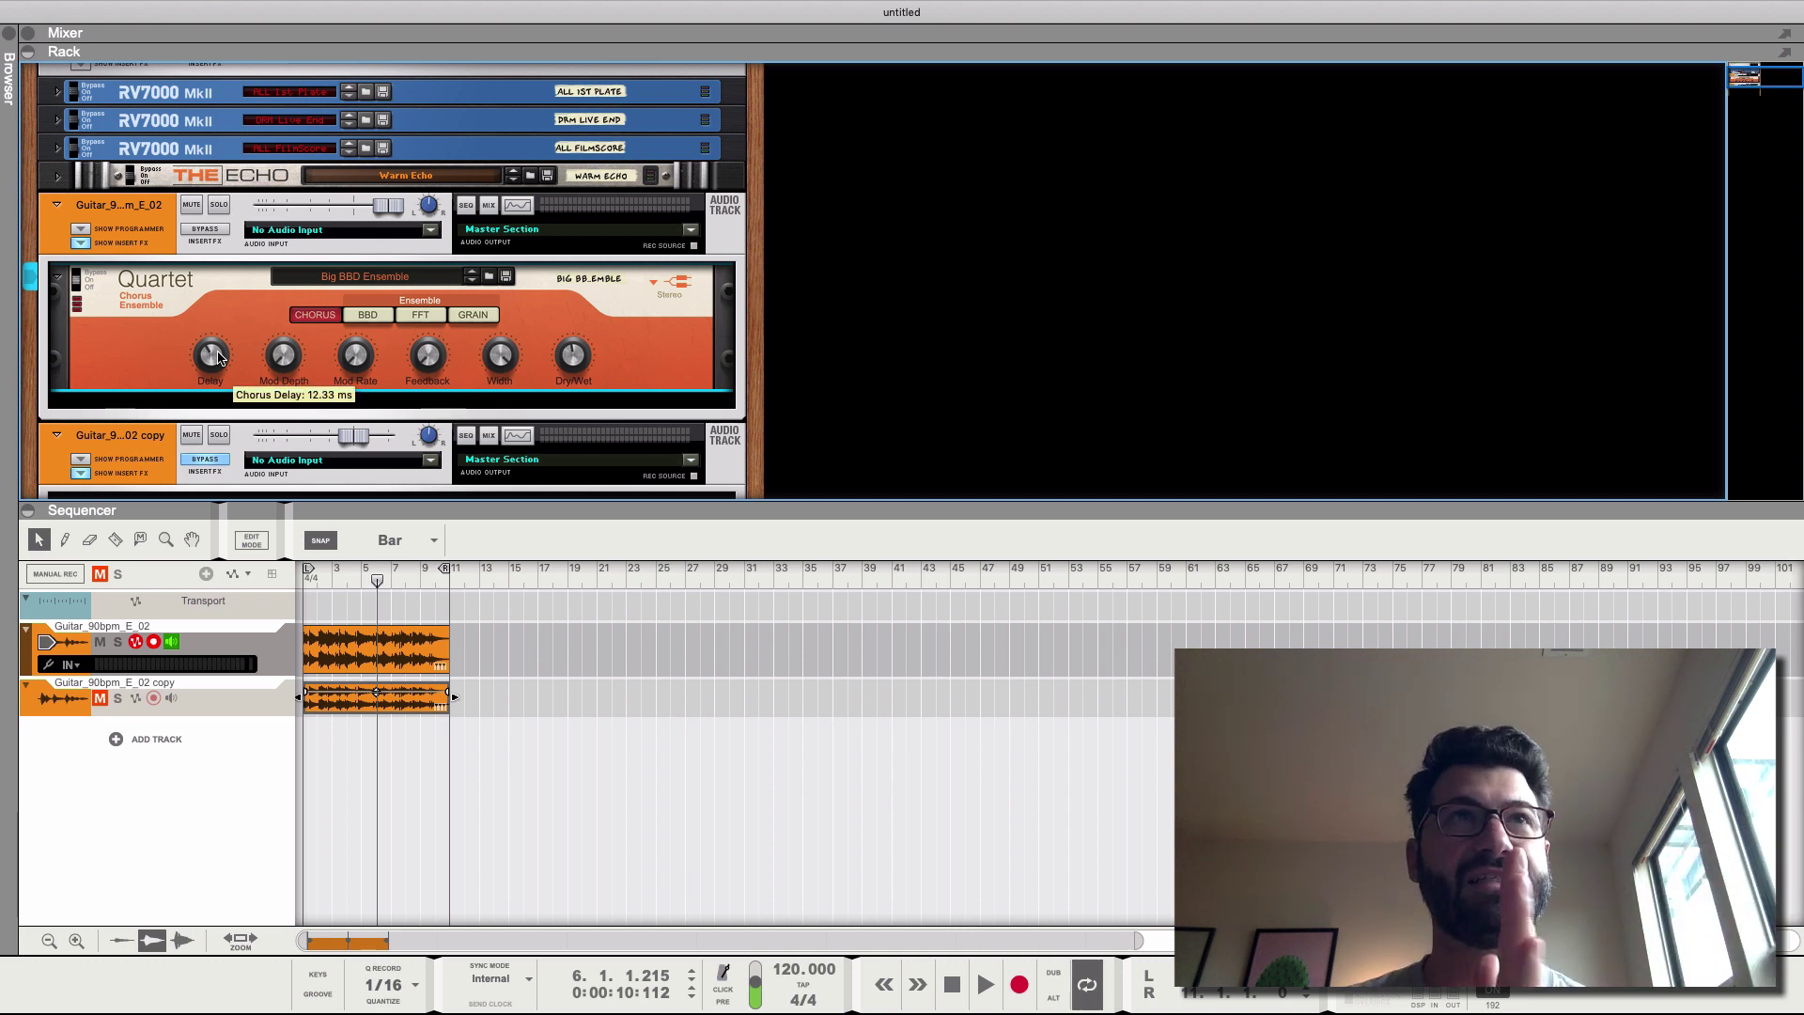
pyautogui.moveTo(285, 355)
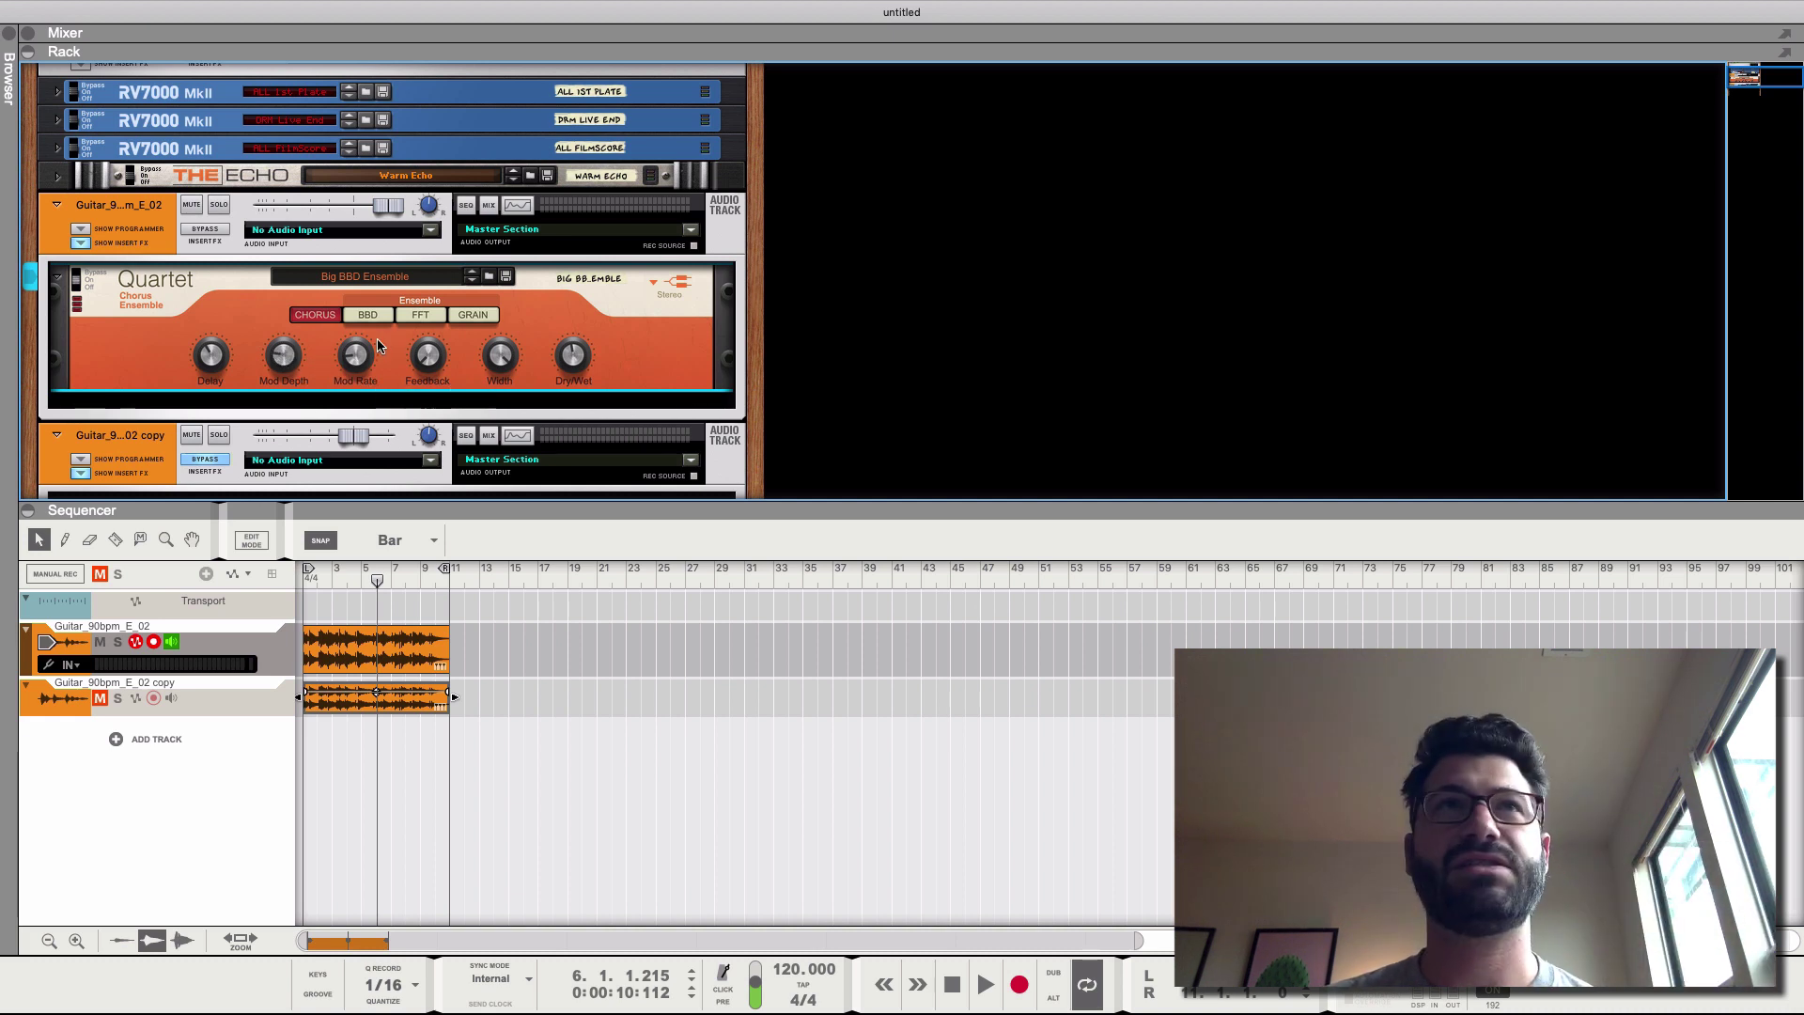
pyautogui.moveTo(362, 367)
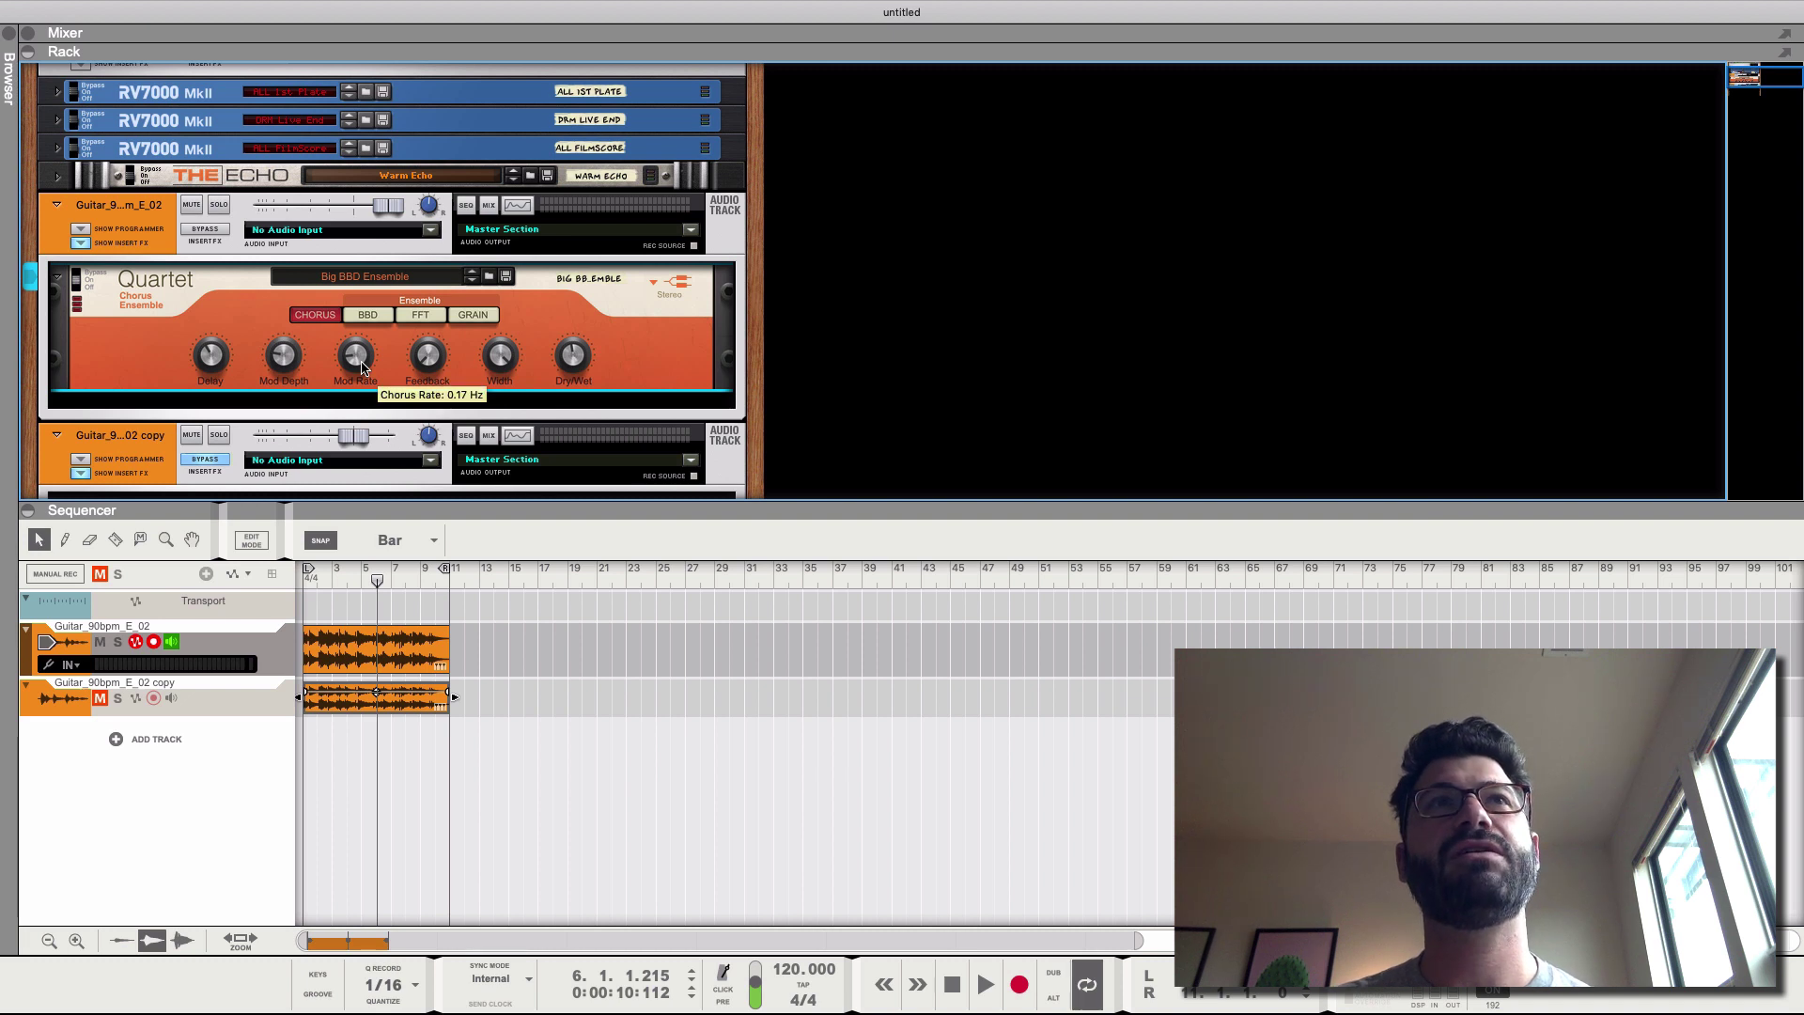
pyautogui.scroll(-1, 376, 347)
pyautogui.press('space')
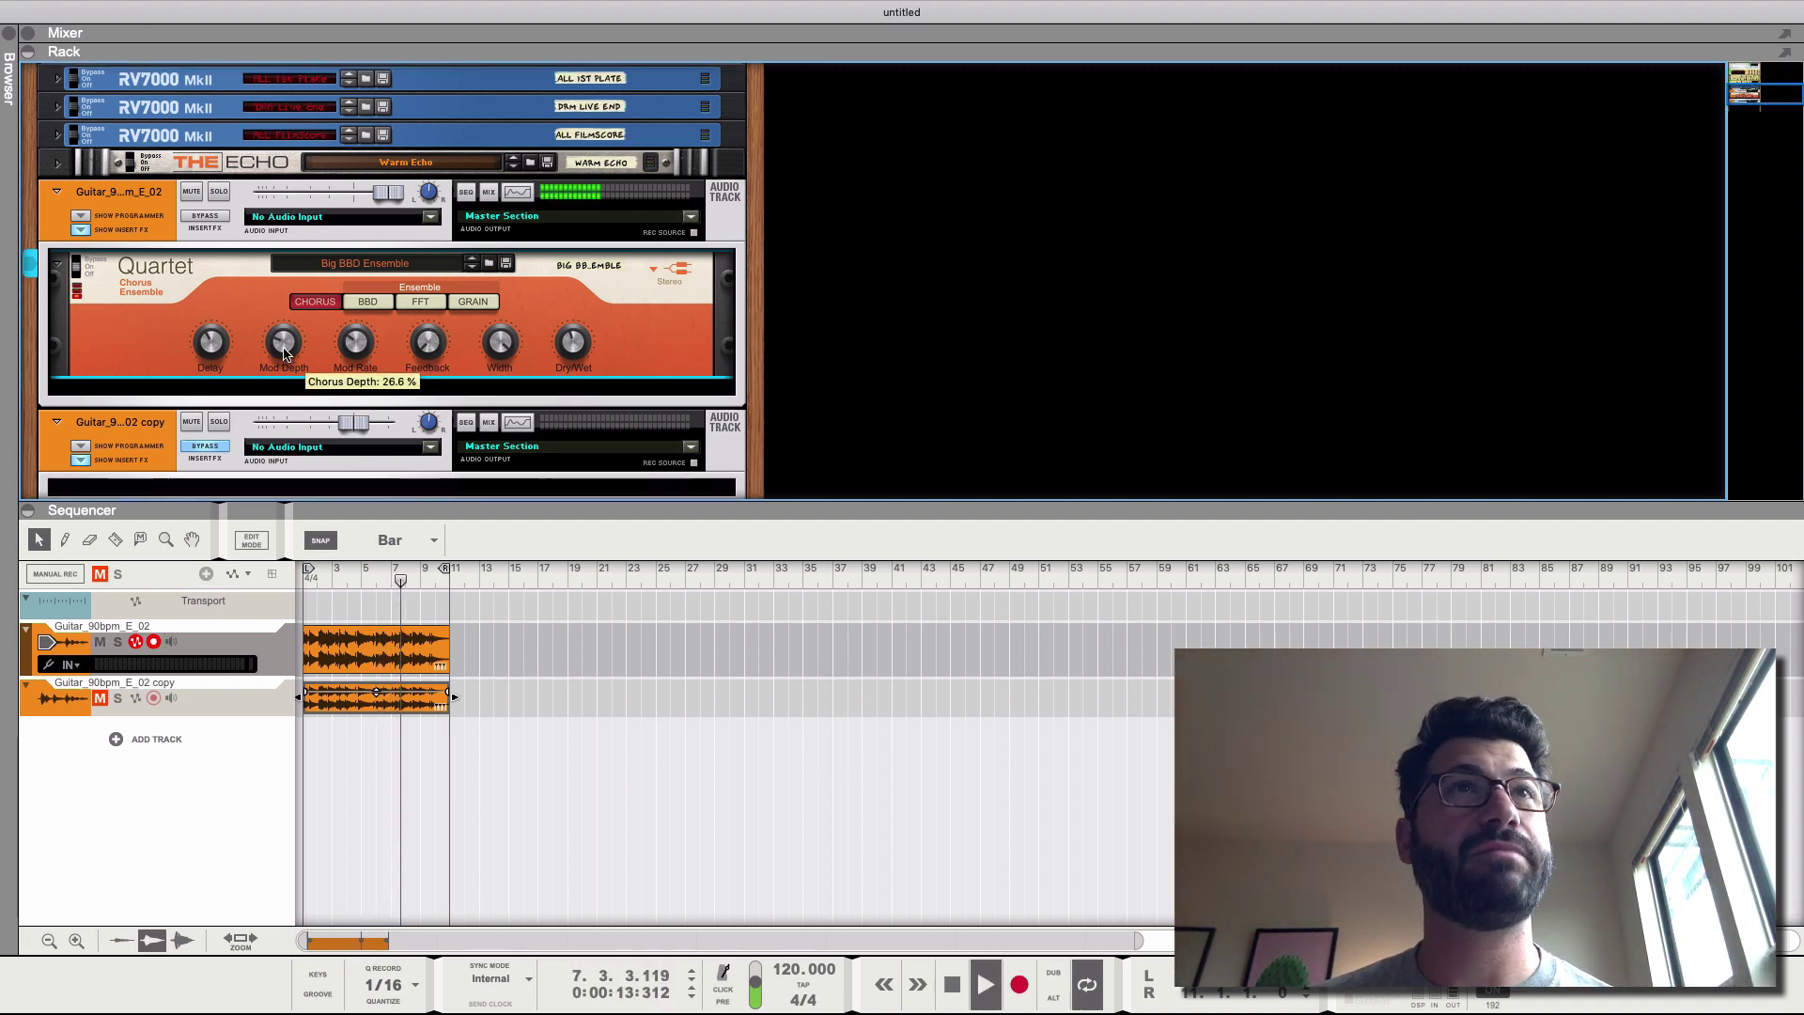
pyautogui.scroll(-4, 287, 354)
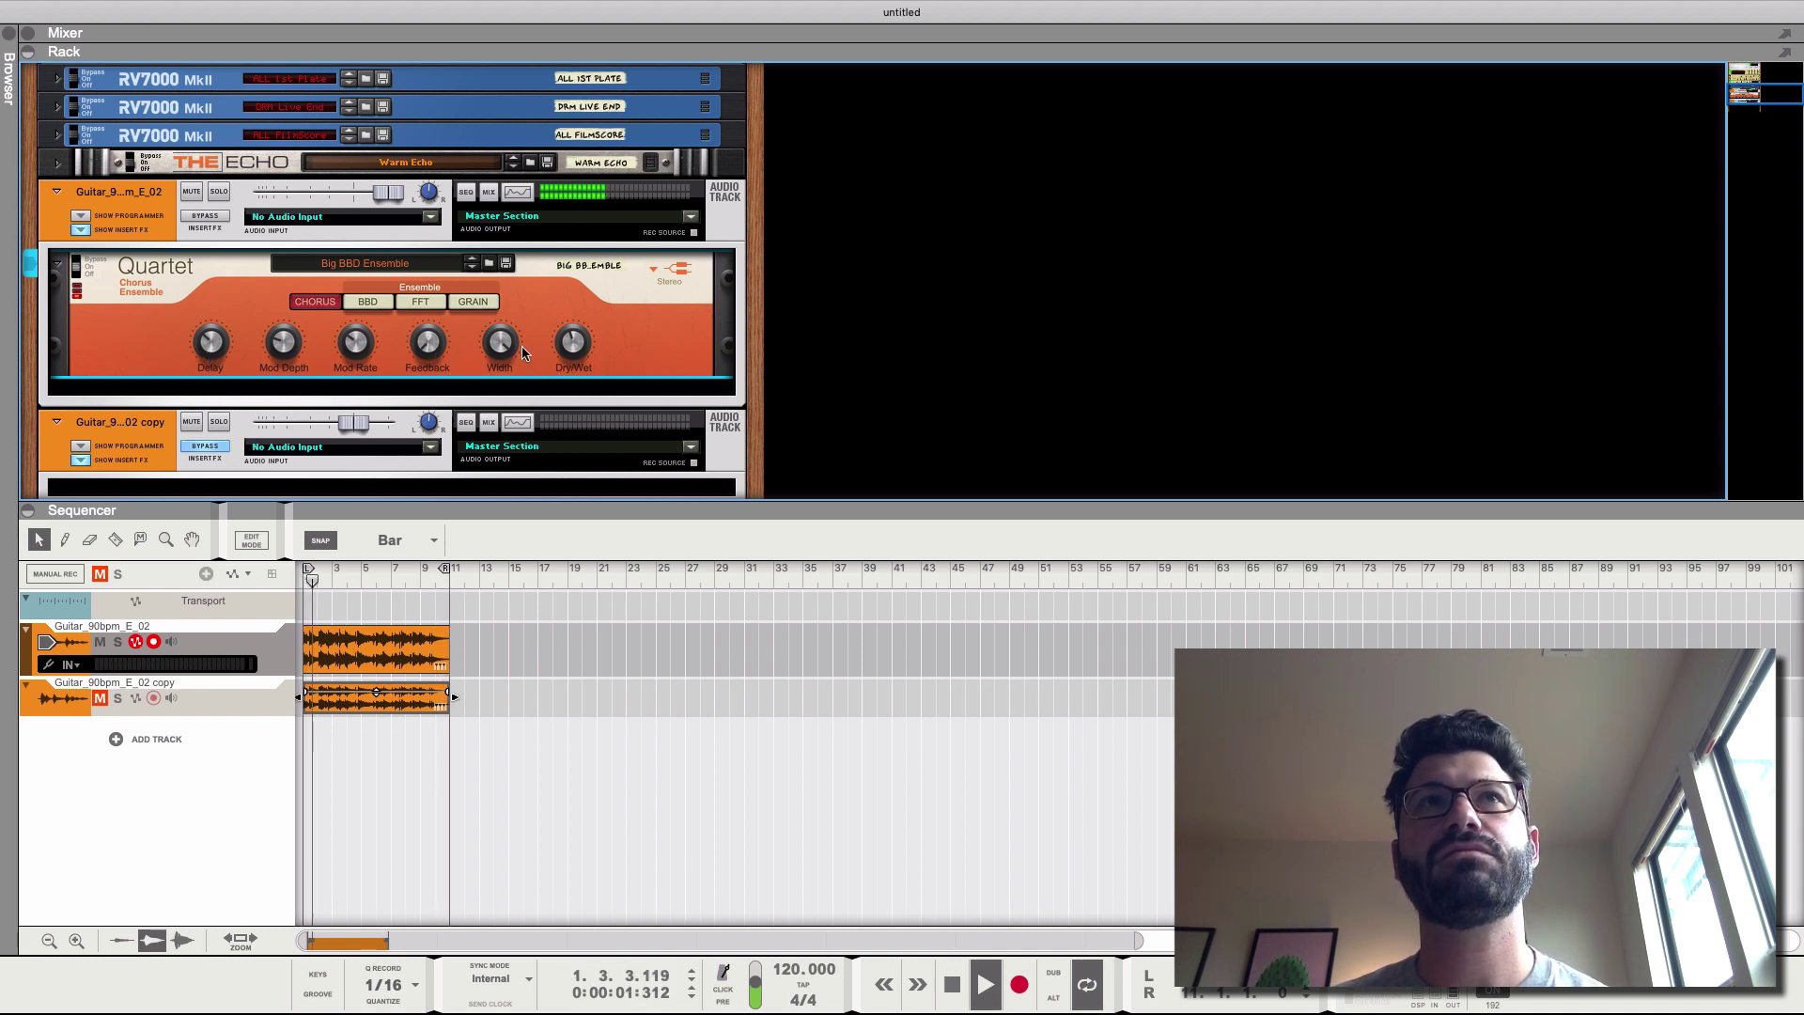
# Step: Raise the chorus Feedback to about 45% and narrow the Width to about 86%
pyautogui.moveTo(430, 351)
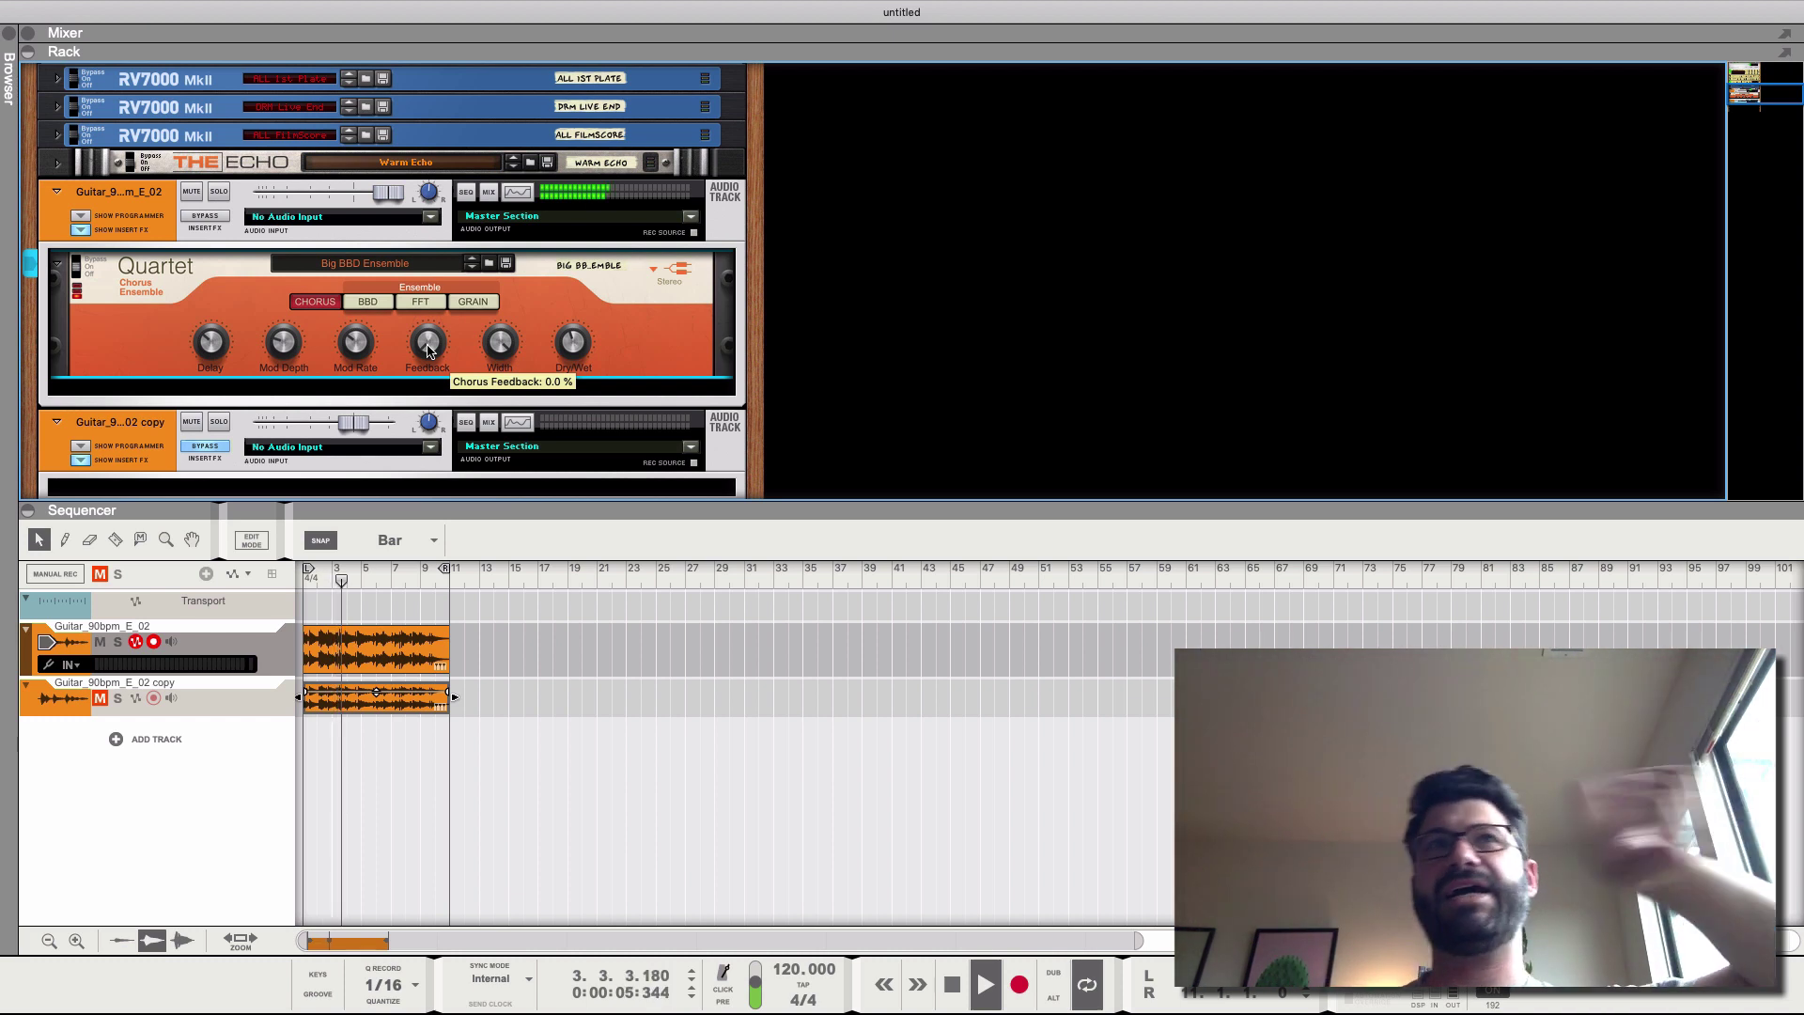
pyautogui.moveTo(428, 351); pyautogui.dragTo(428, 330)
pyautogui.scroll(5, 427, 330)
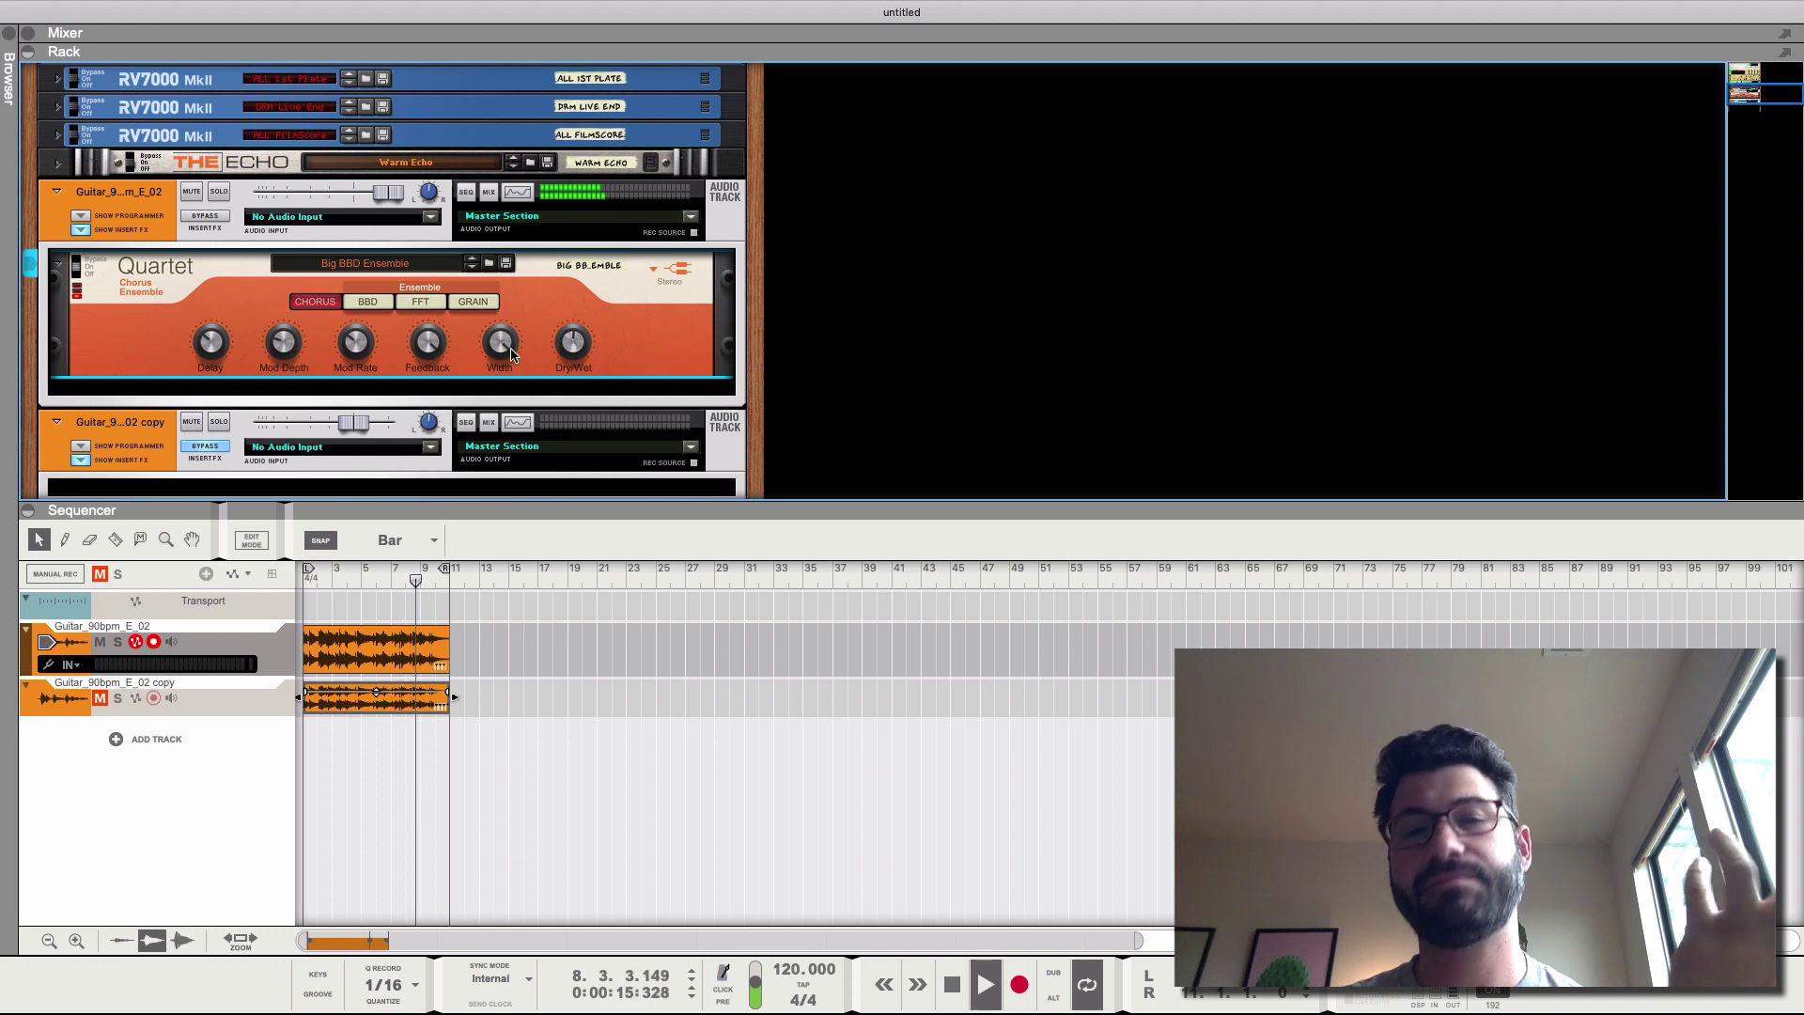
pyautogui.moveTo(512, 354)
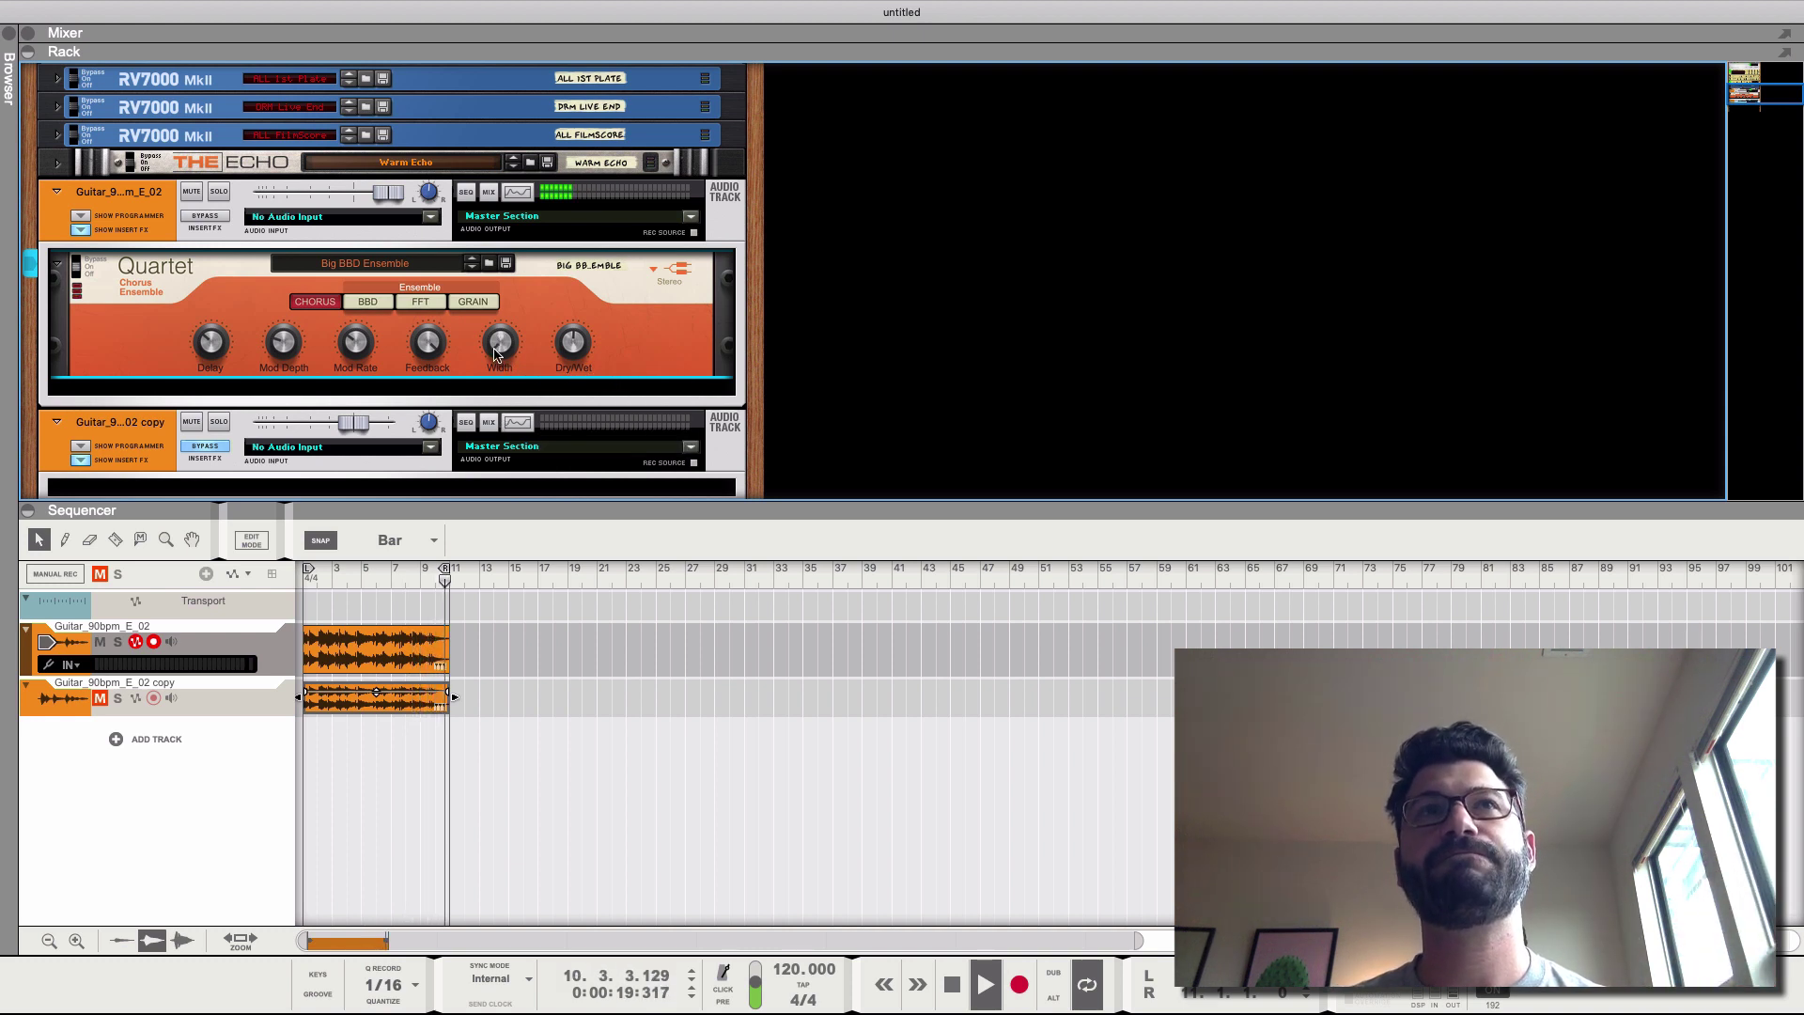
pyautogui.moveTo(498, 354); pyautogui.dragTo(497, 302)
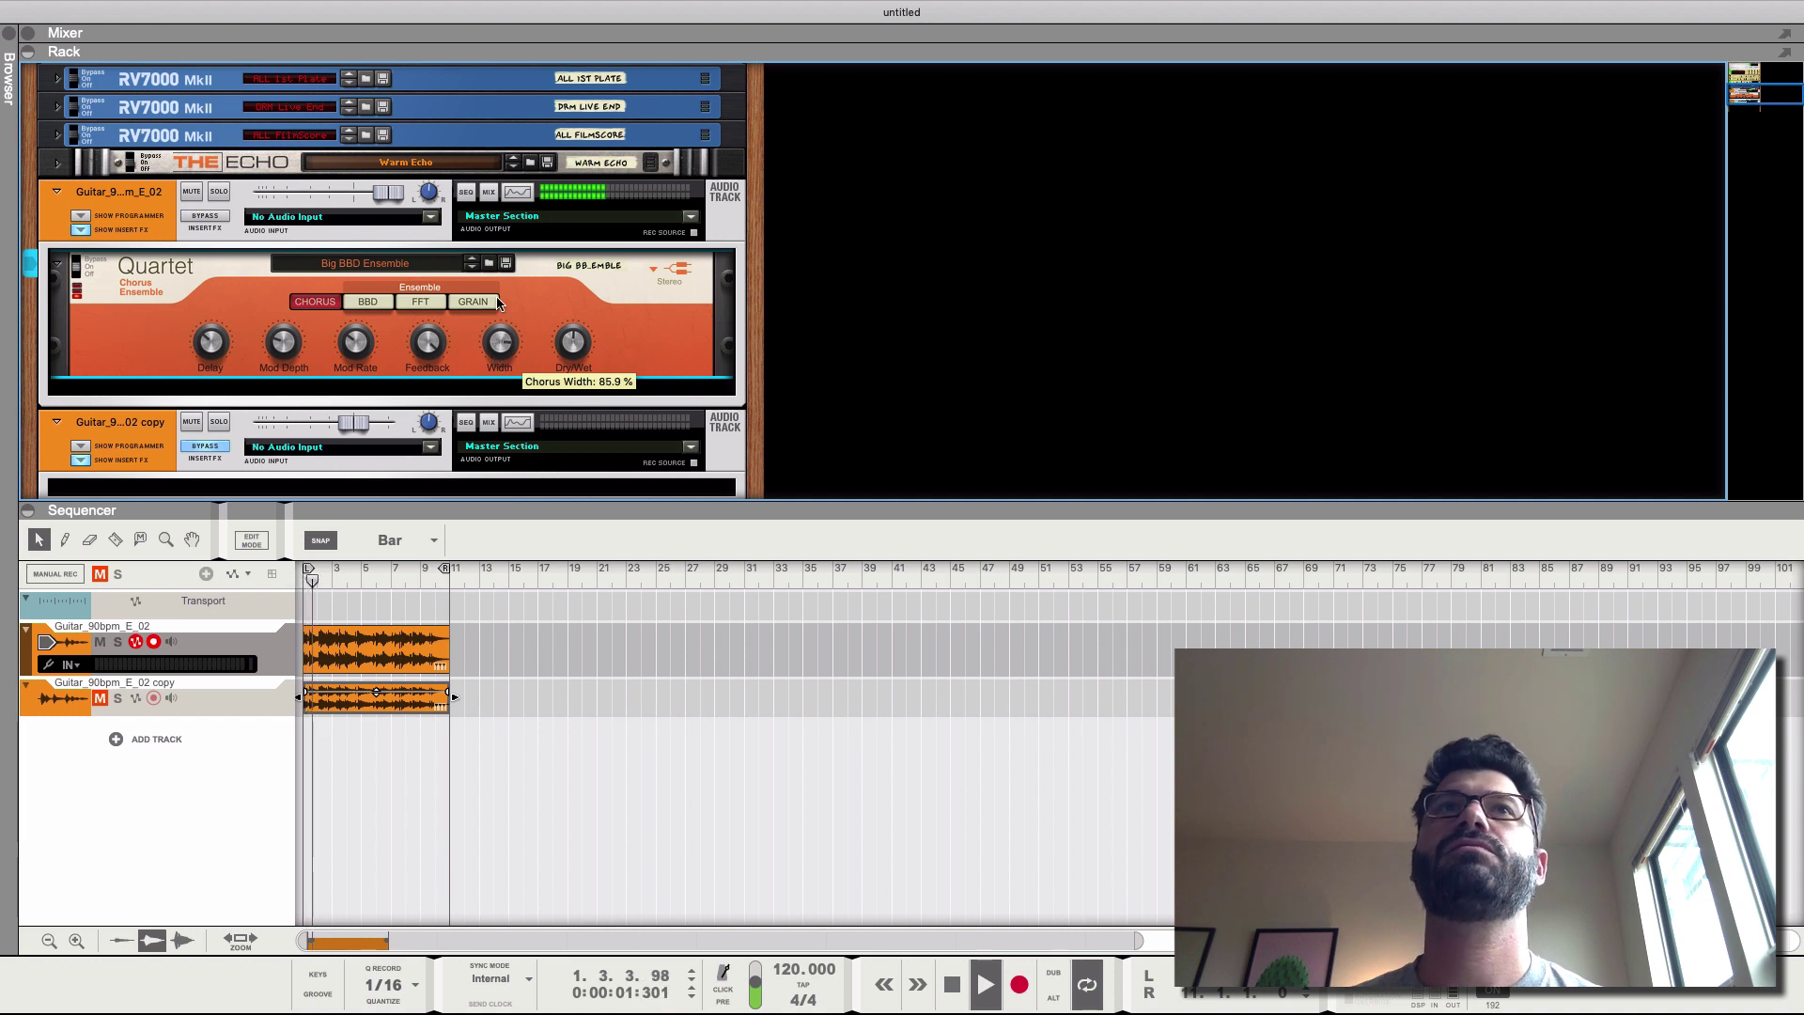
# Step: Try the Quartet in Dual Mono mode, then set it back to Stereo
pyautogui.click(659, 272)
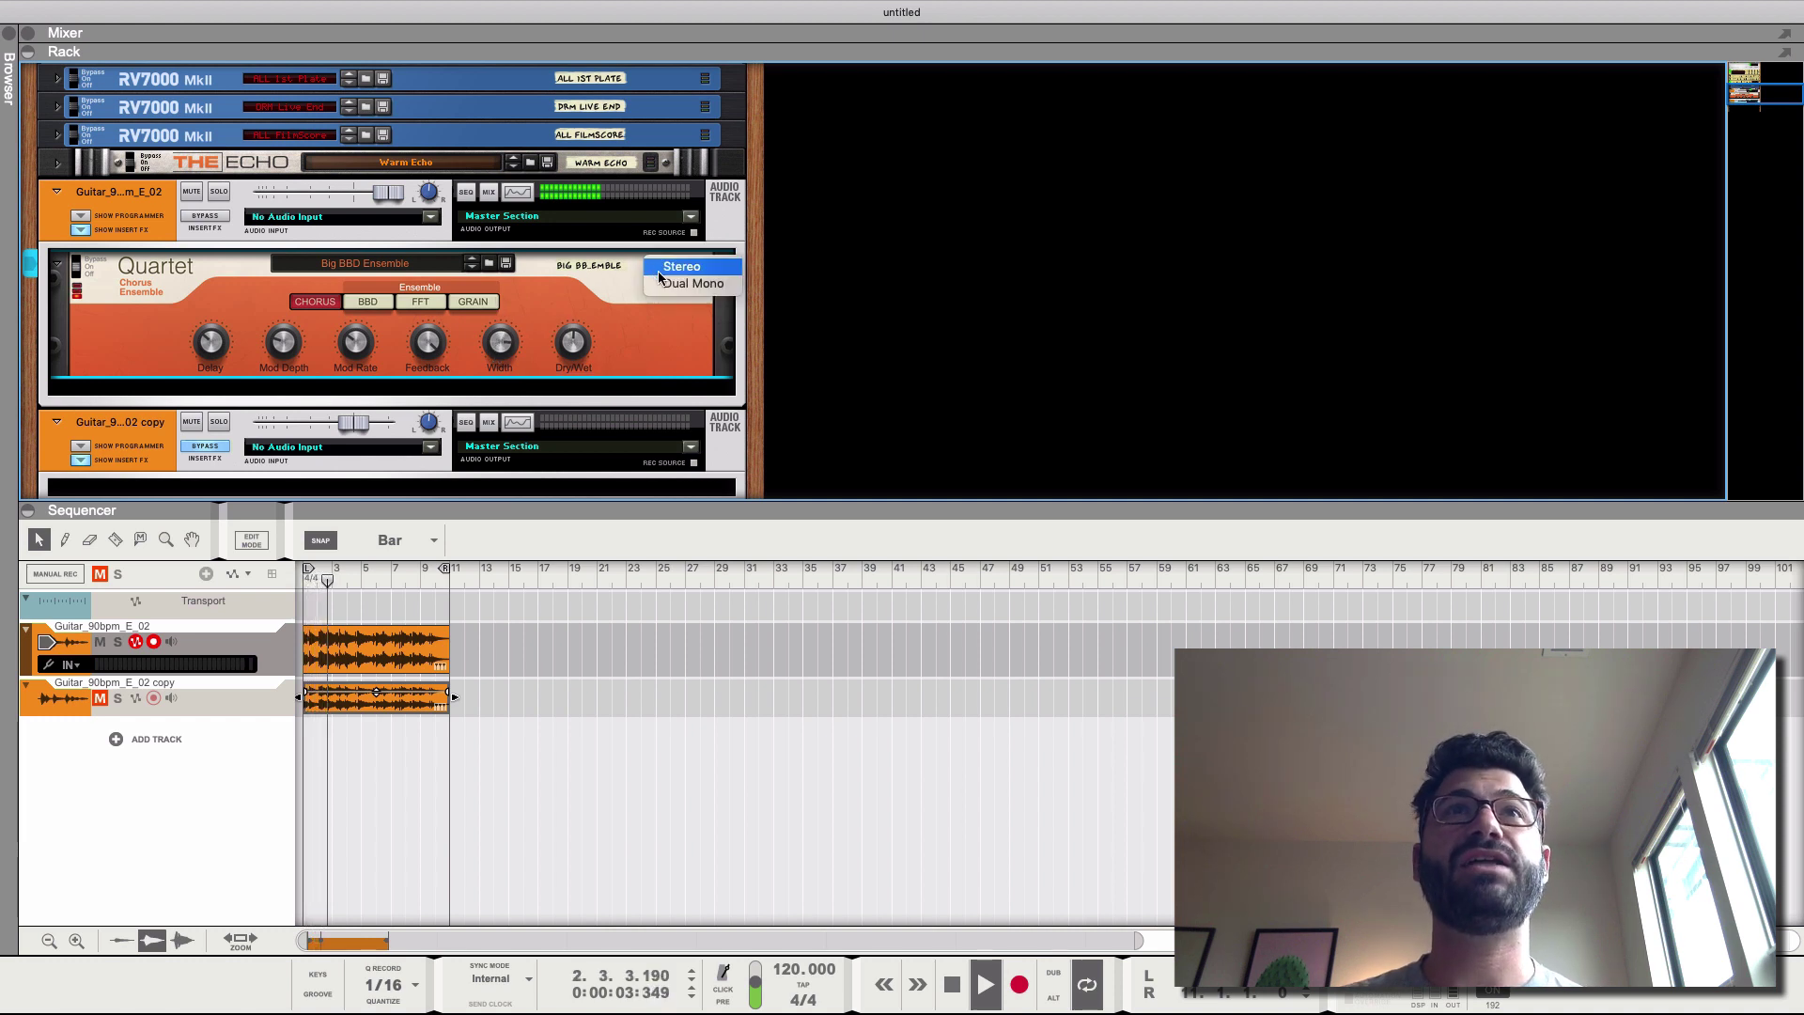
pyautogui.click(657, 287)
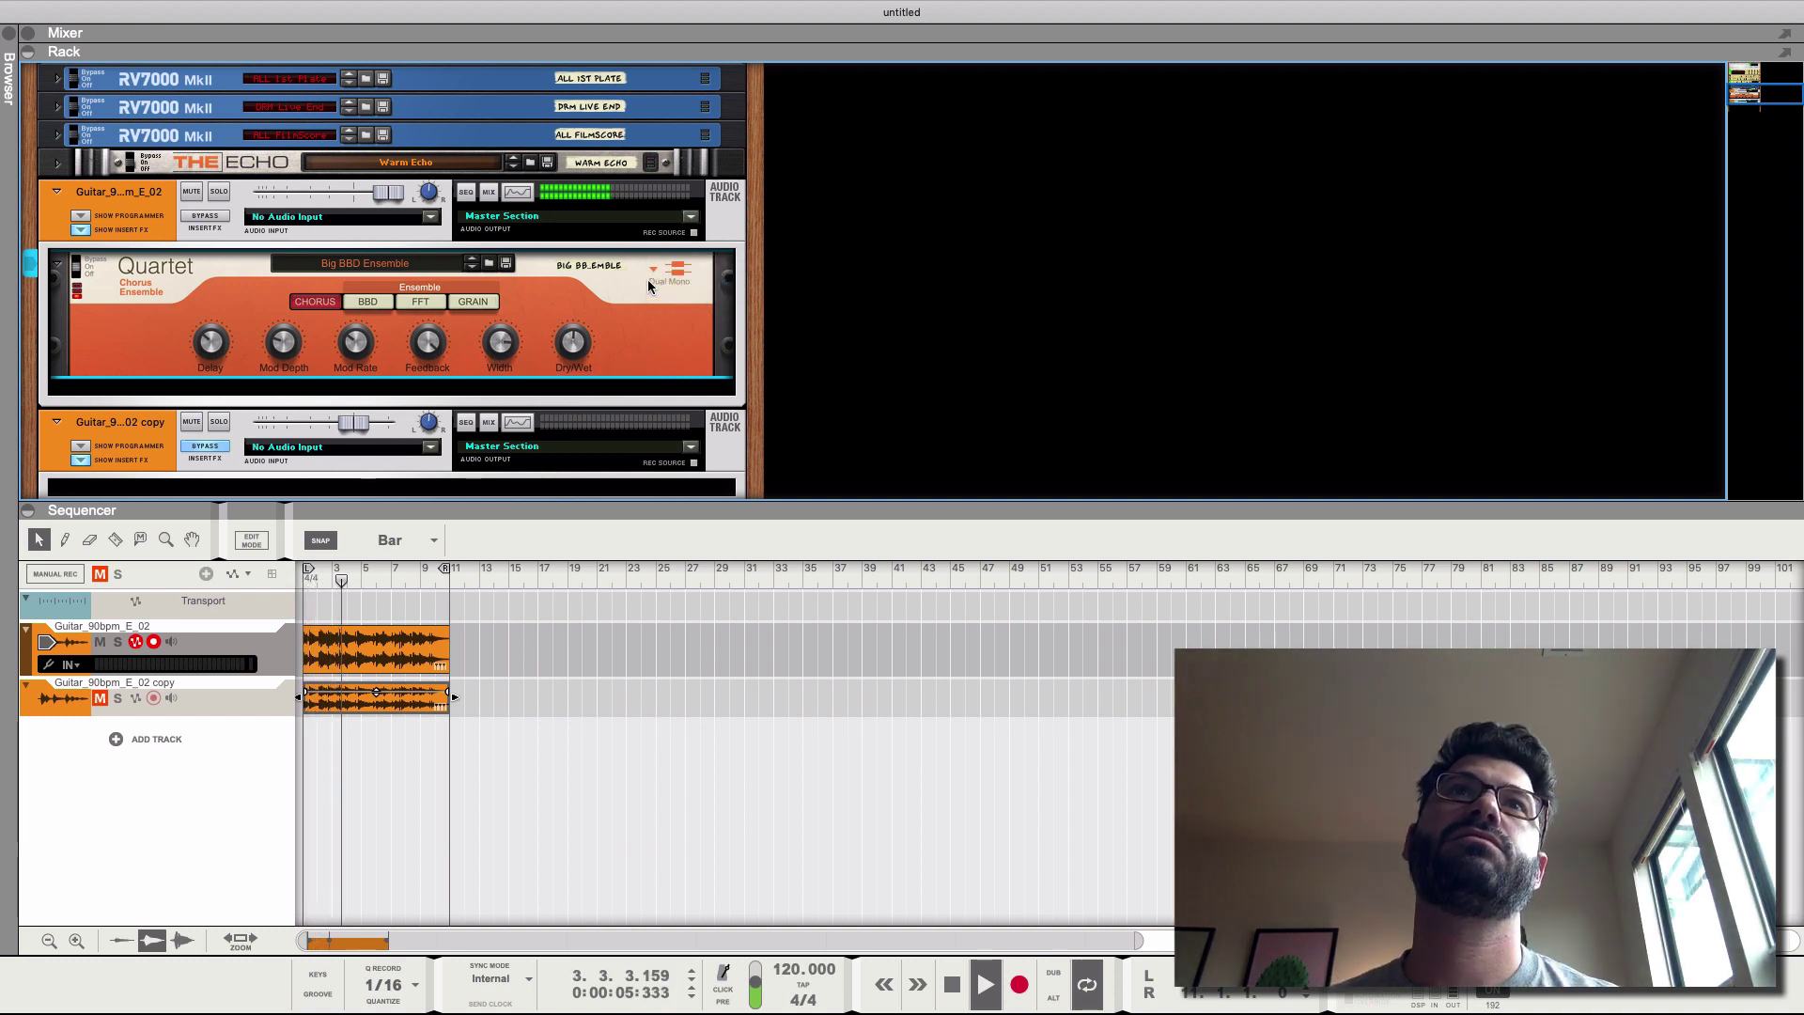
pyautogui.click(650, 282)
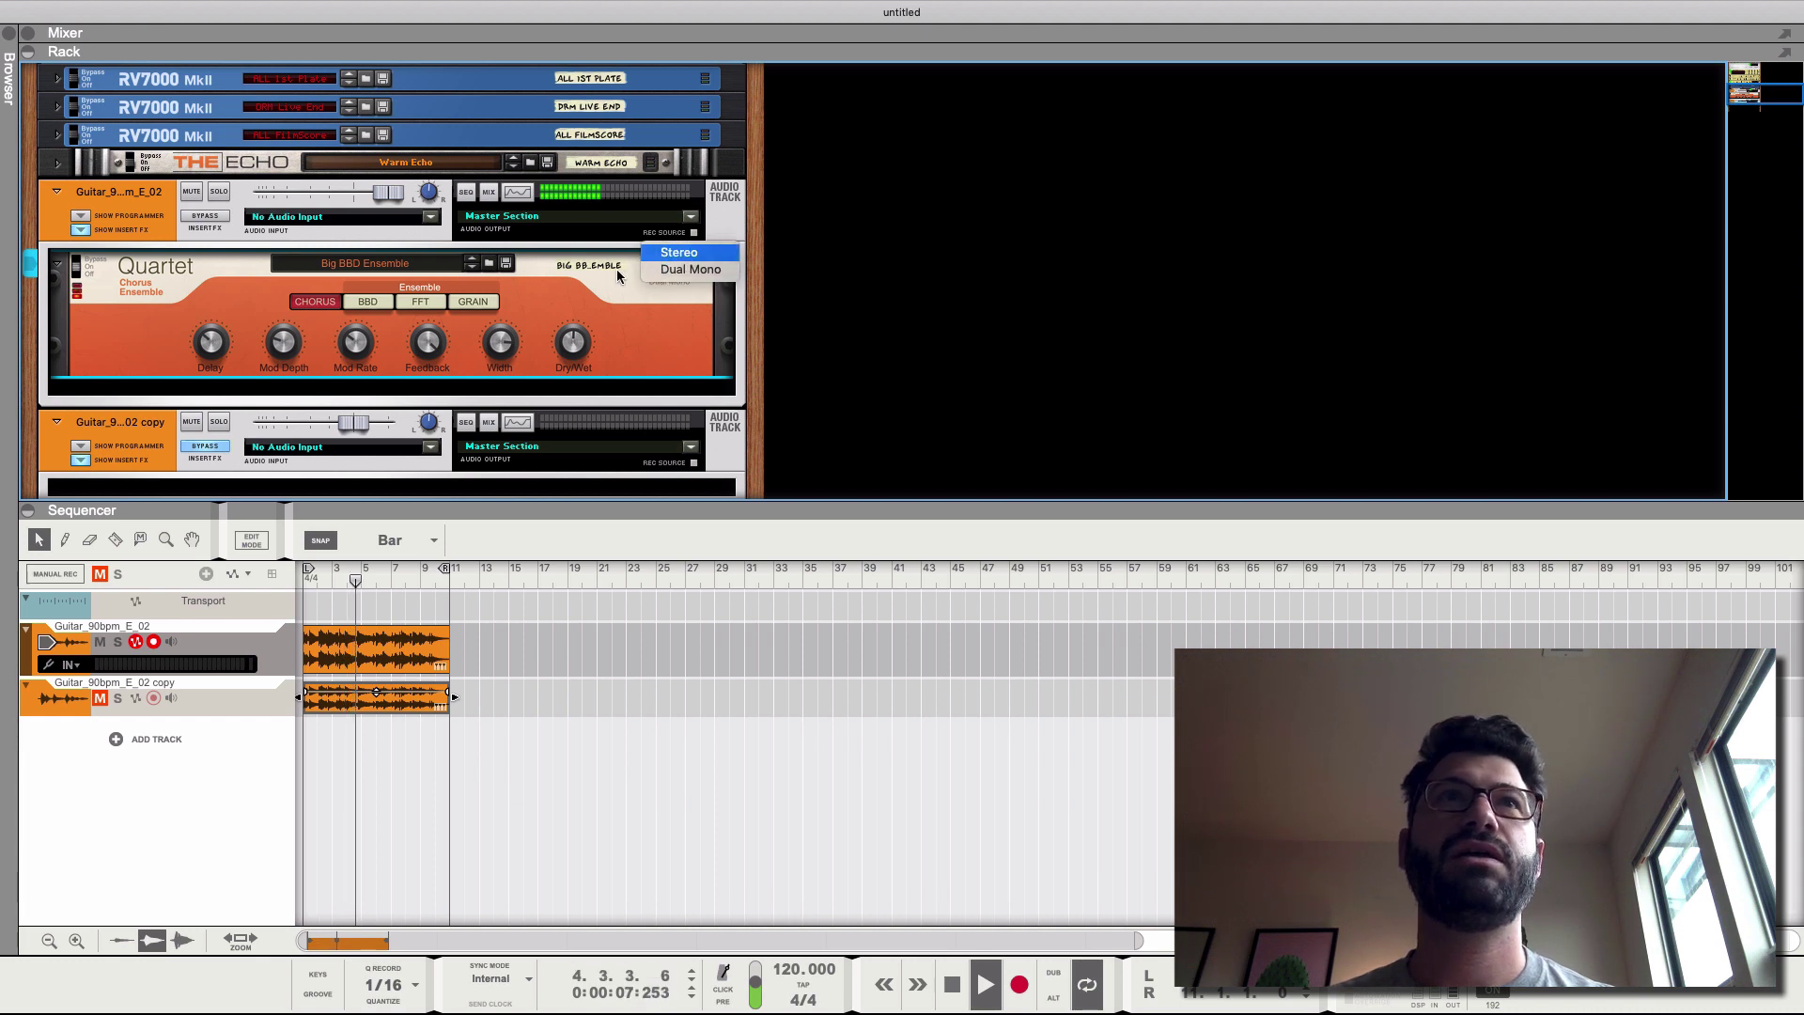
pyautogui.click(678, 251)
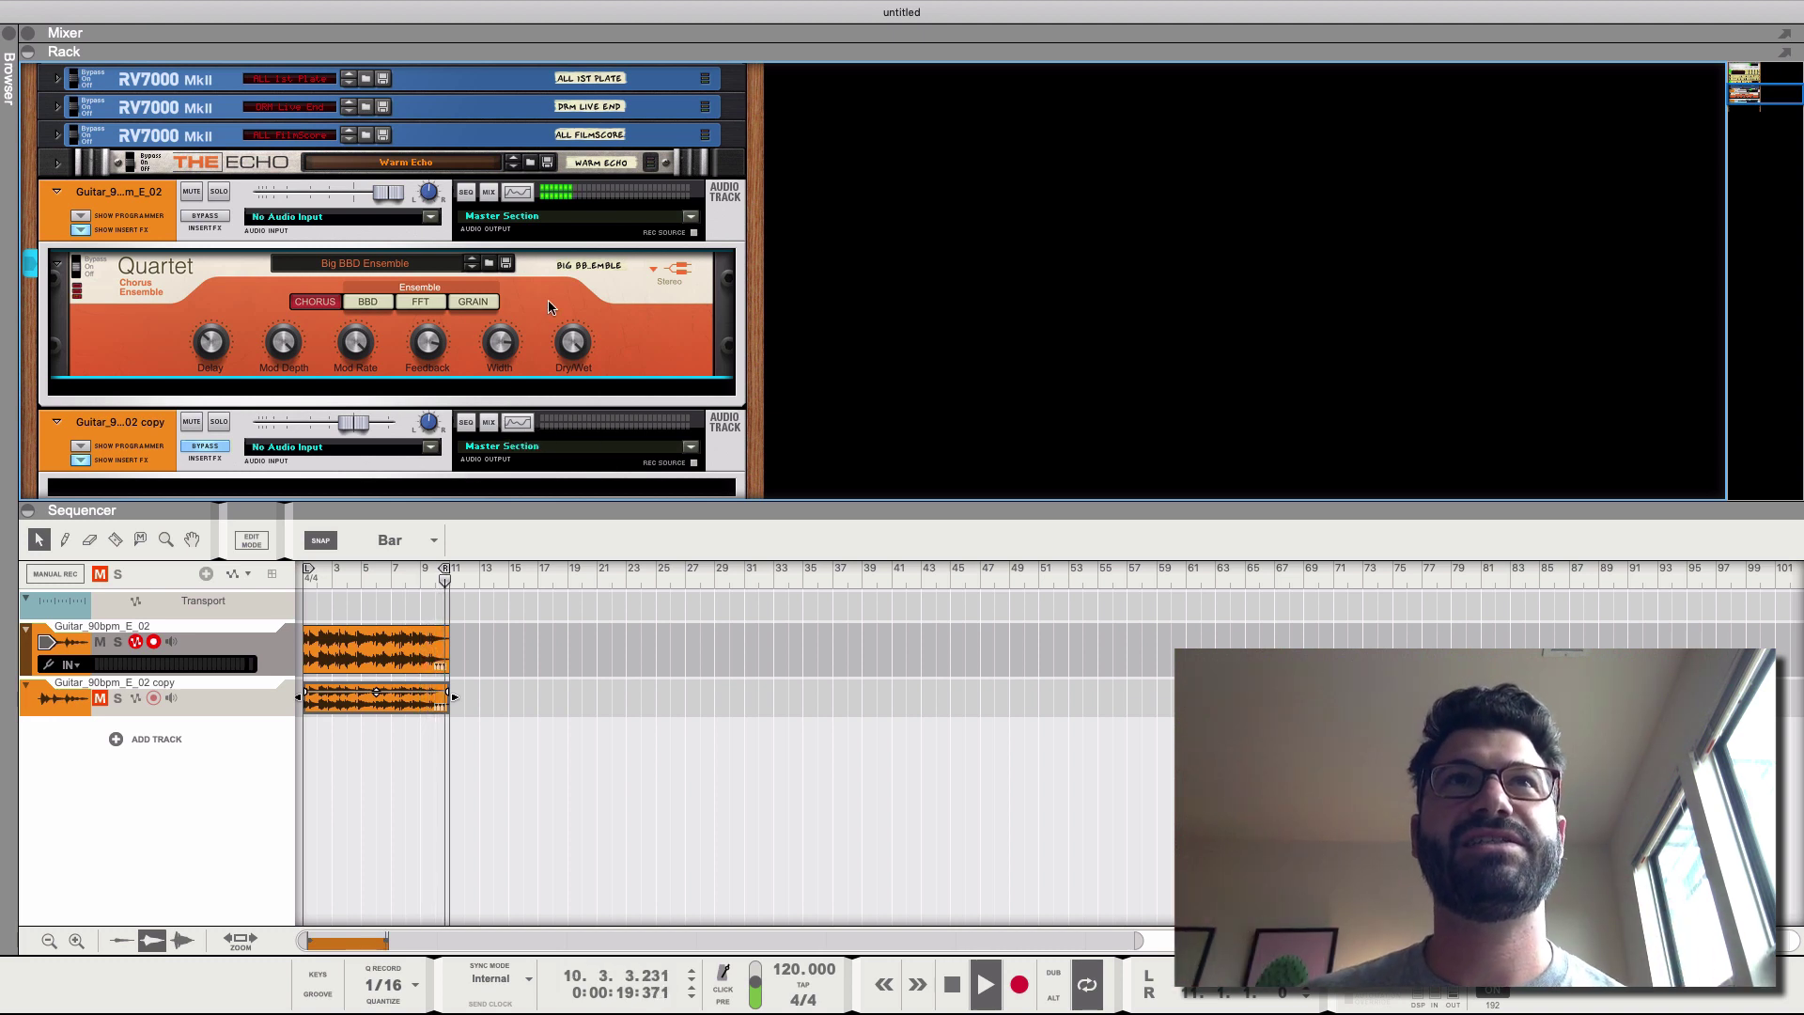
pyautogui.press('space')
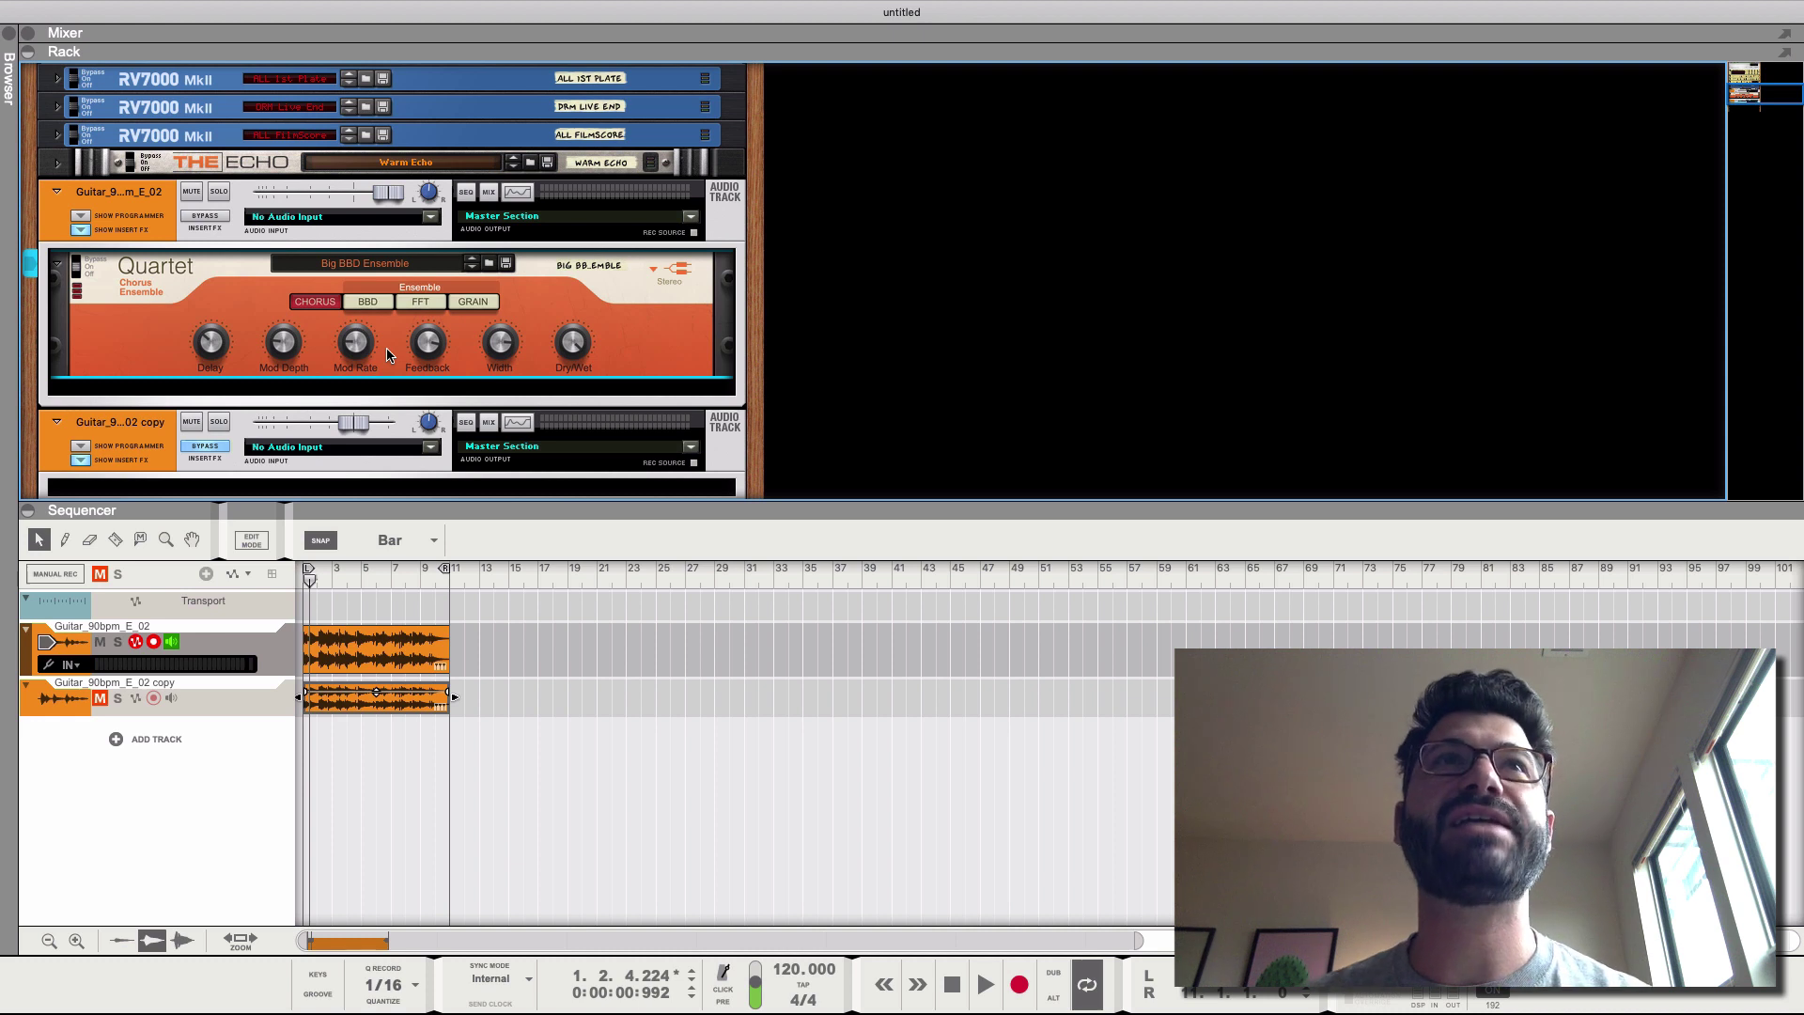
pyautogui.moveTo(420, 362)
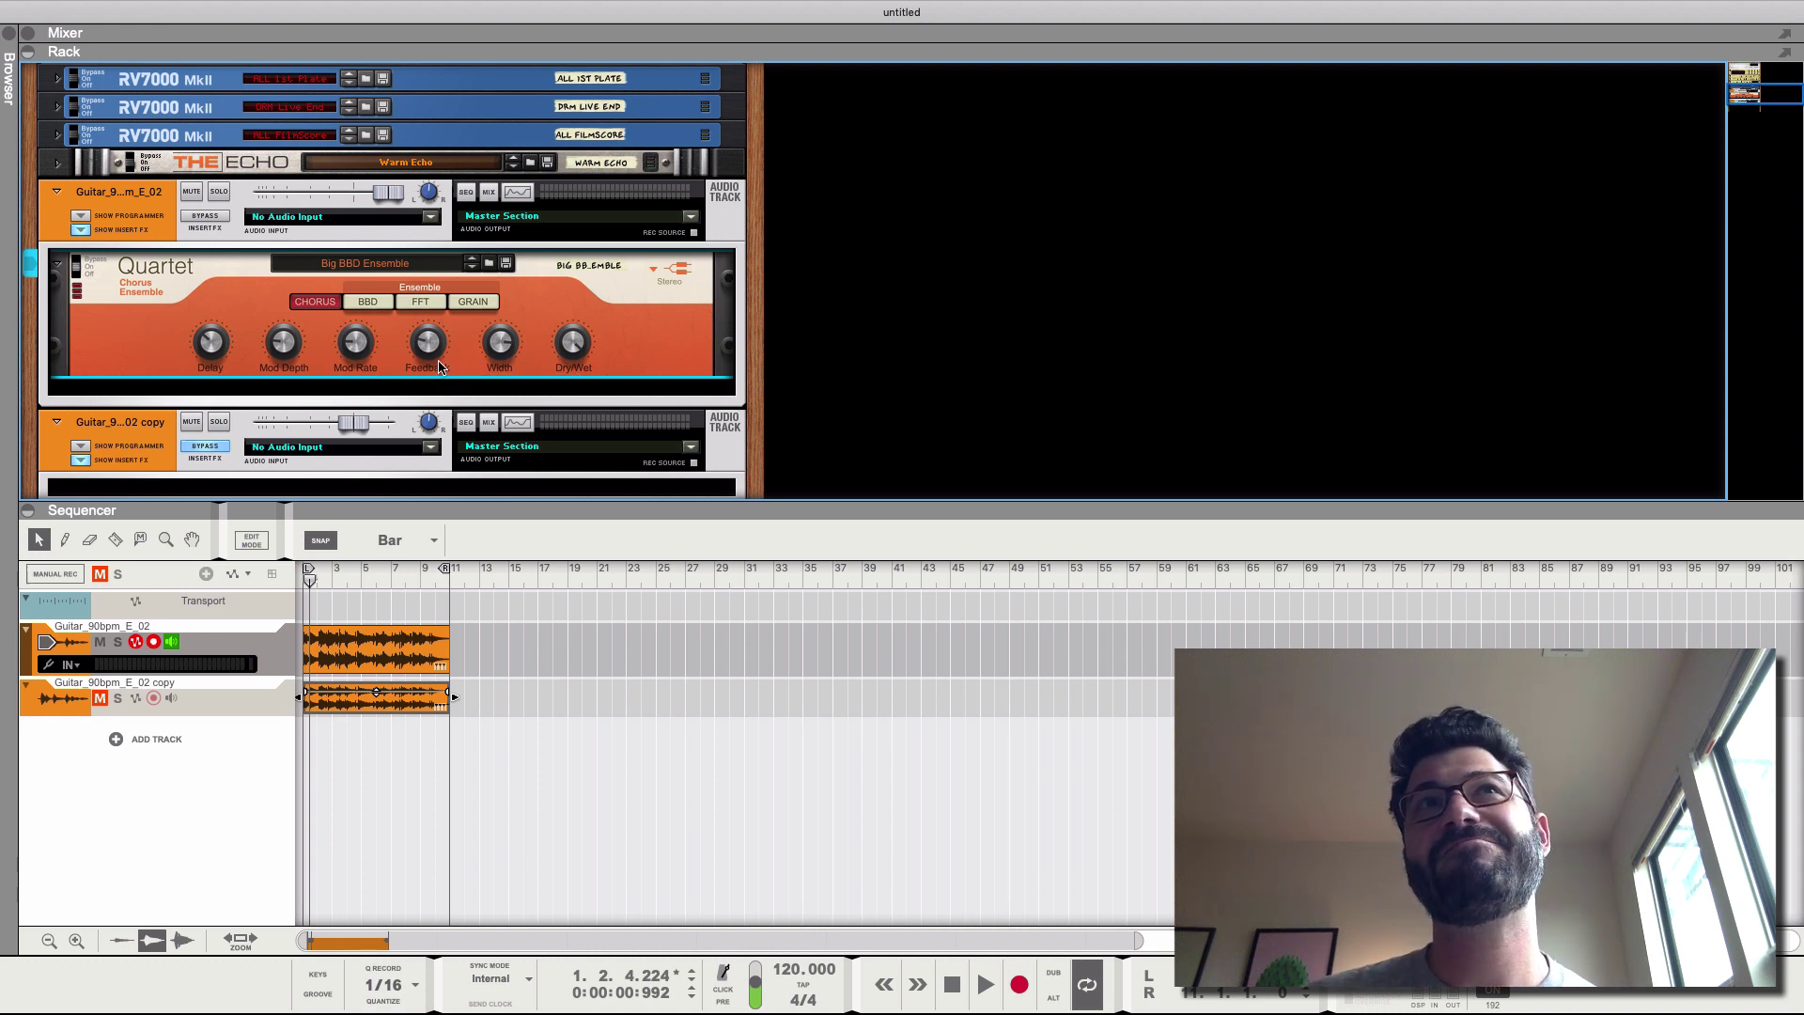
pyautogui.moveTo(497, 376)
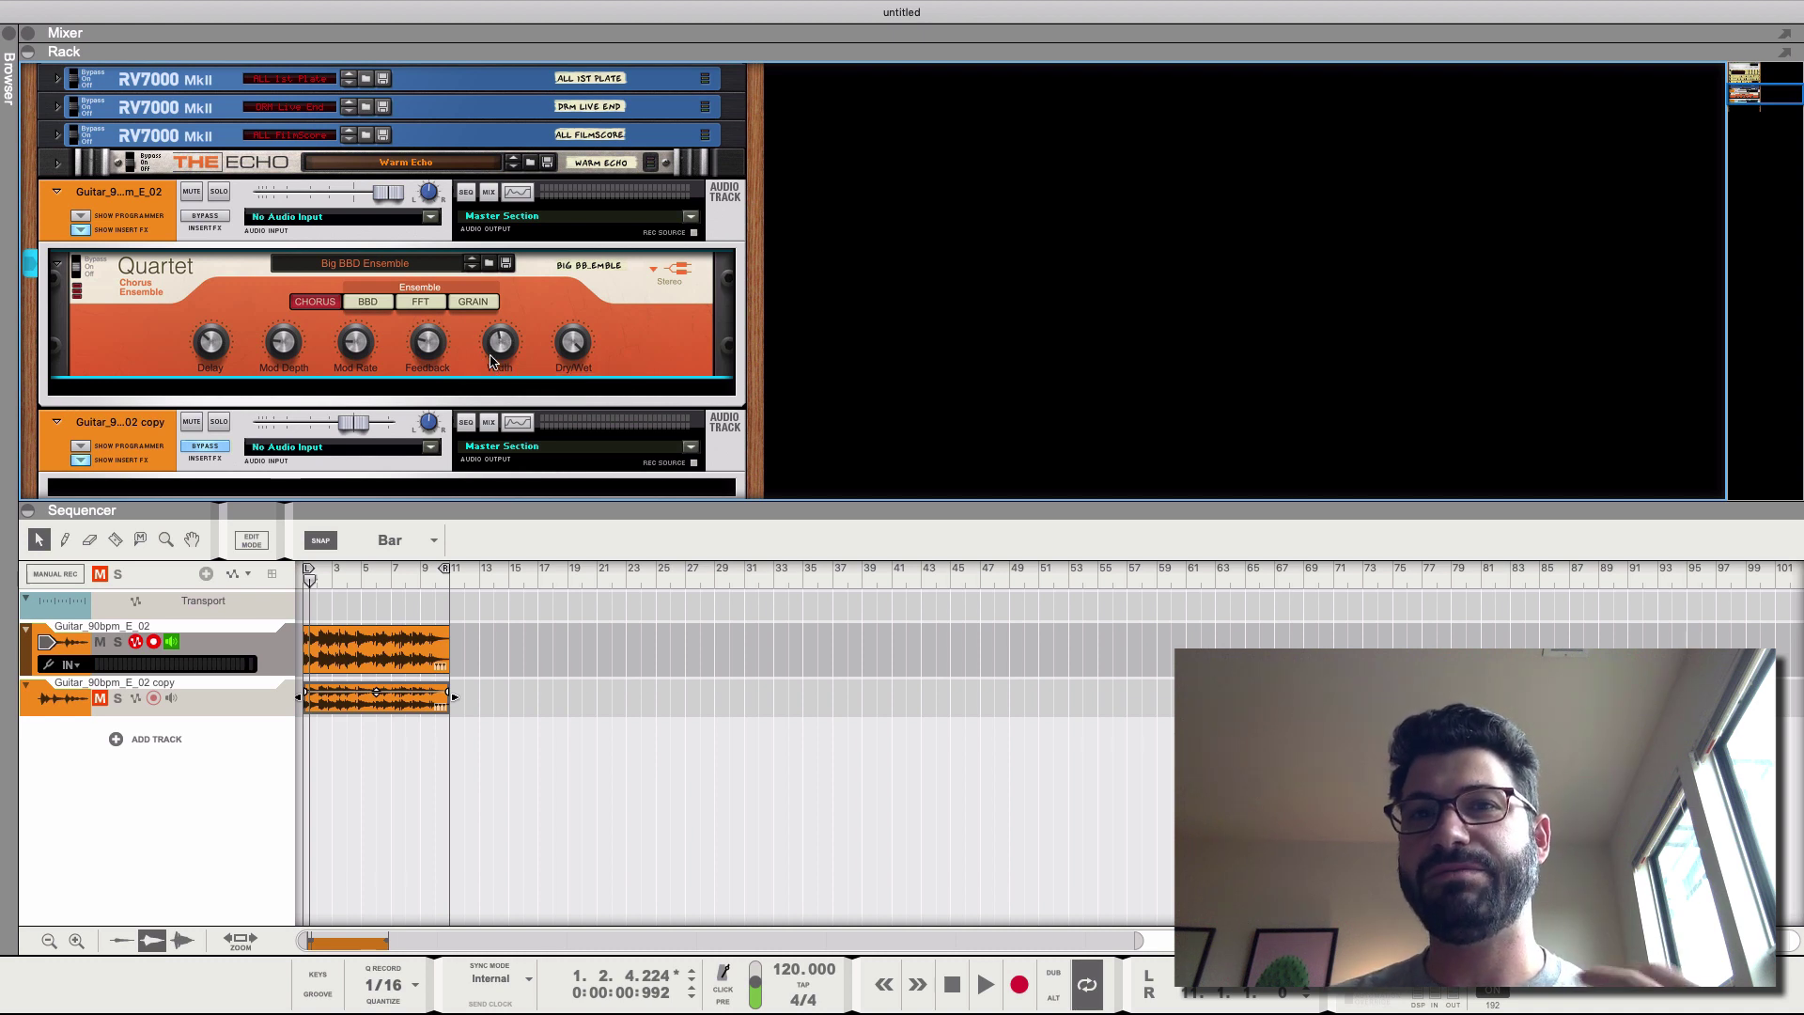
pyautogui.moveTo(582, 343)
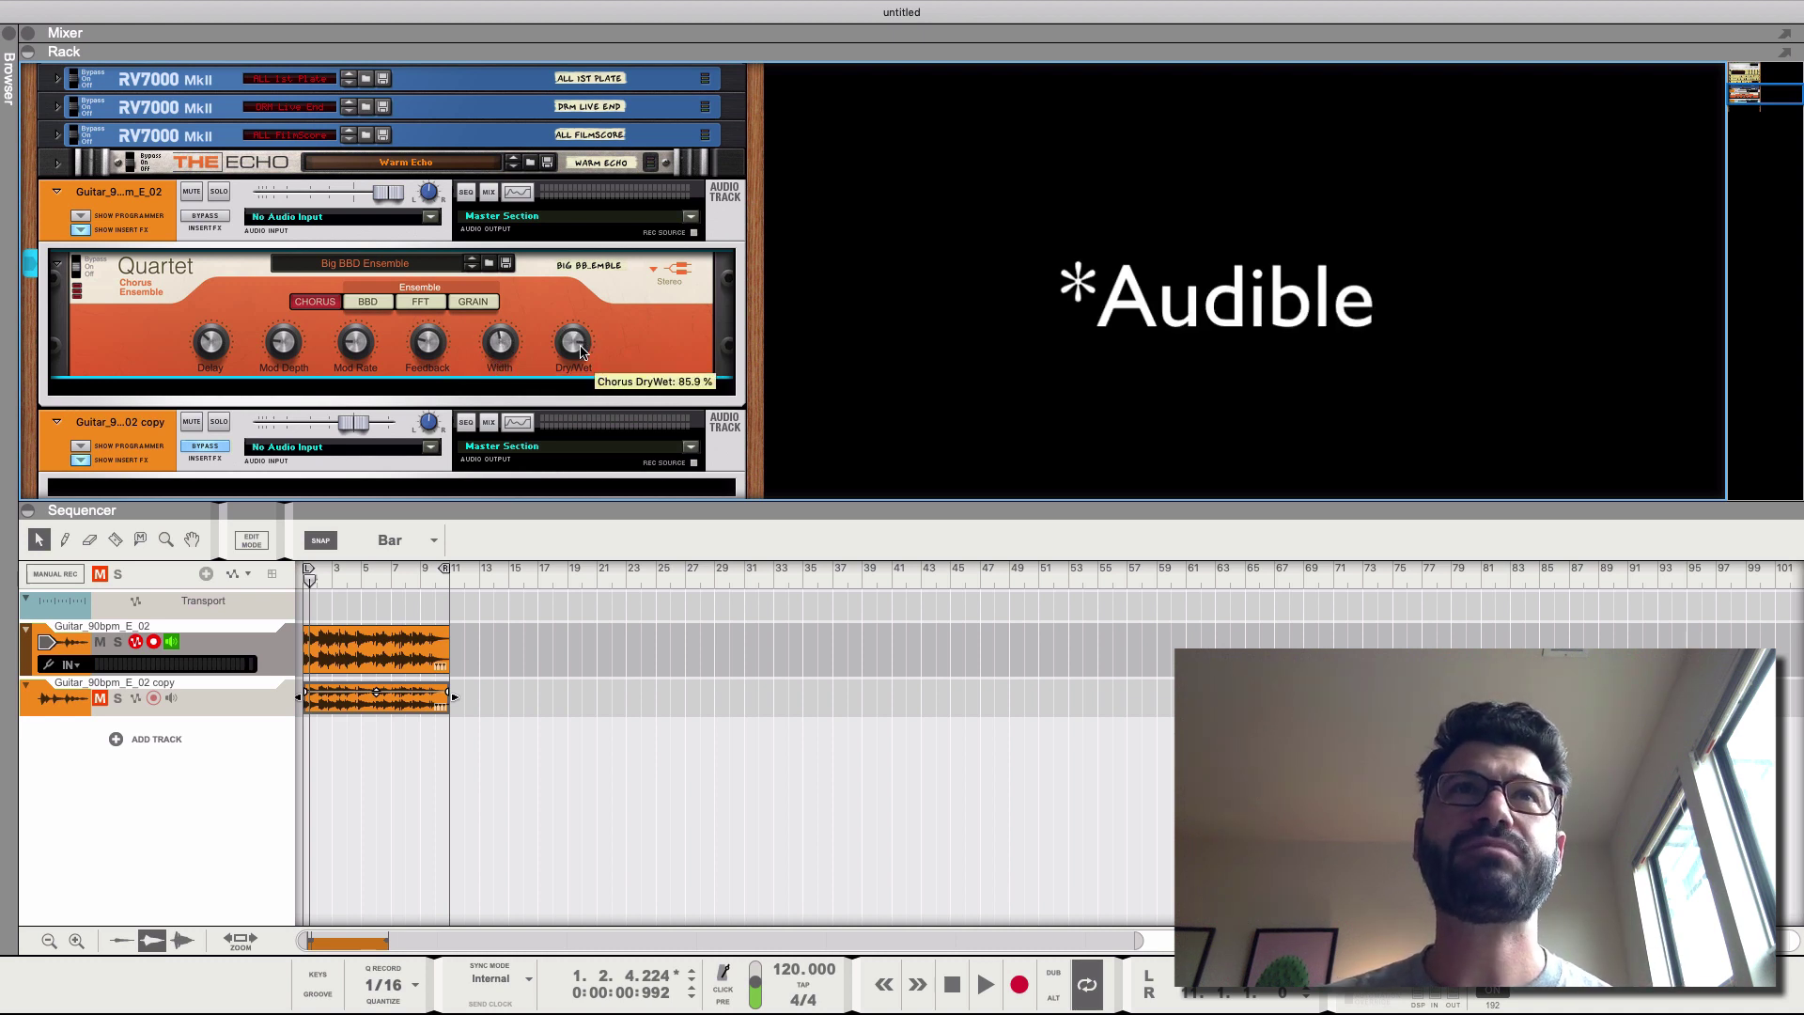
# Step: Select BBD in the Quartet's Ensemble section
pyautogui.click(367, 307)
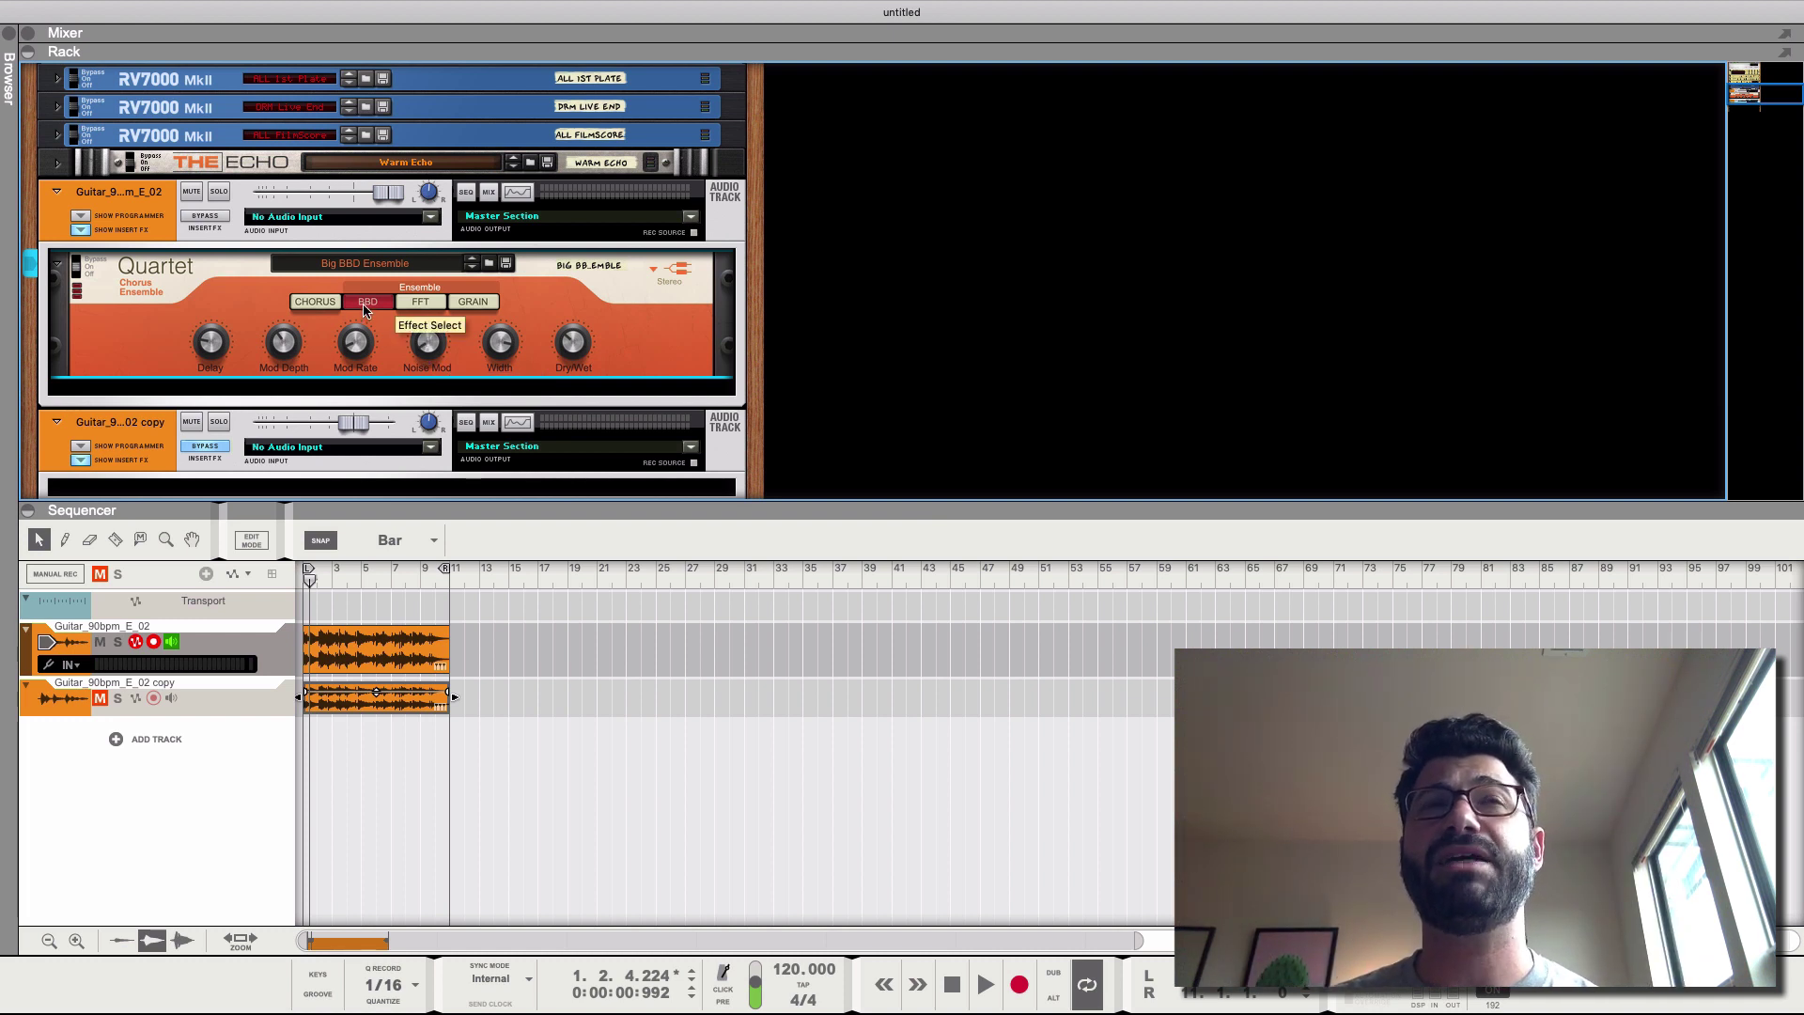
# Step: Play the guitar in BBD mode with Mod Depth at 27%, then return to Chorus mode
pyautogui.press('space')
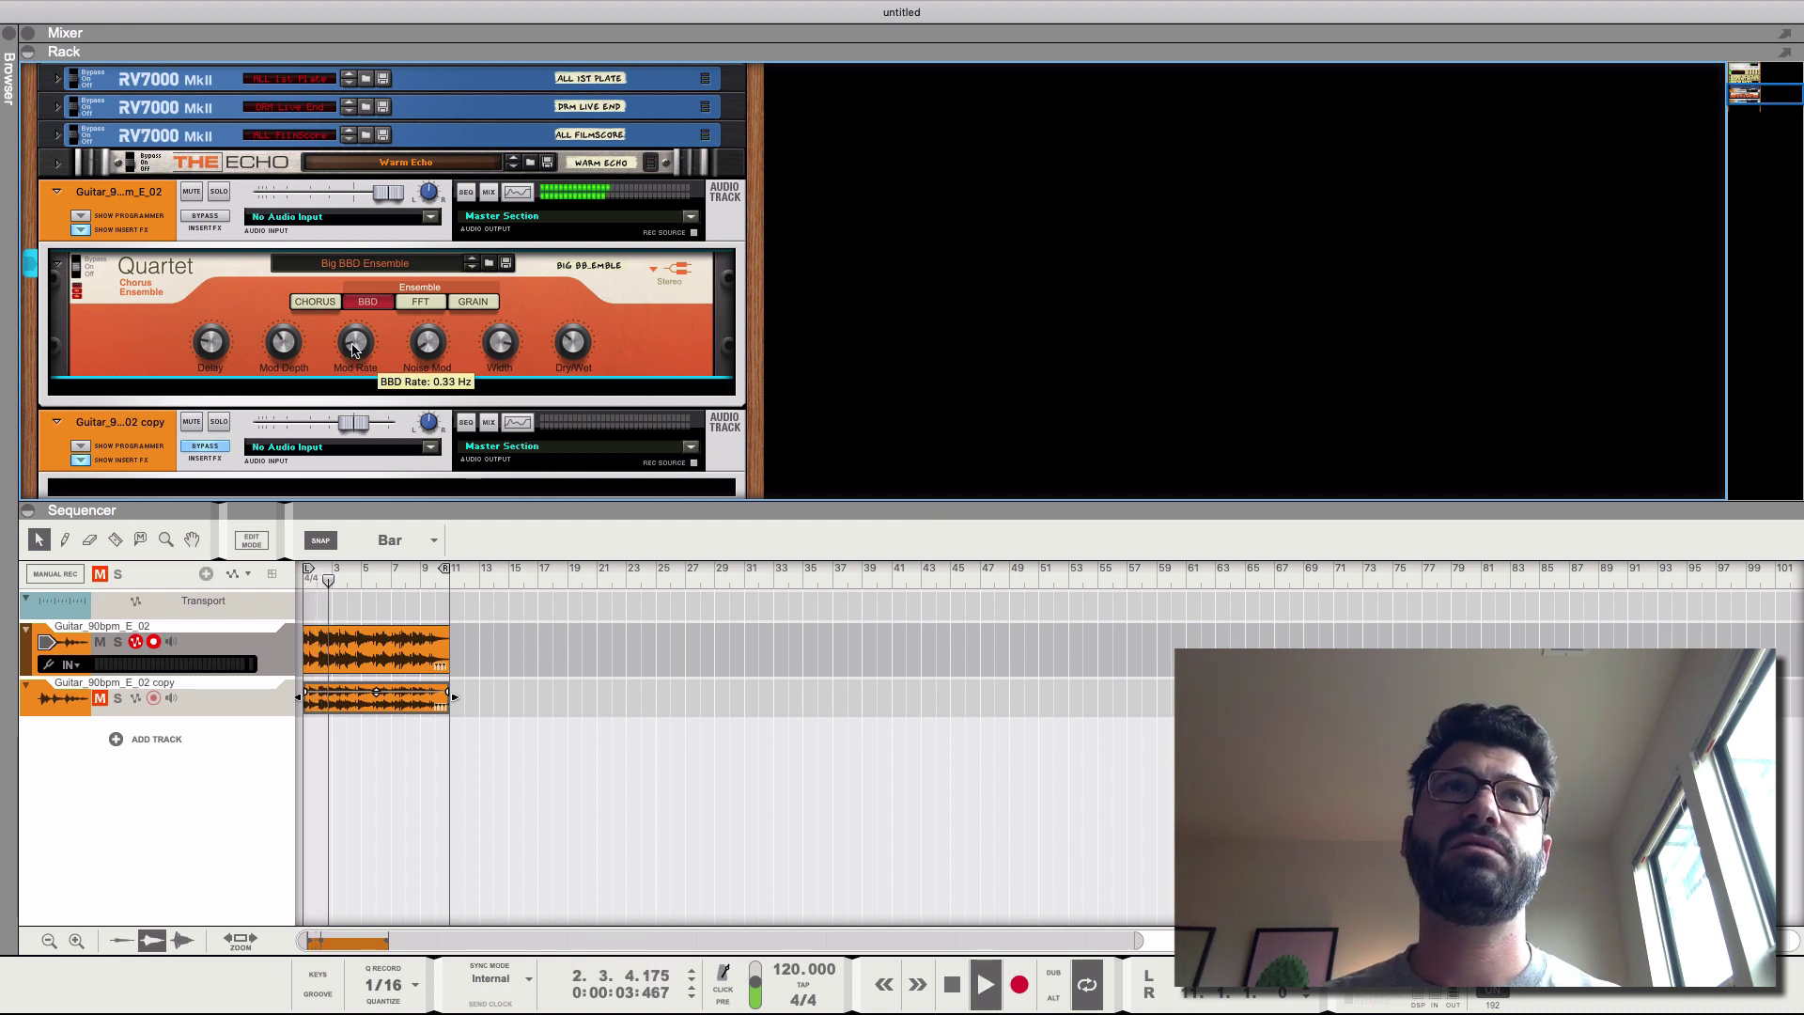
pyautogui.moveTo(279, 352); pyautogui.dragTo(279, 360)
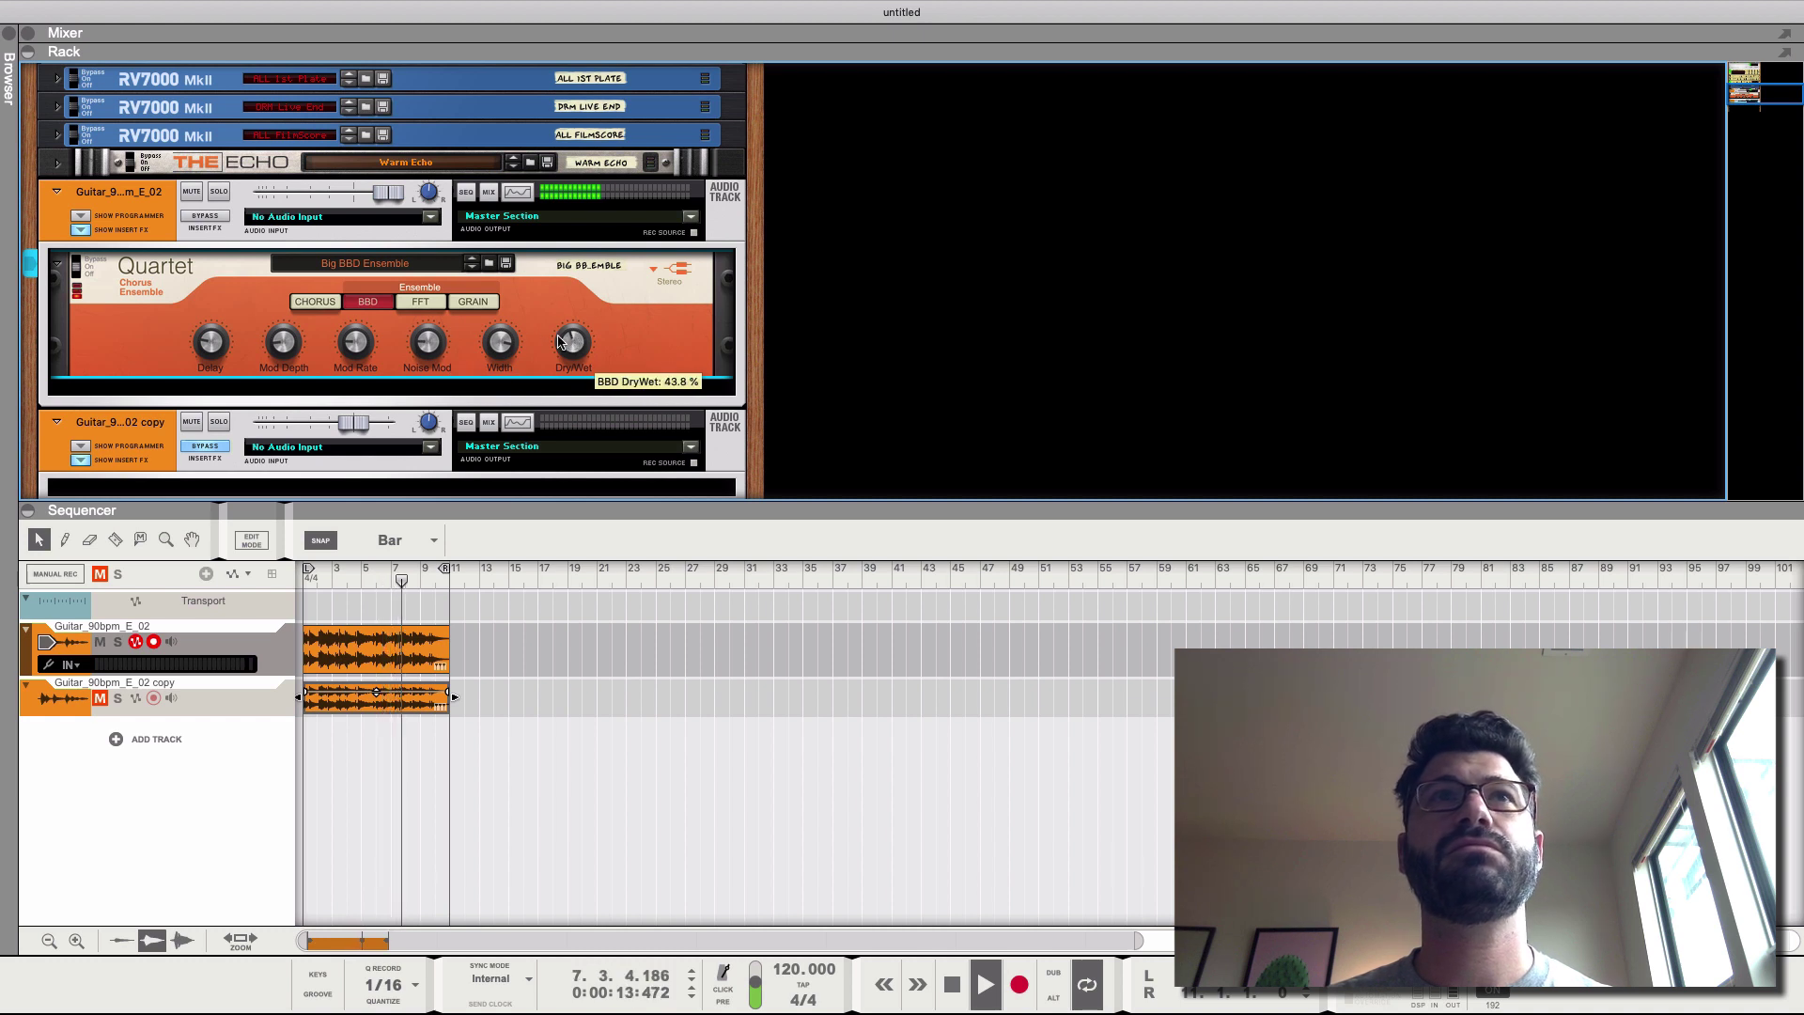
pyautogui.click(336, 305)
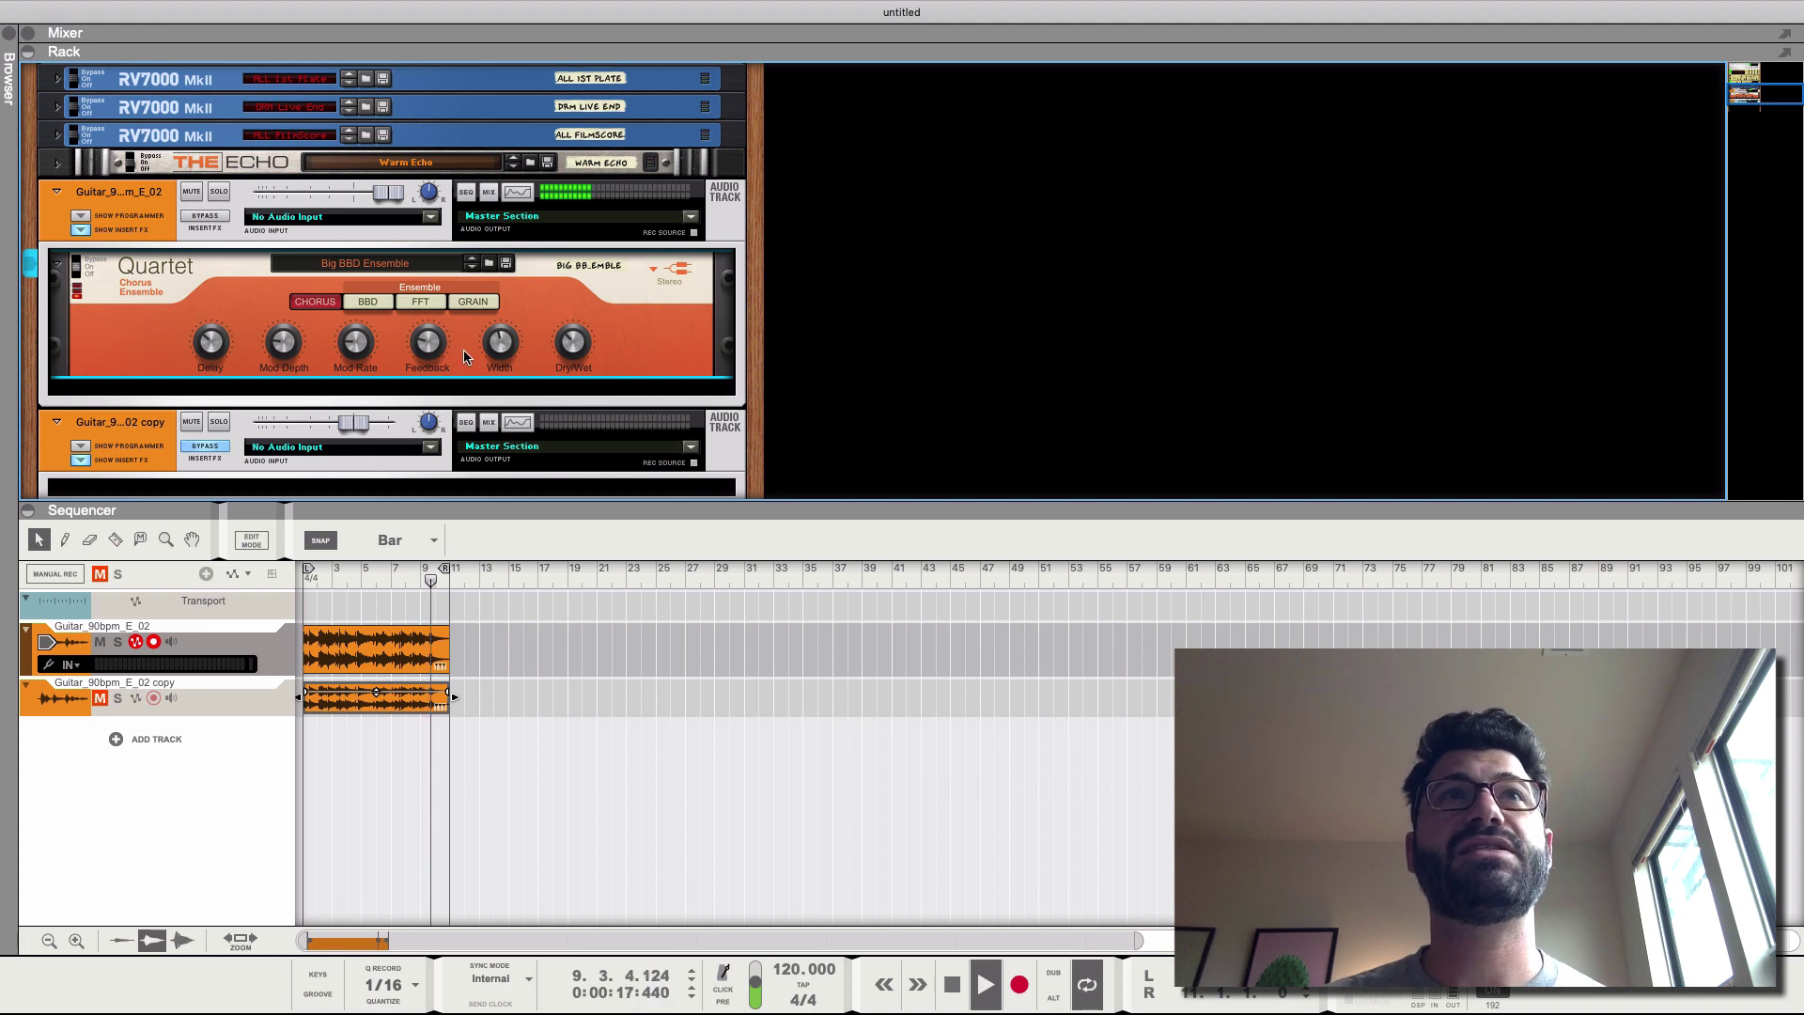
pyautogui.click(367, 302)
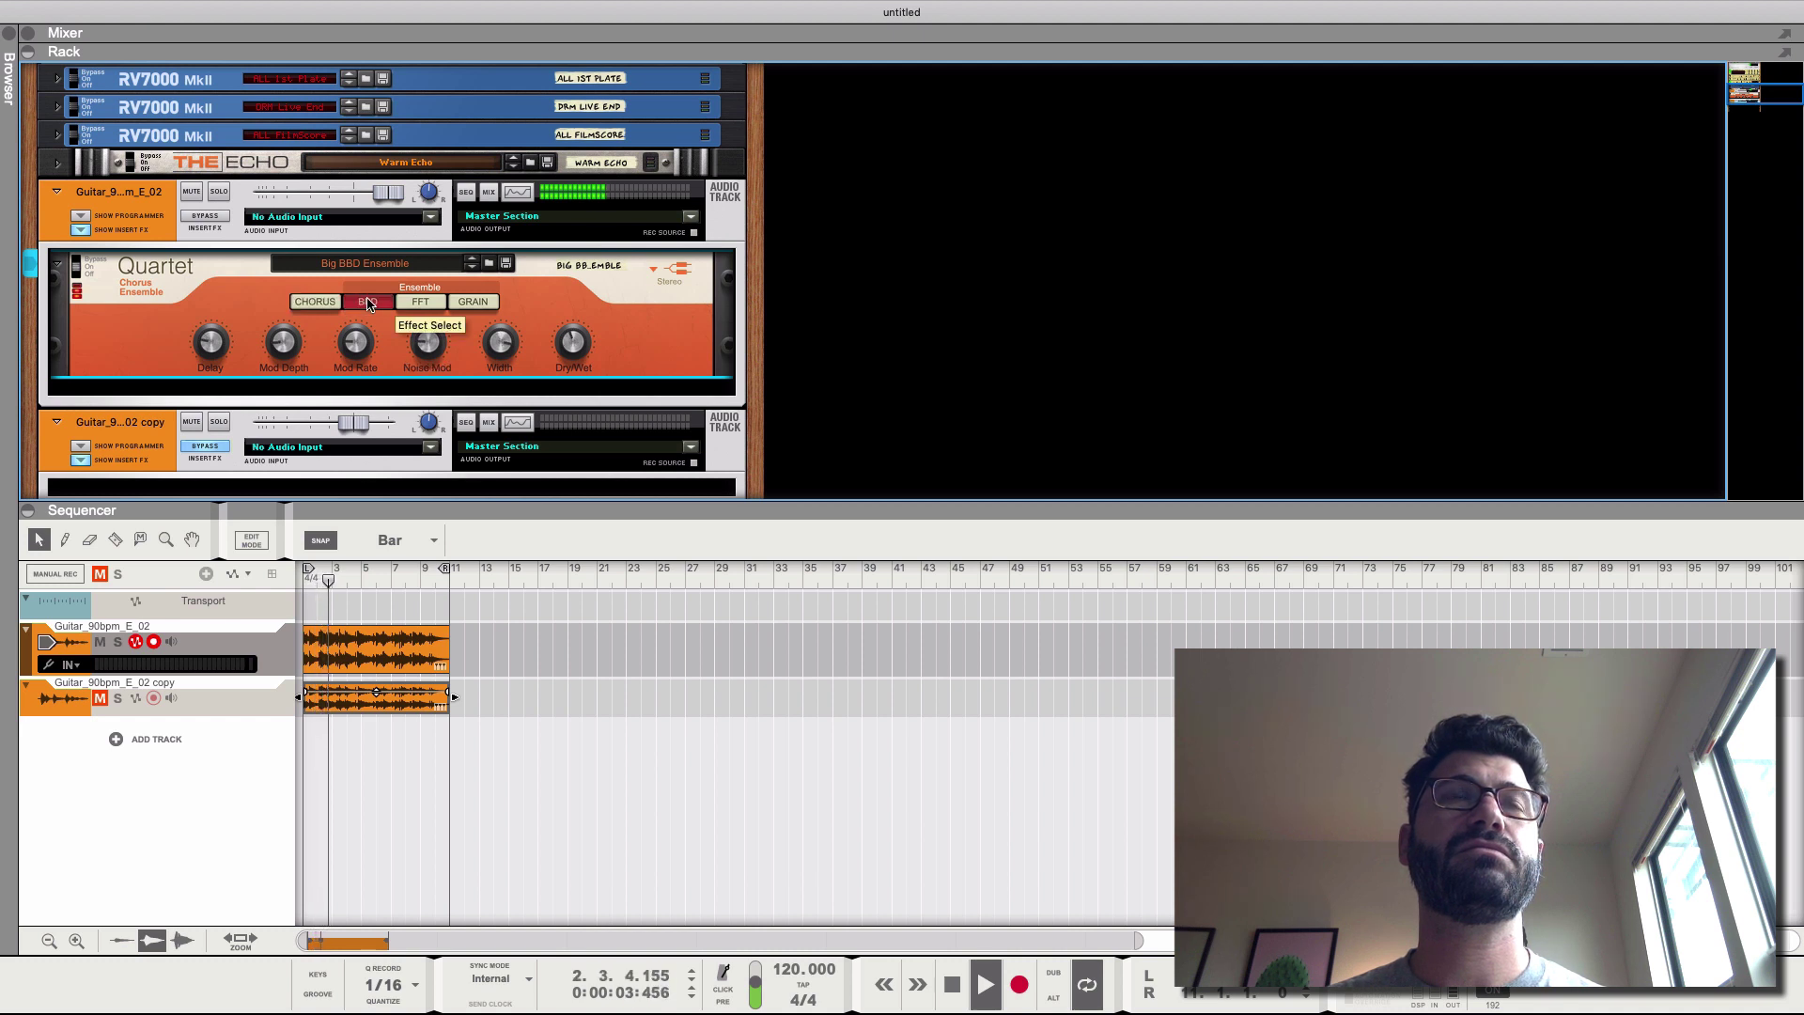
pyautogui.click(315, 302)
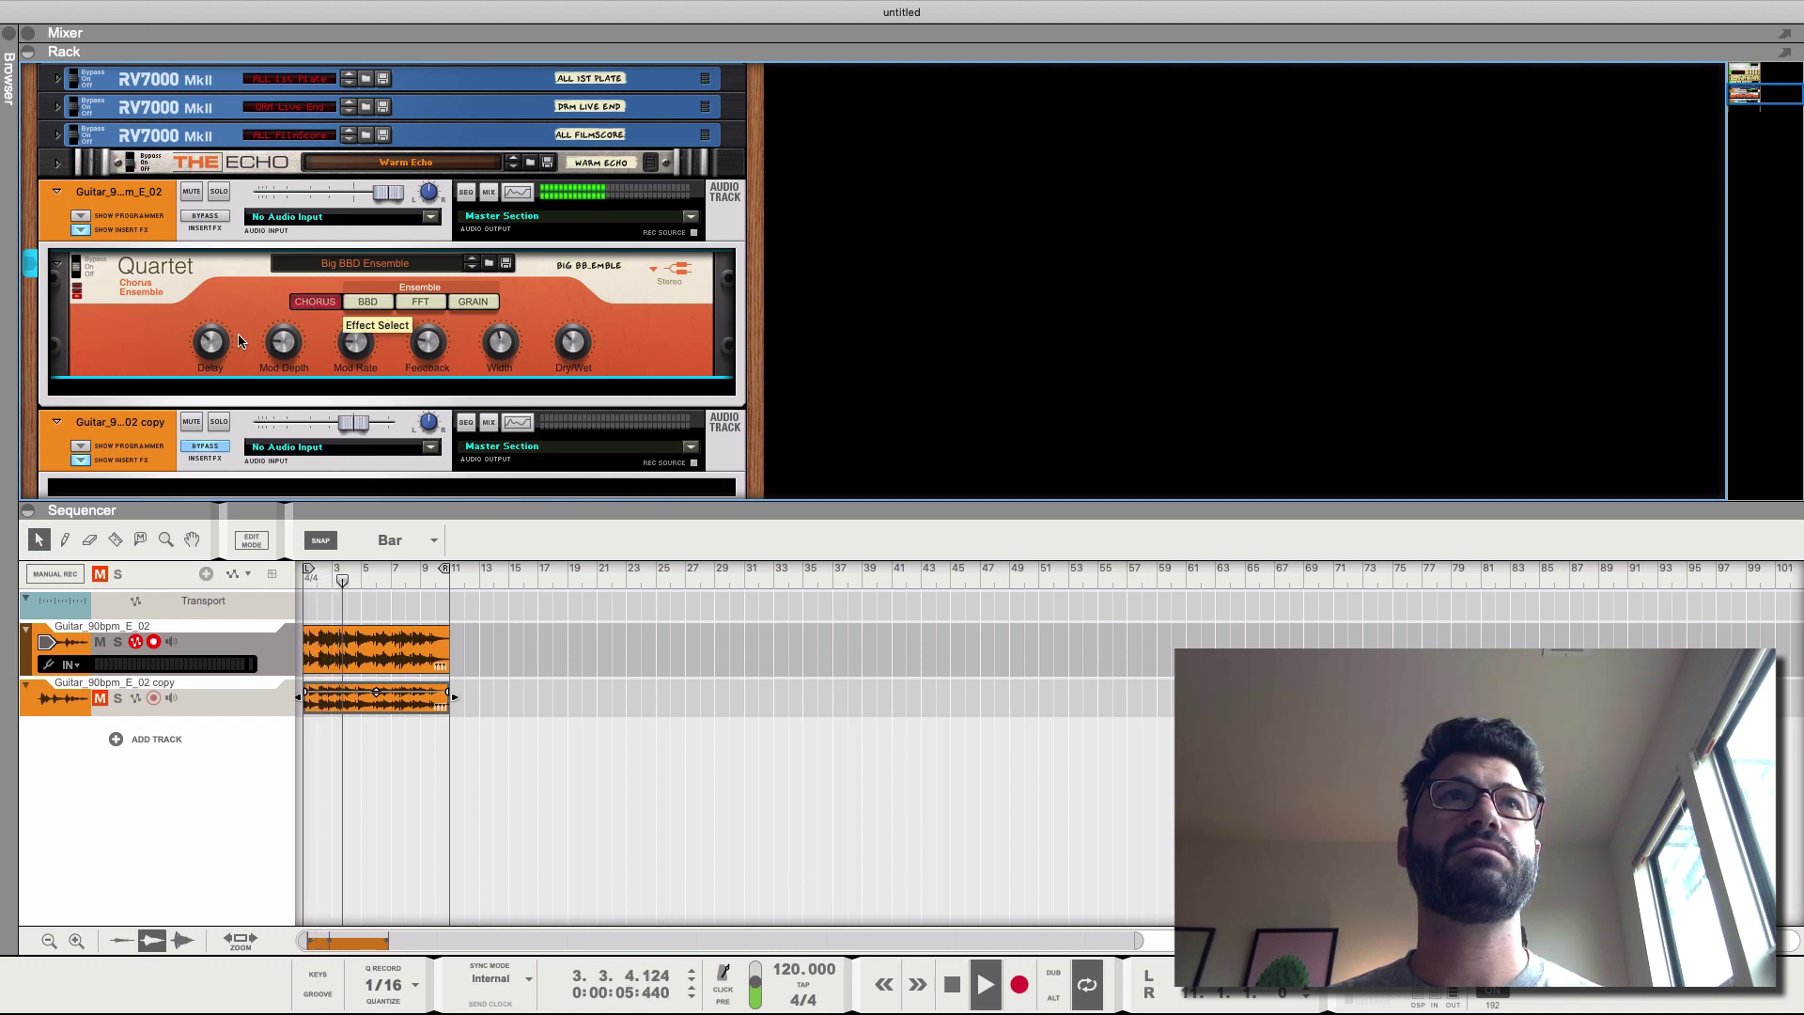
pyautogui.moveTo(215, 348)
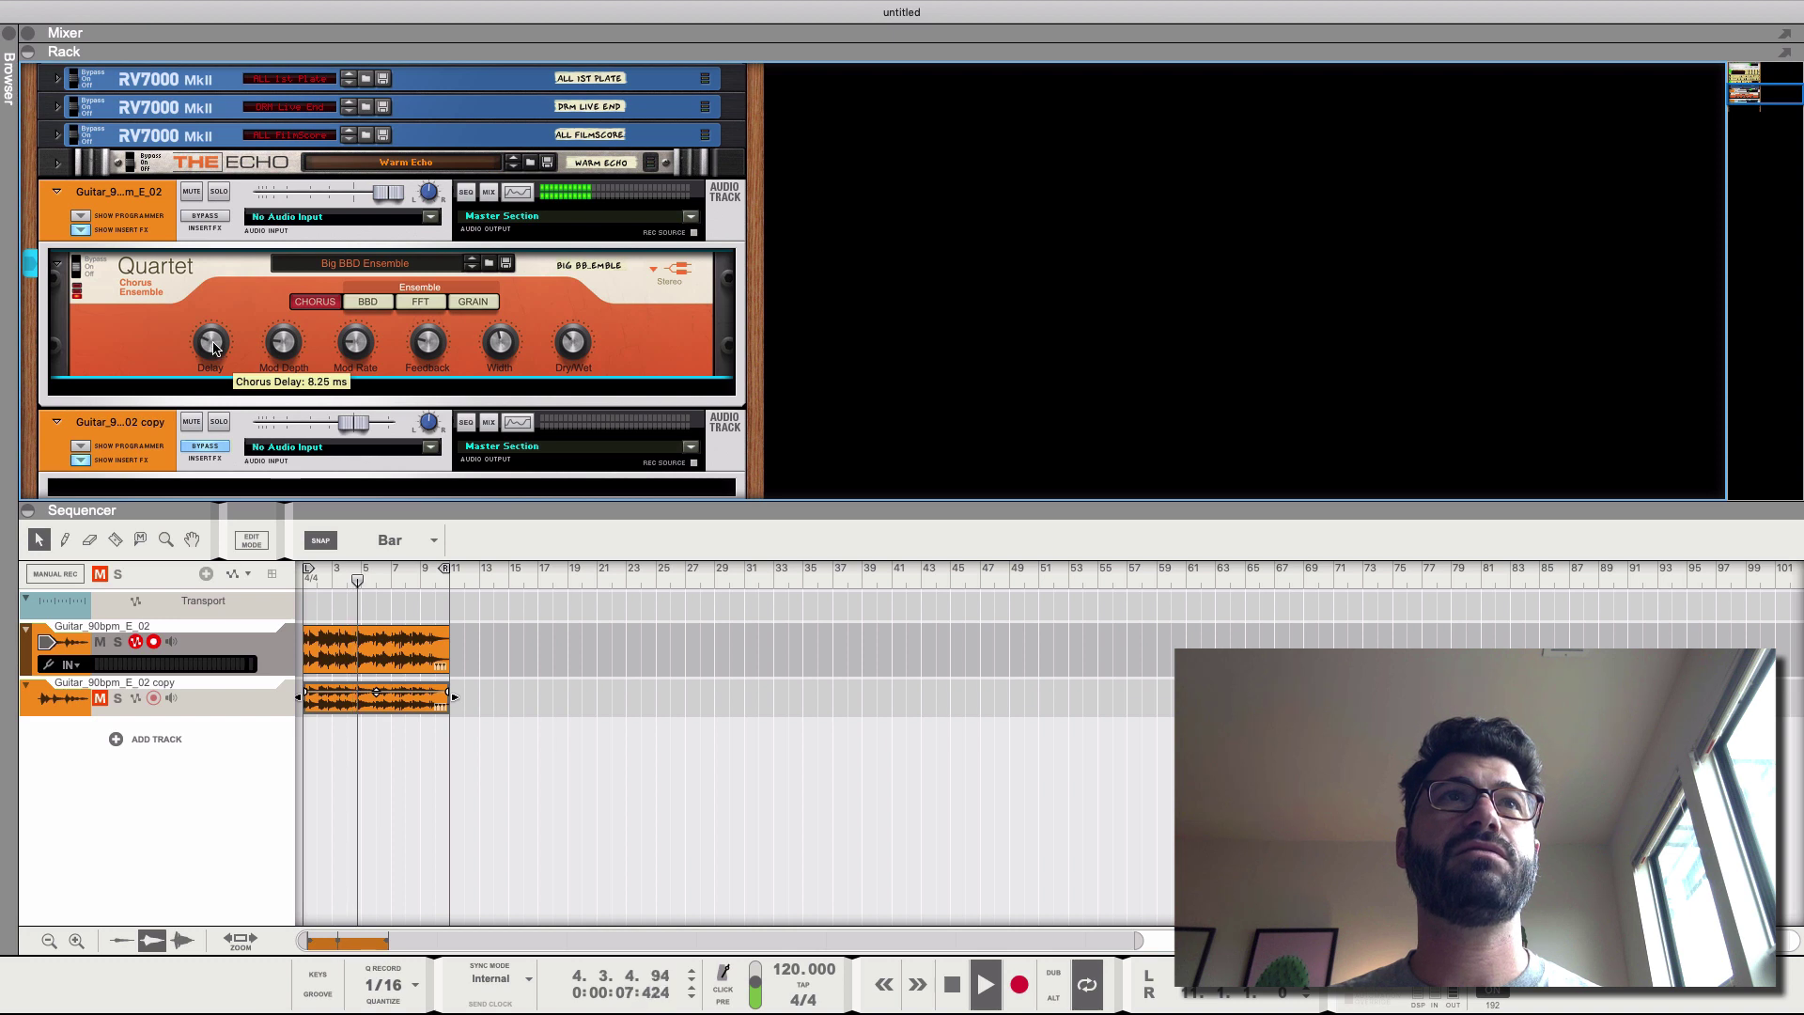
pyautogui.click(366, 302)
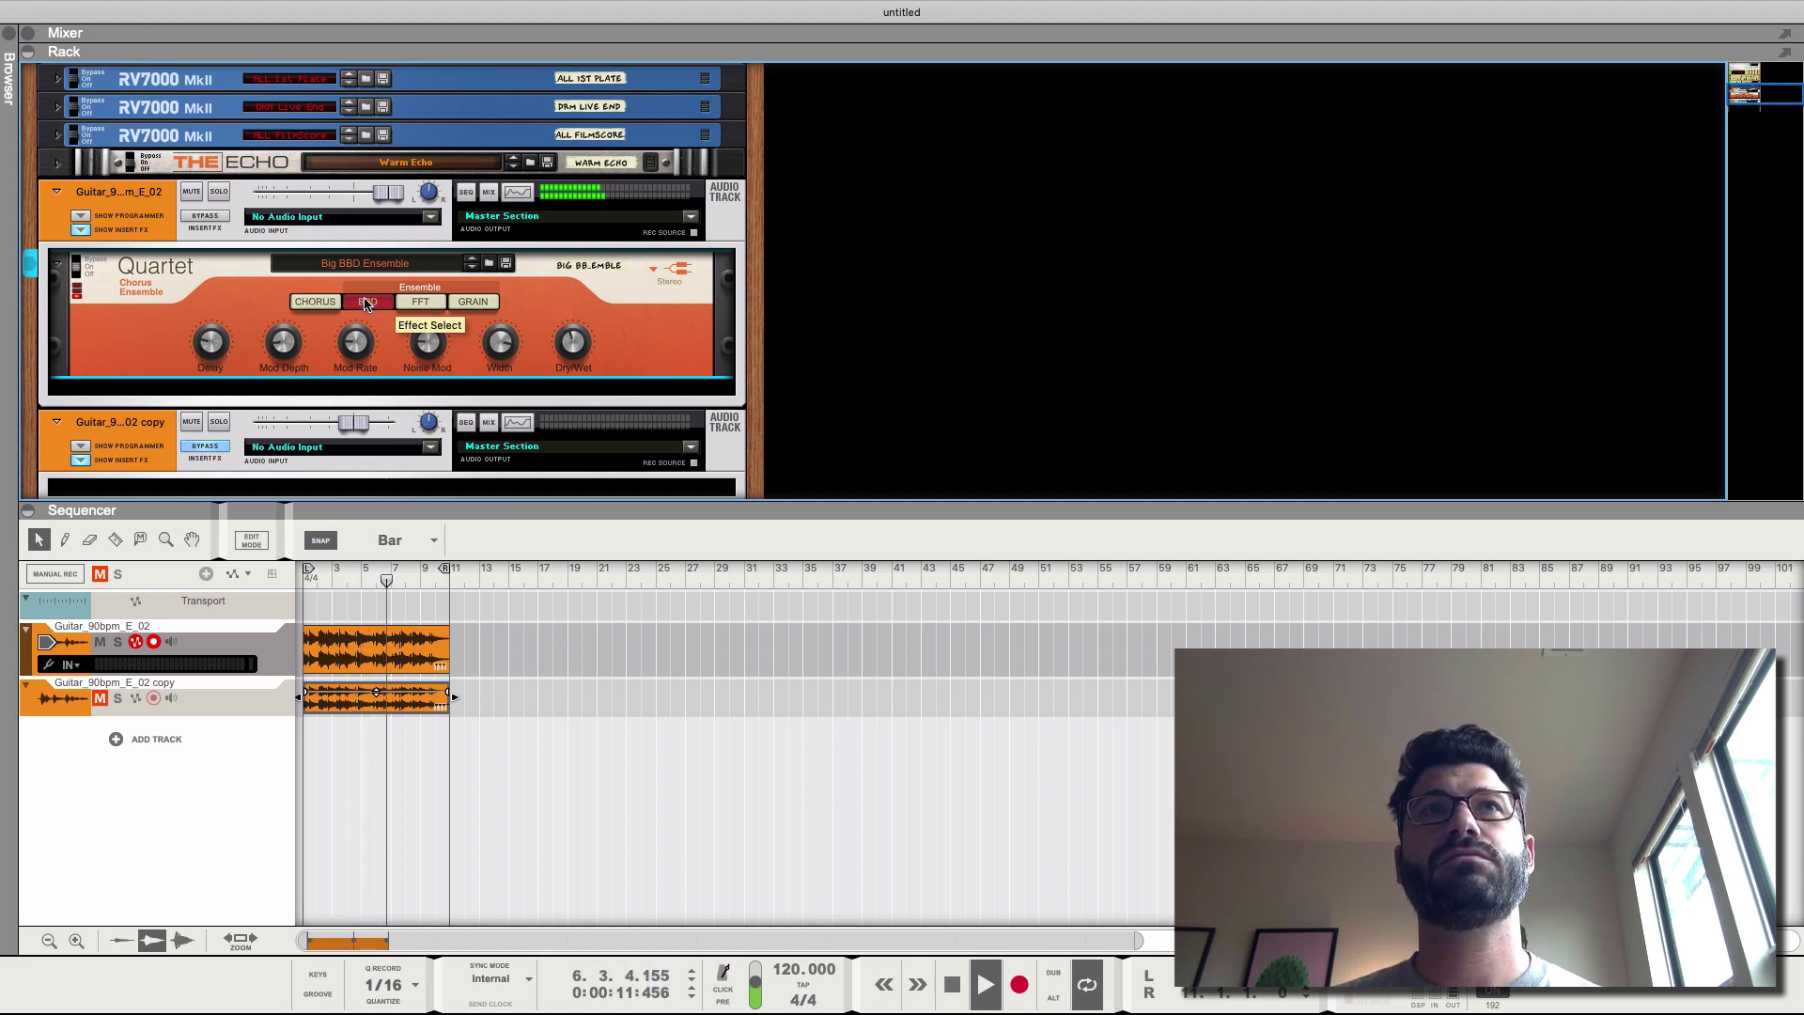
pyautogui.moveTo(567, 348)
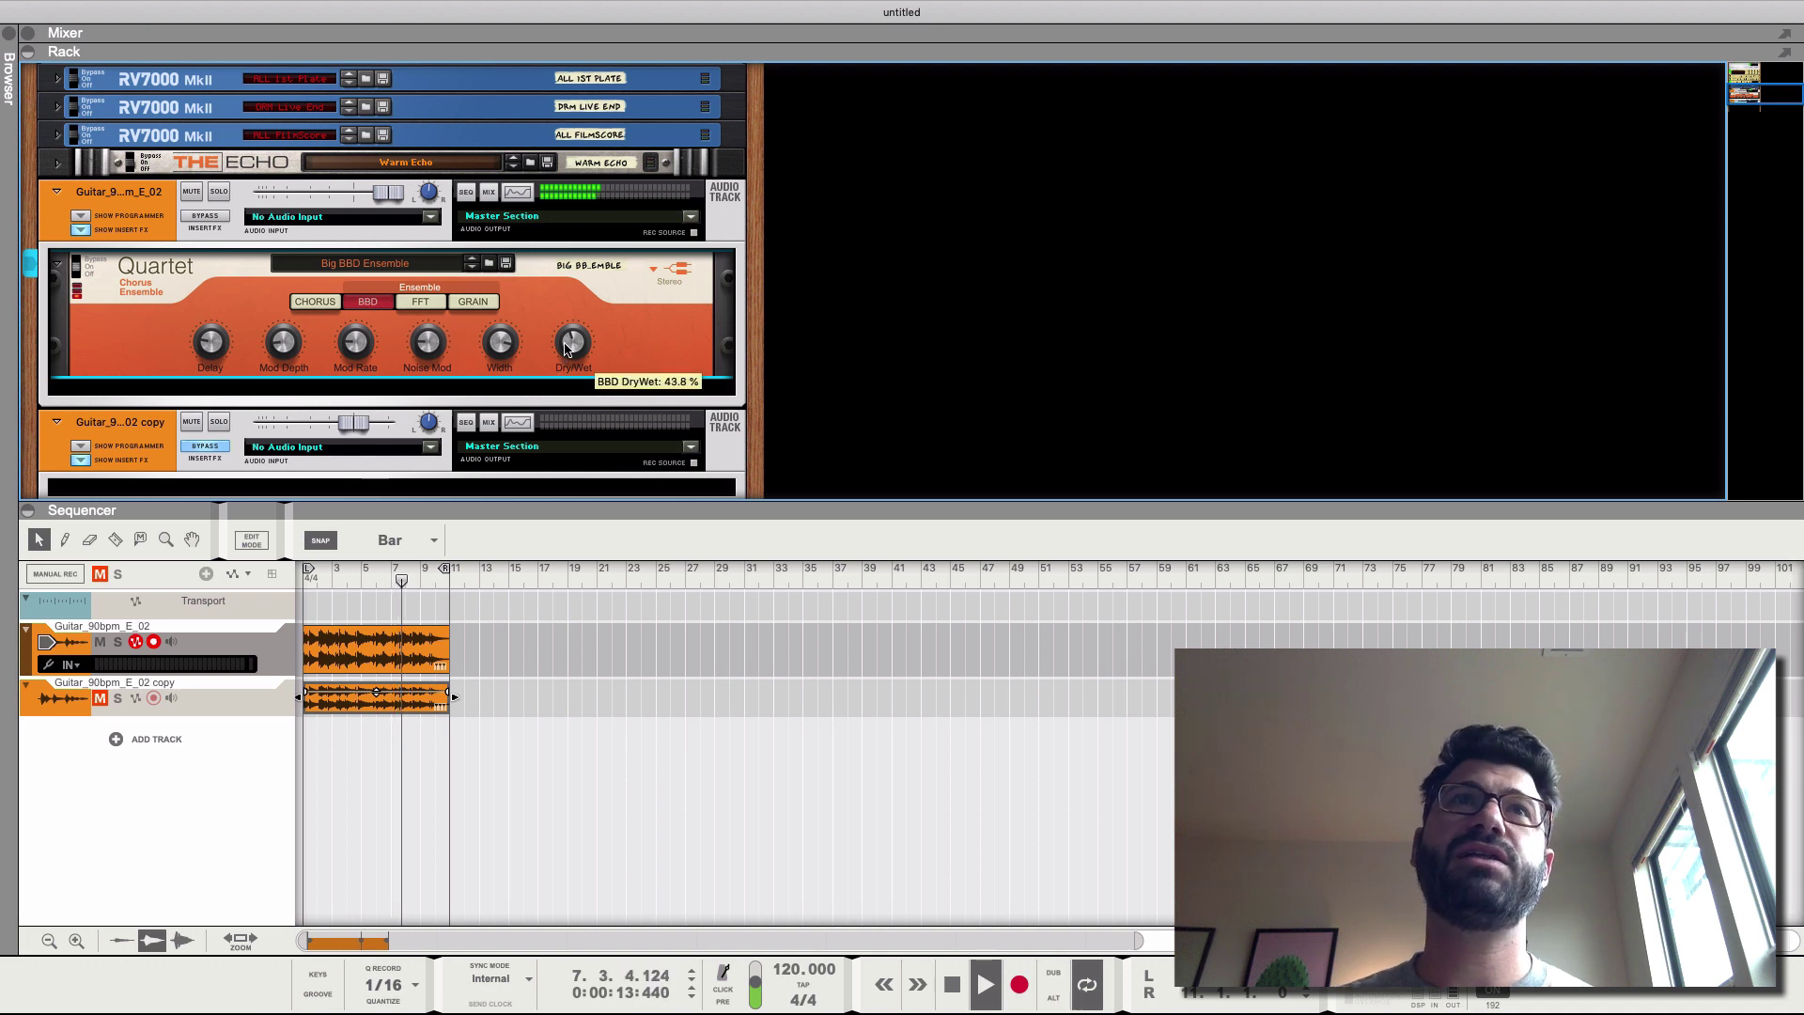
pyautogui.click(304, 301)
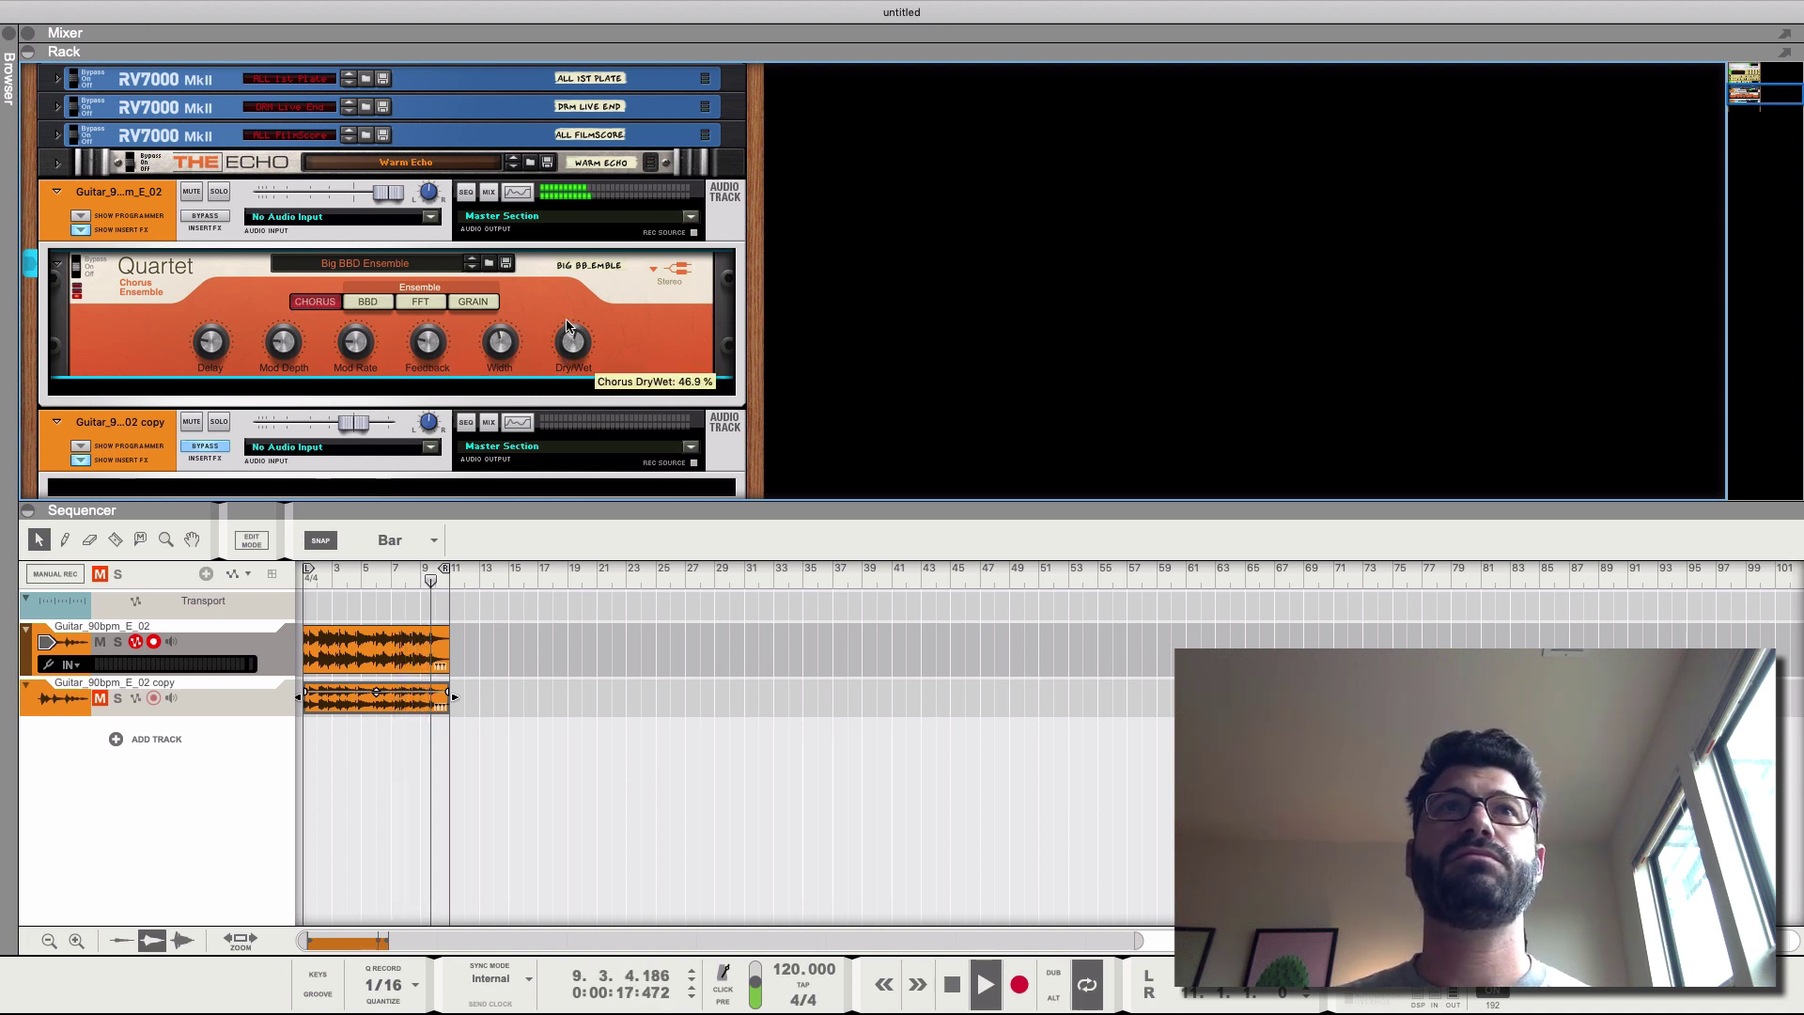
pyautogui.moveTo(577, 347)
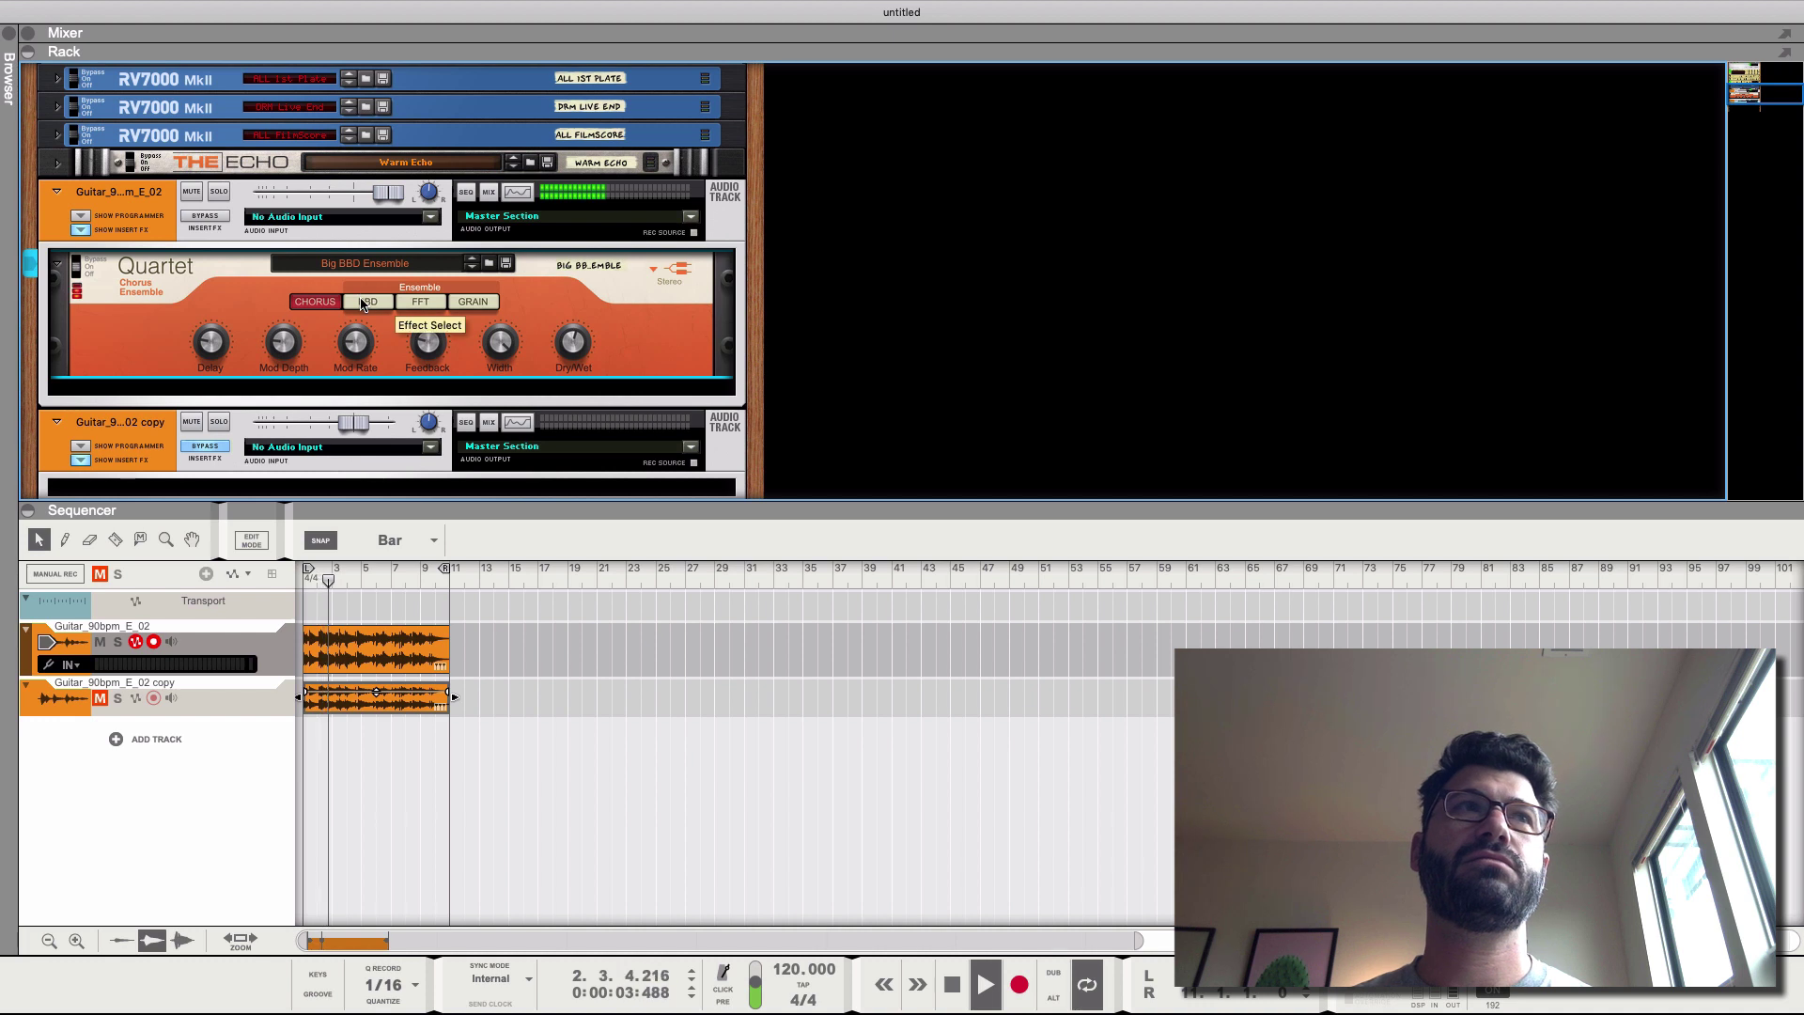
pyautogui.click(363, 302)
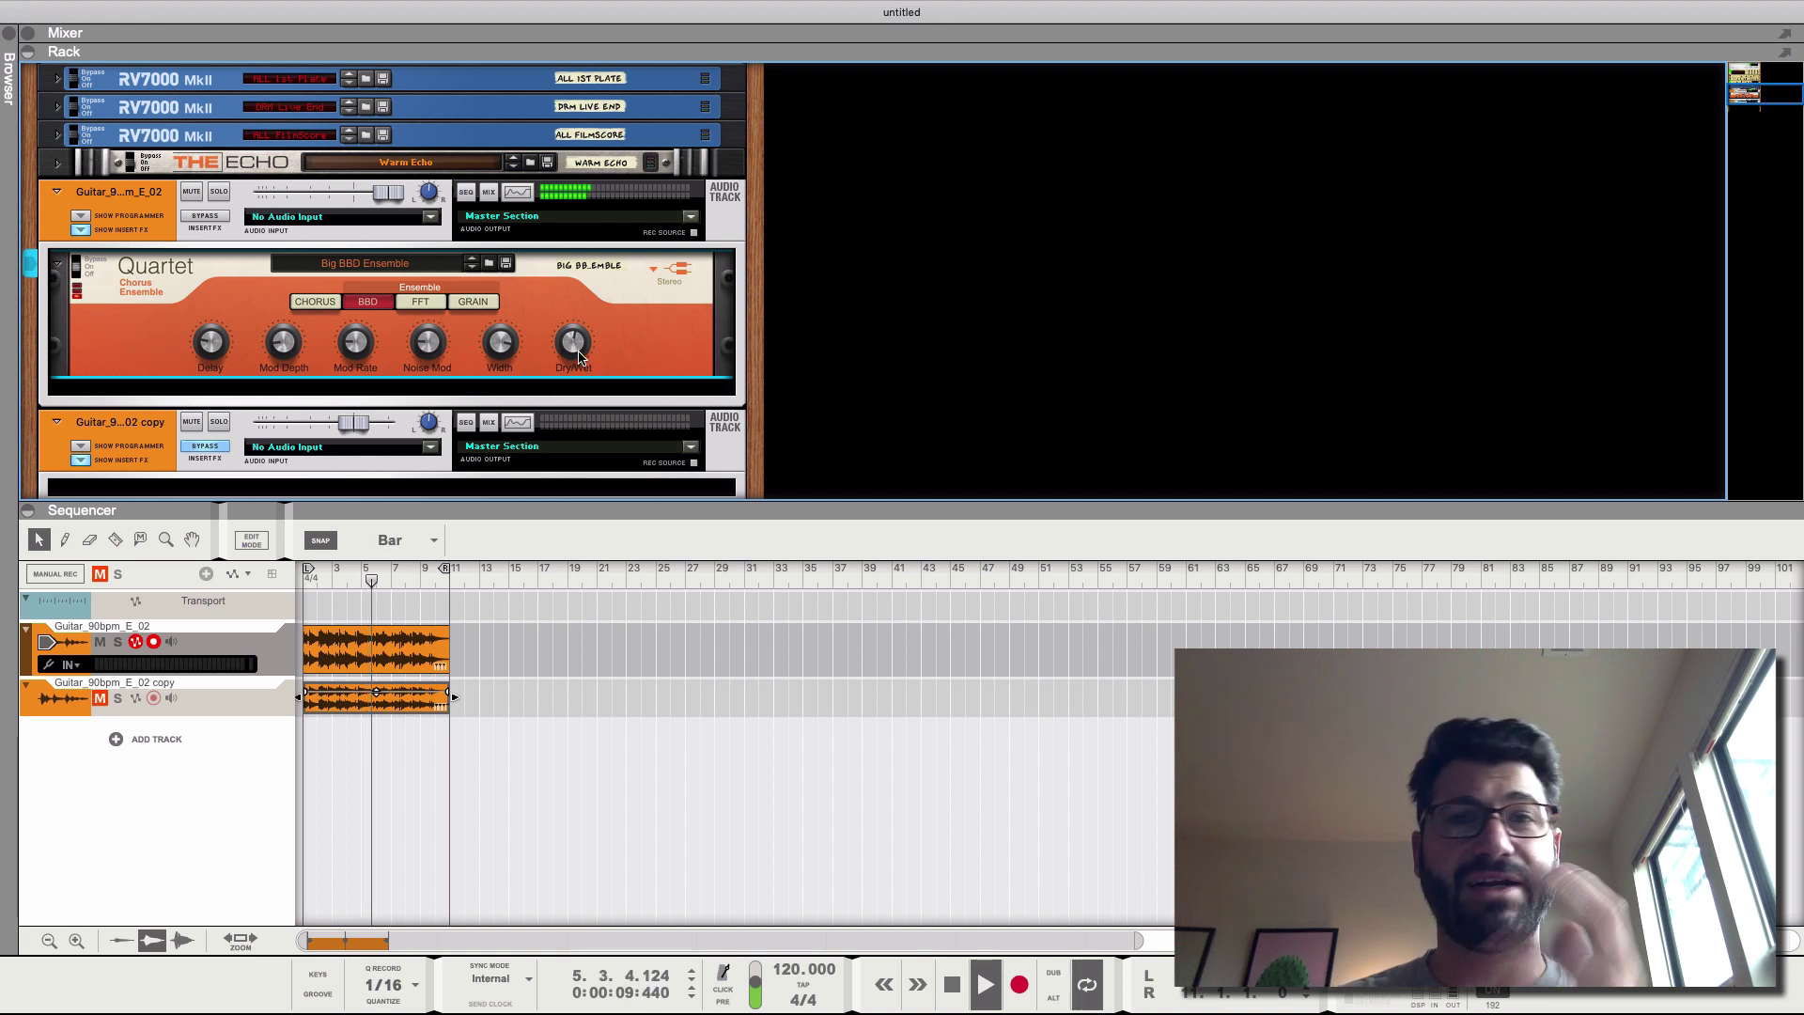
pyautogui.click(314, 302)
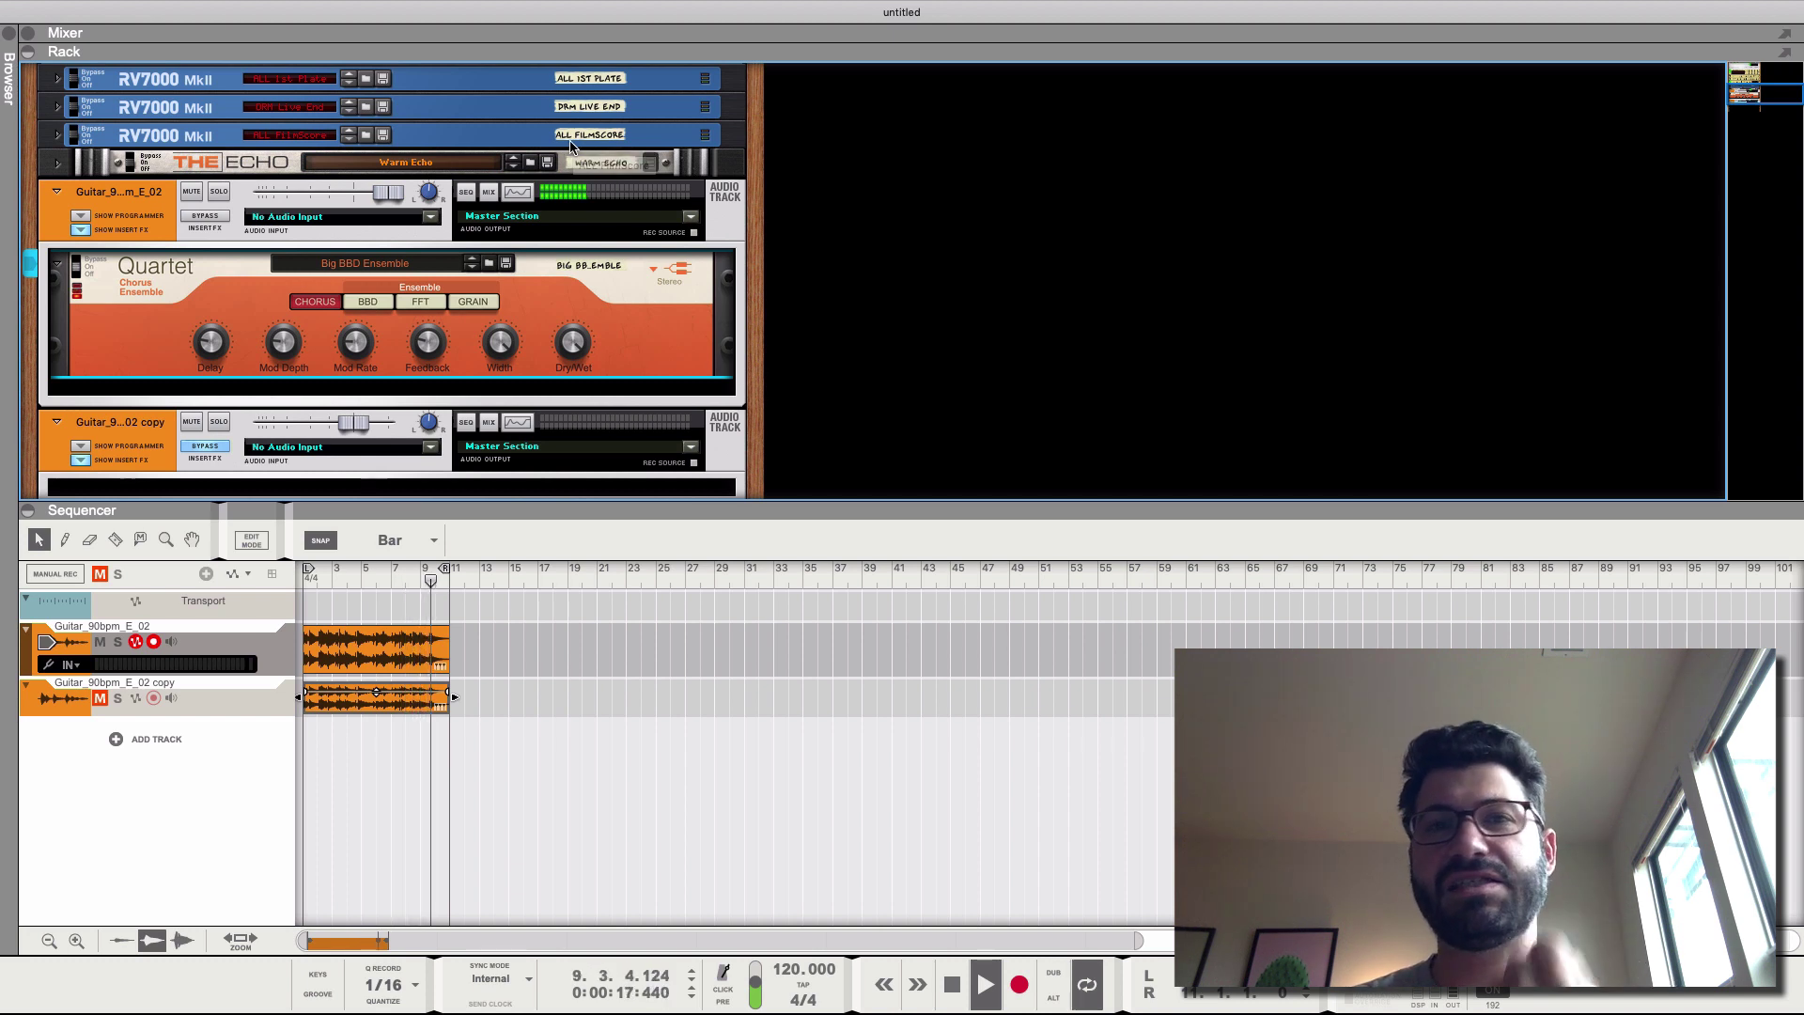
pyautogui.click(367, 301)
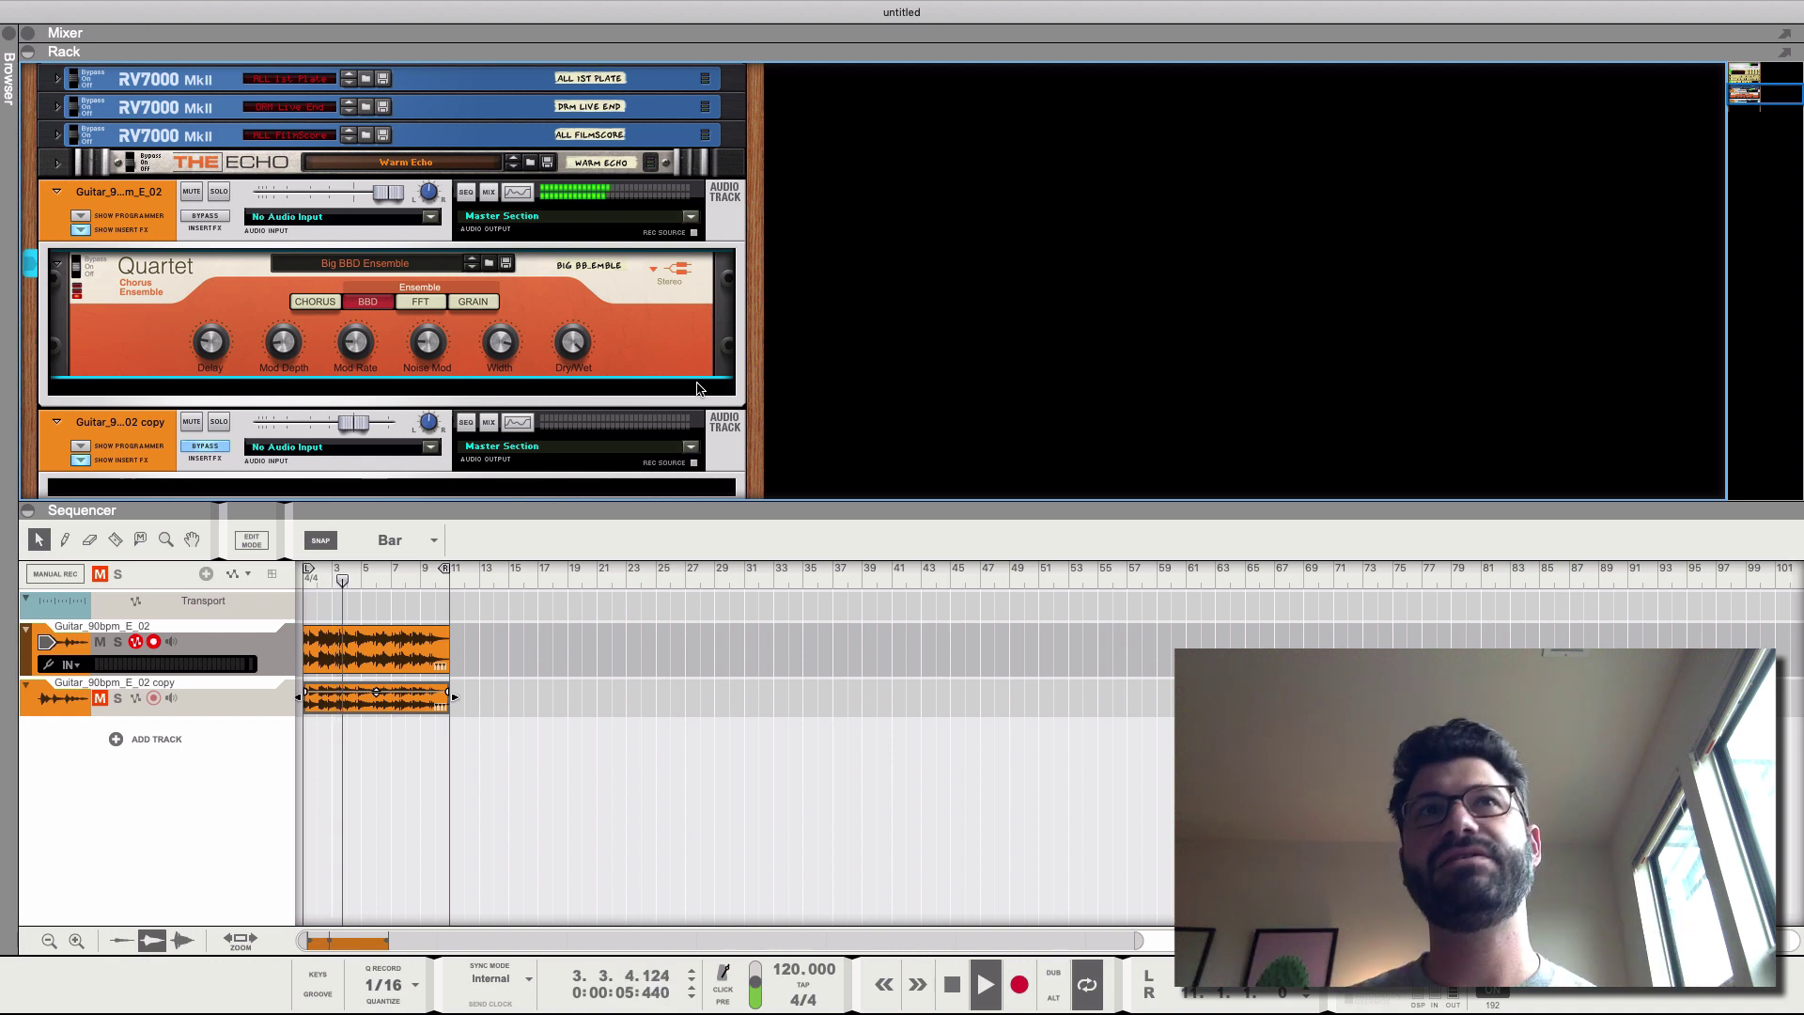
pyautogui.click(307, 303)
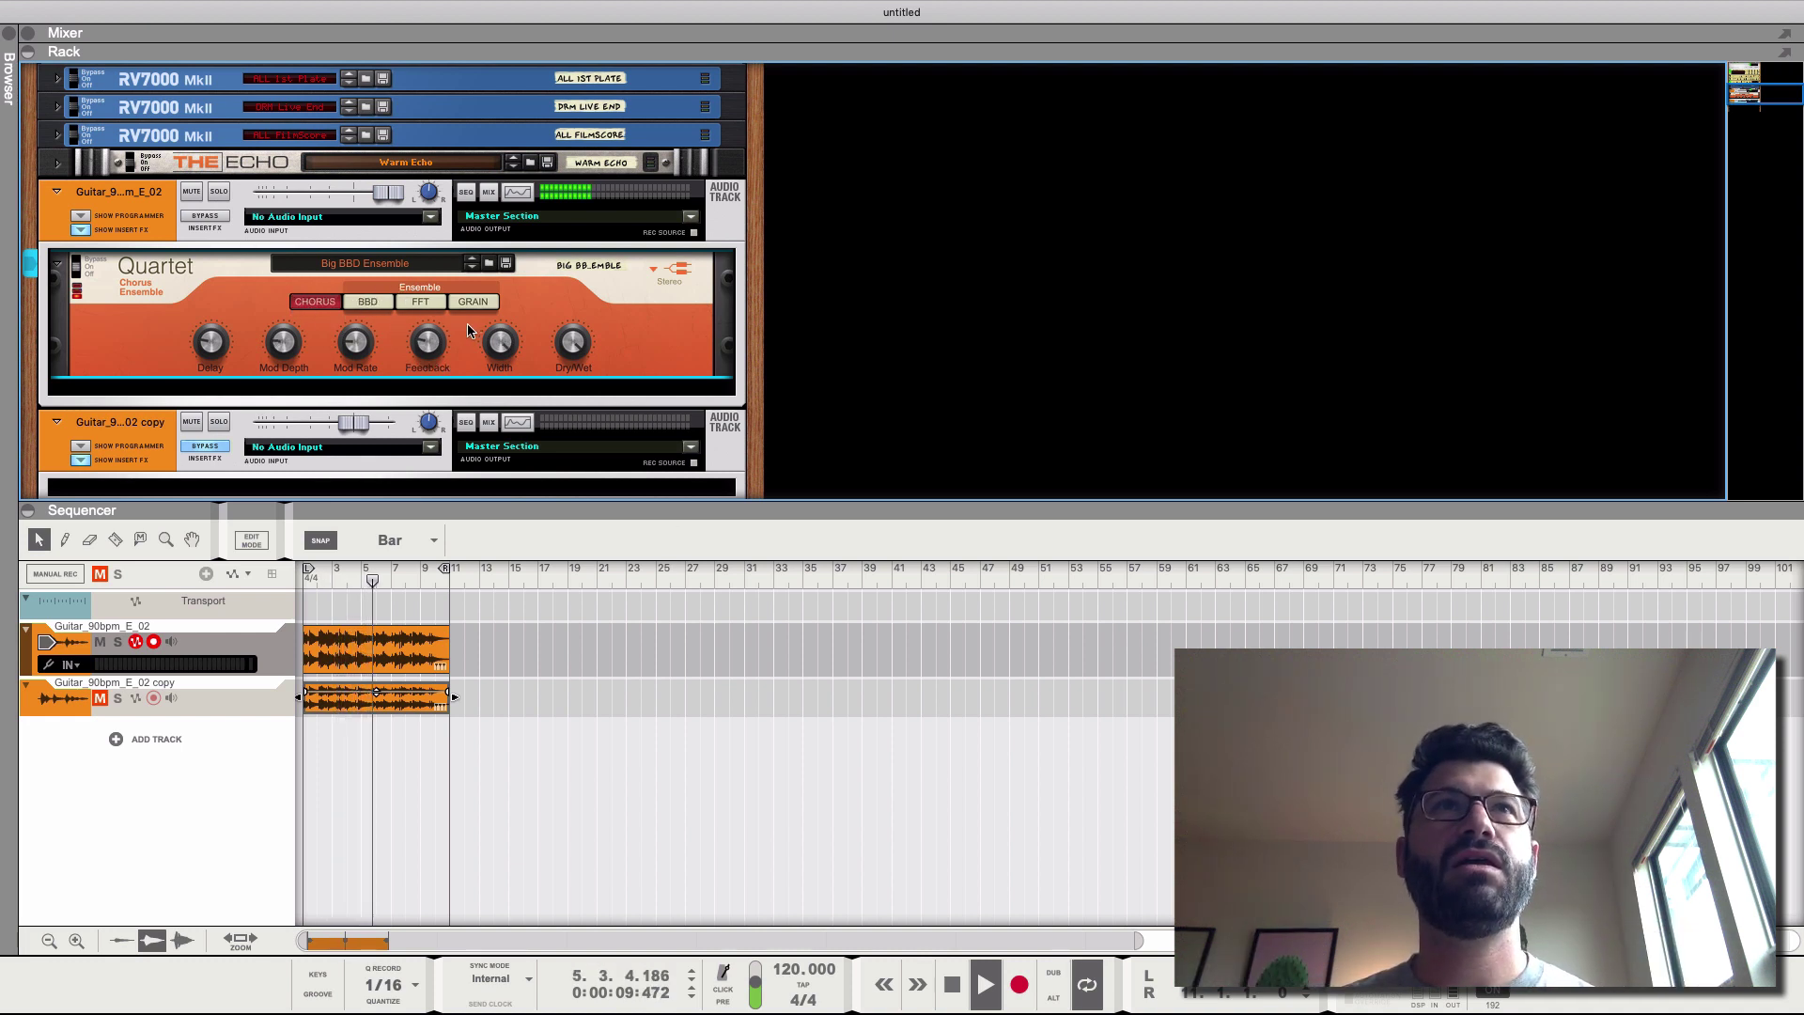
# Step: Stop playback, select FFT mode on the Quartet, and set FFT Size to 4
pyautogui.press('space')
pyautogui.click(421, 303)
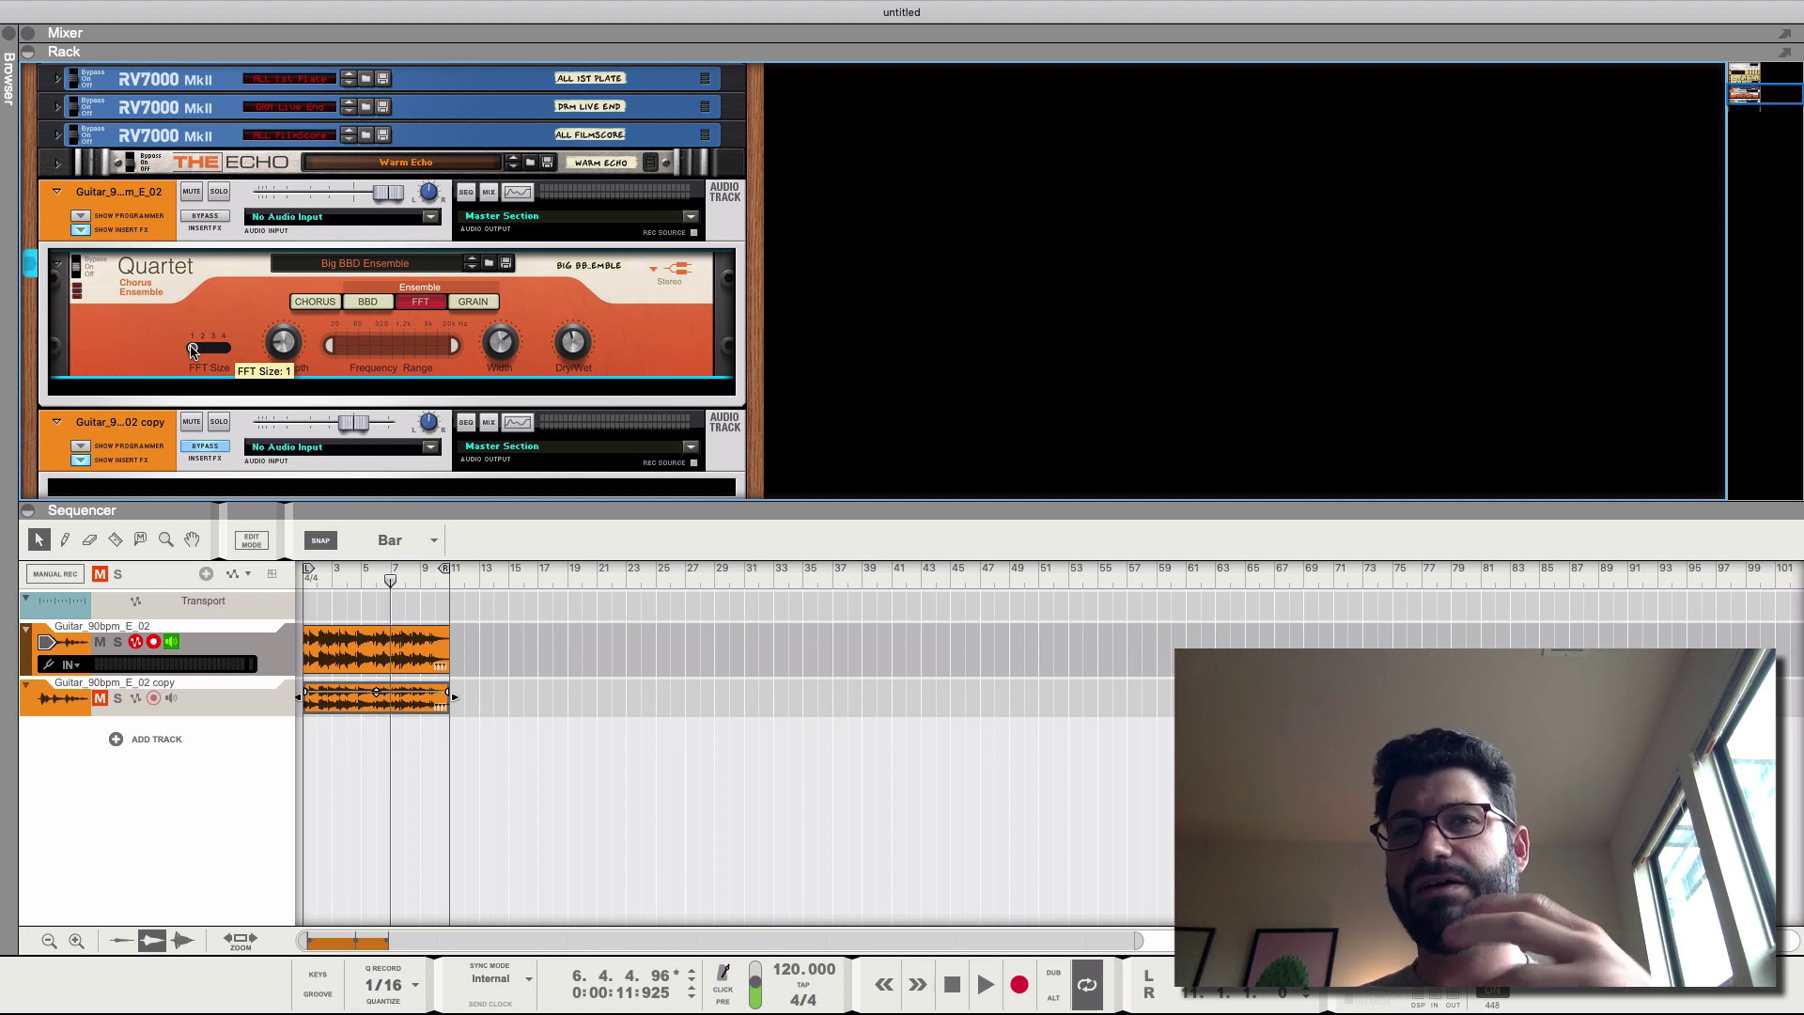
pyautogui.moveTo(192, 350); pyautogui.dragTo(228, 355)
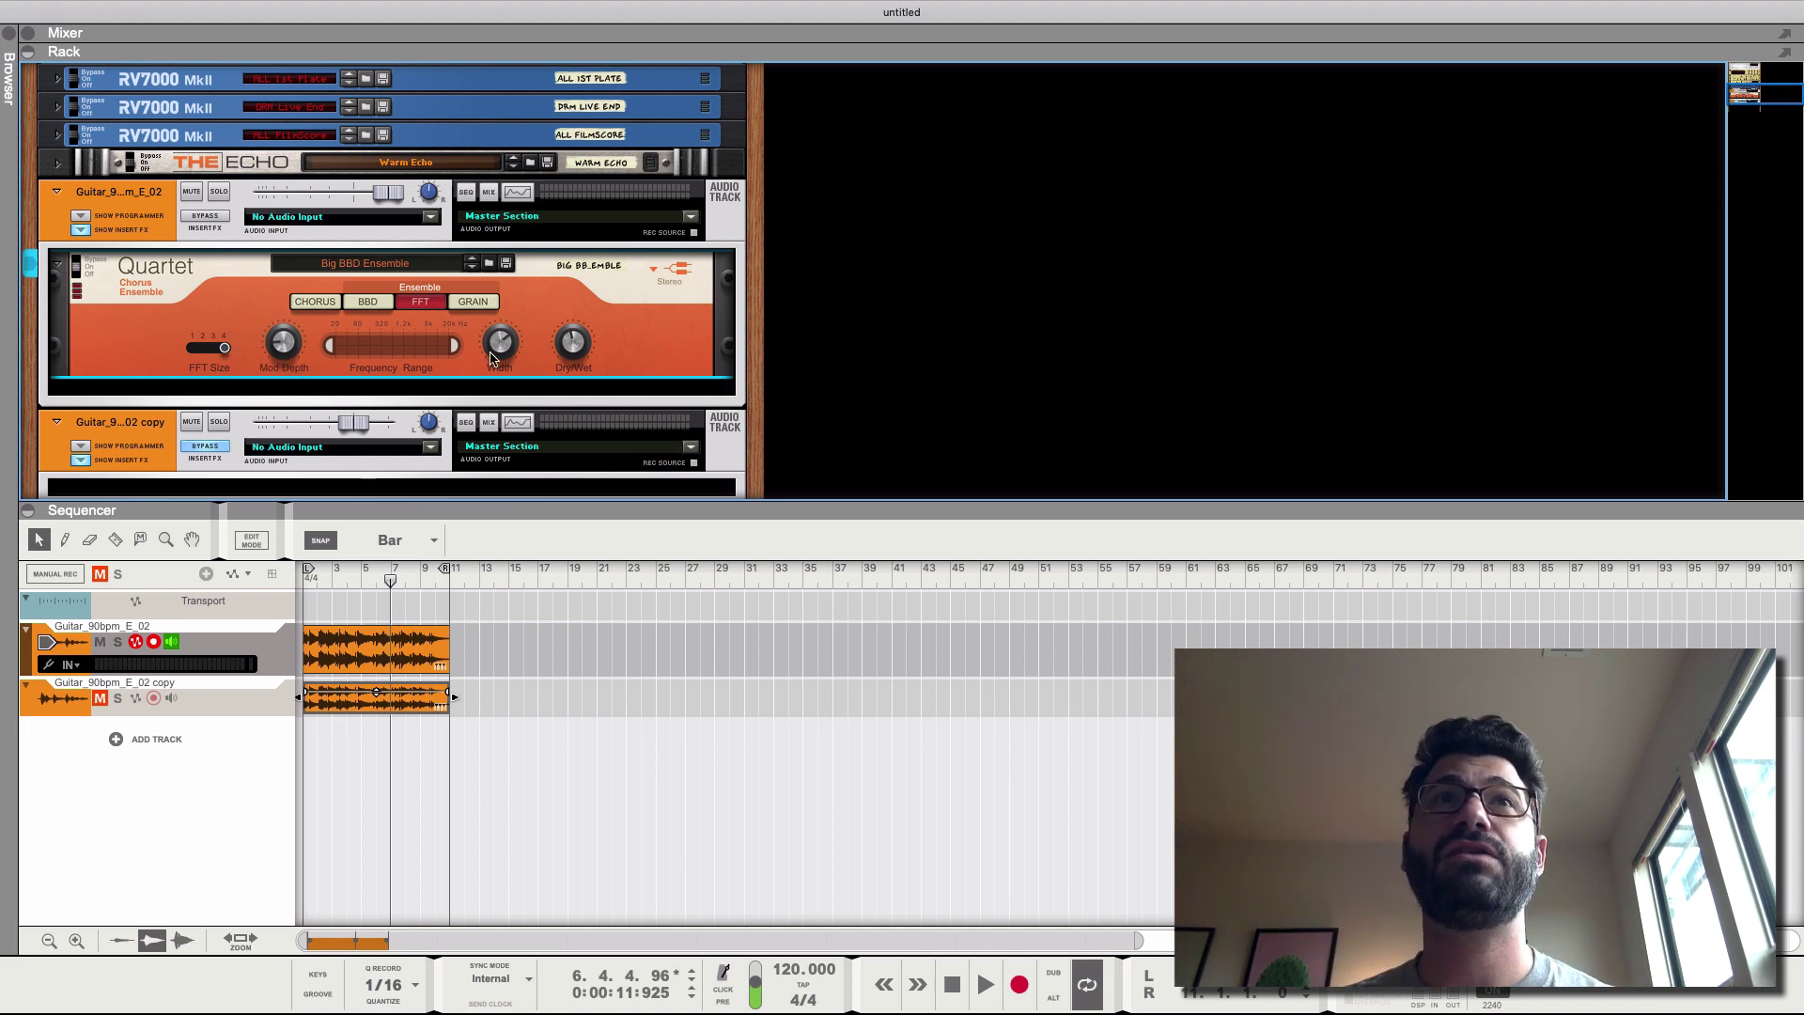
# Step: Play through FFT mode, try frequency range and FFT Size, and set Dry/Wet to 42.2%
pyautogui.press('space')
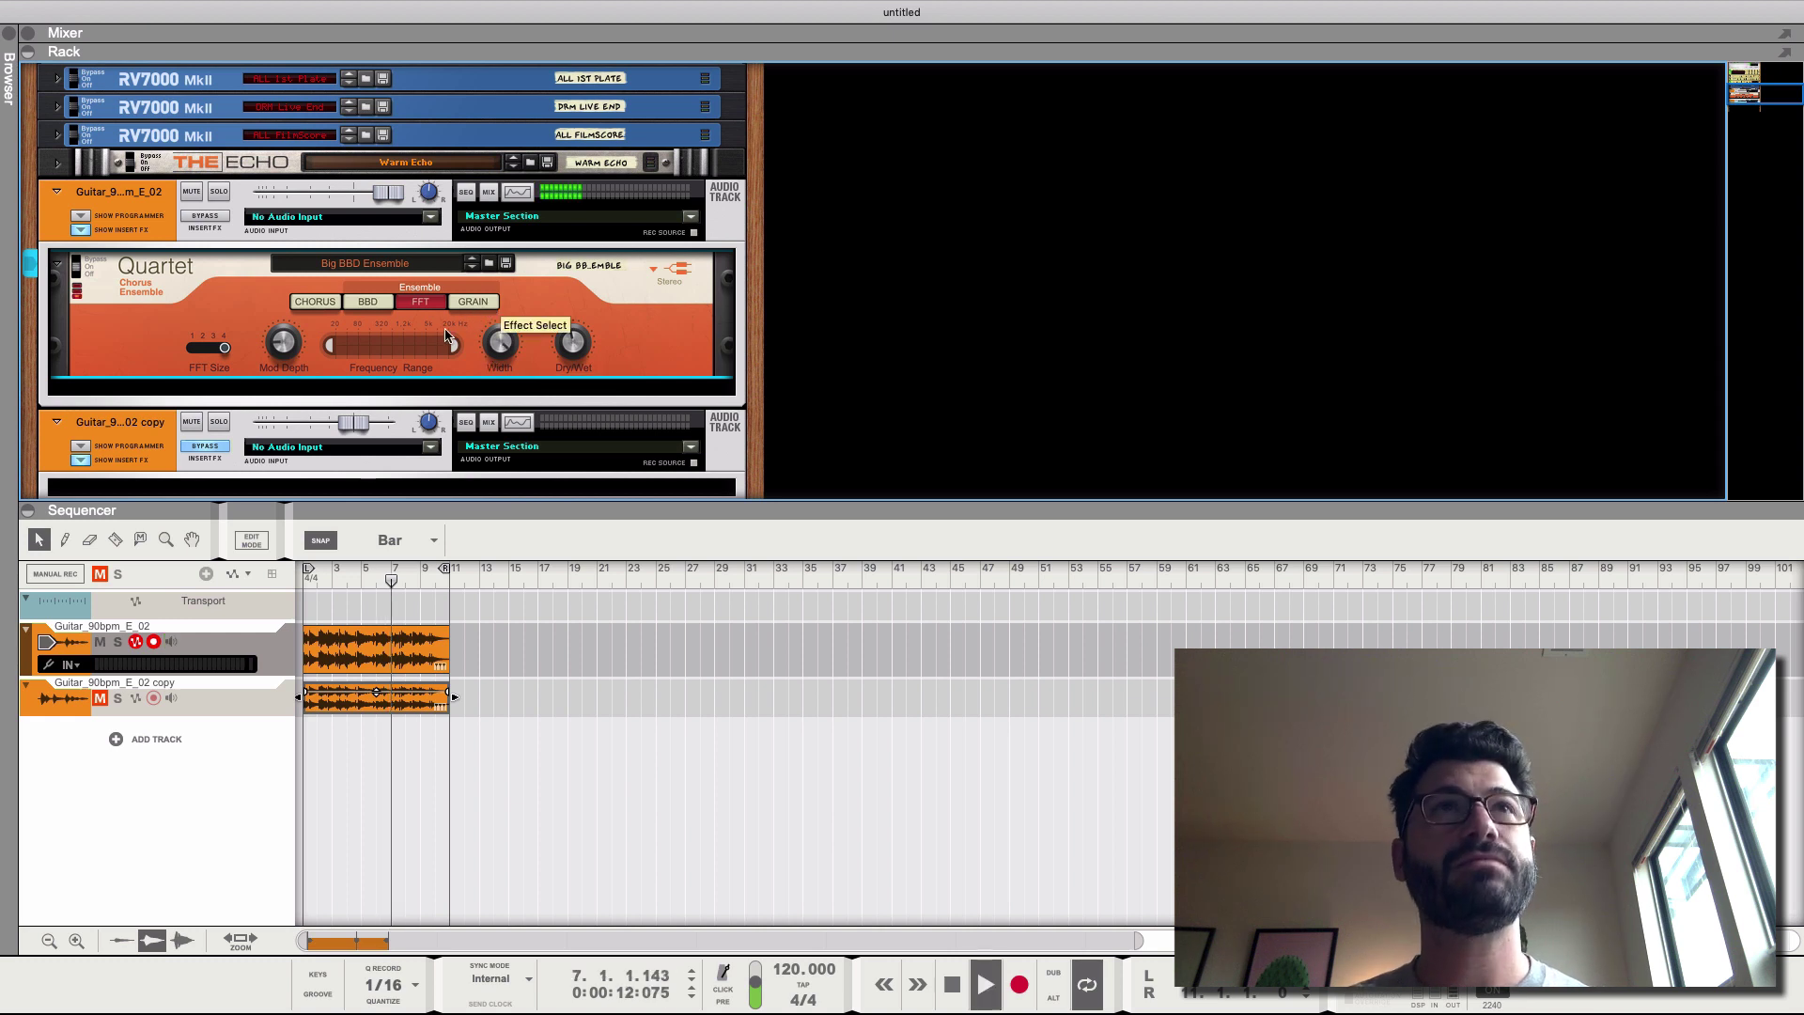
pyautogui.moveTo(326, 347); pyautogui.dragTo(400, 352)
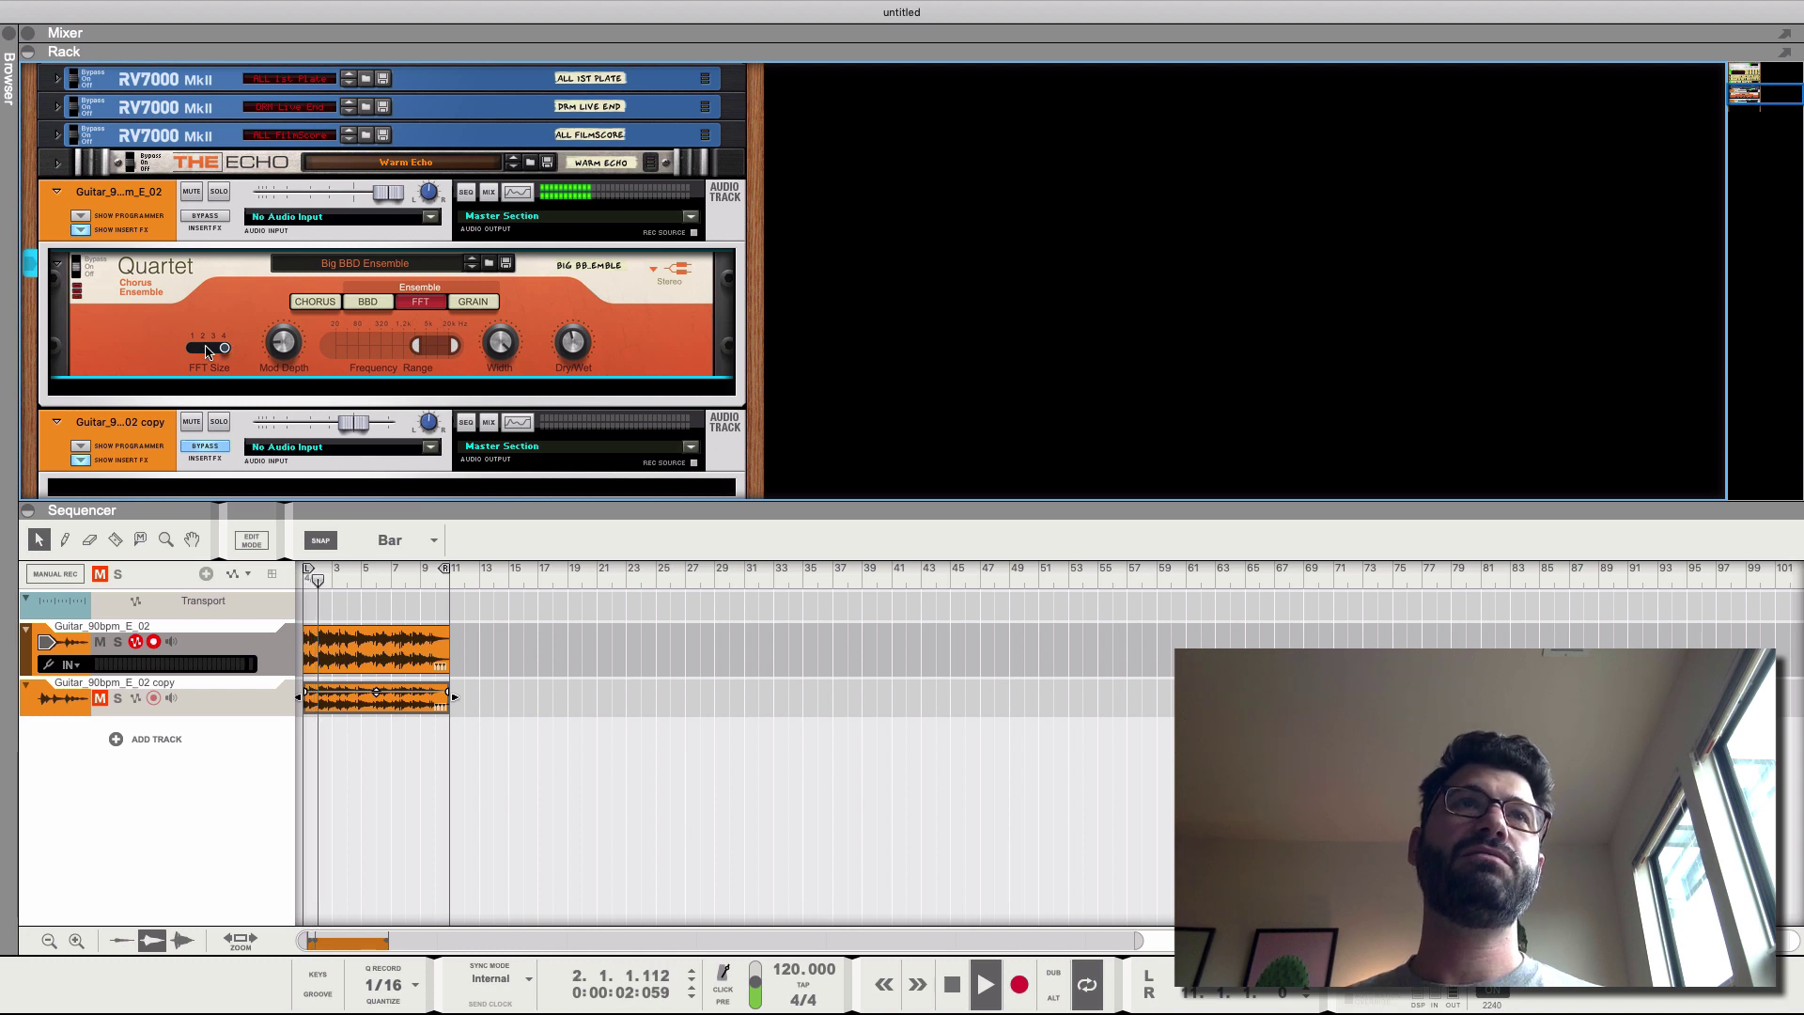
pyautogui.moveTo(225, 348); pyautogui.dragTo(122, 355)
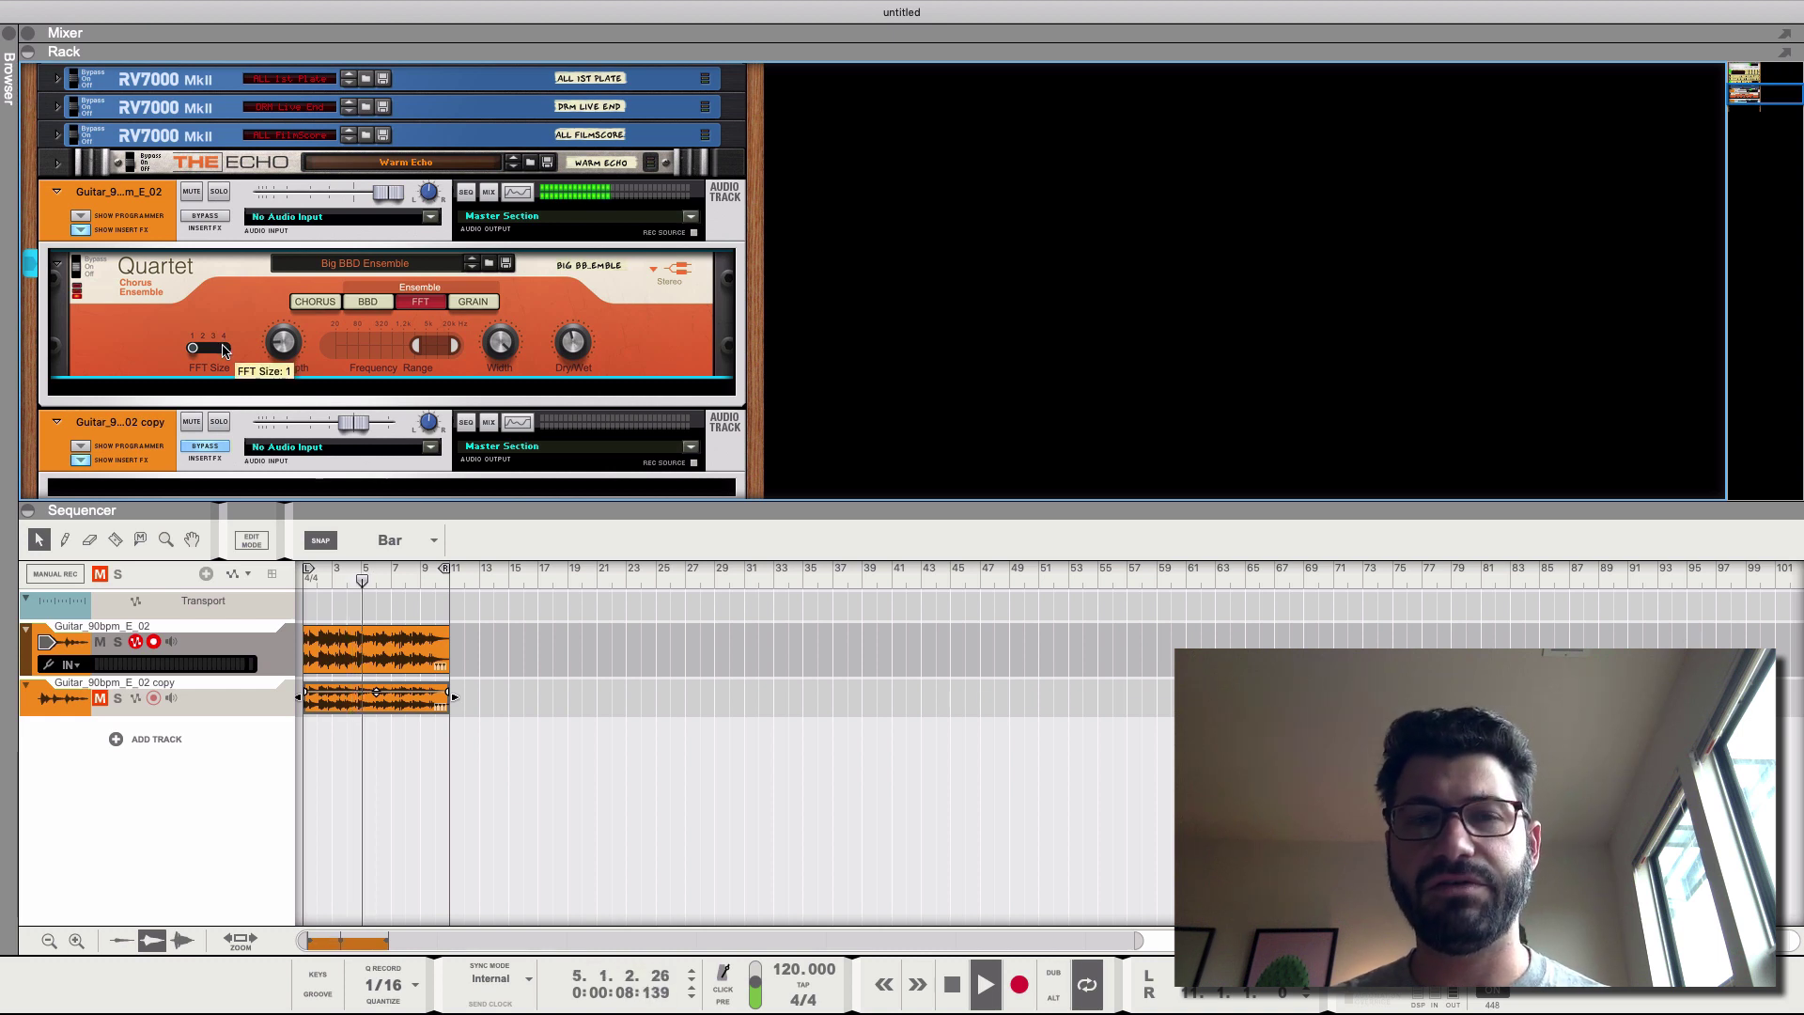
pyautogui.click(226, 349)
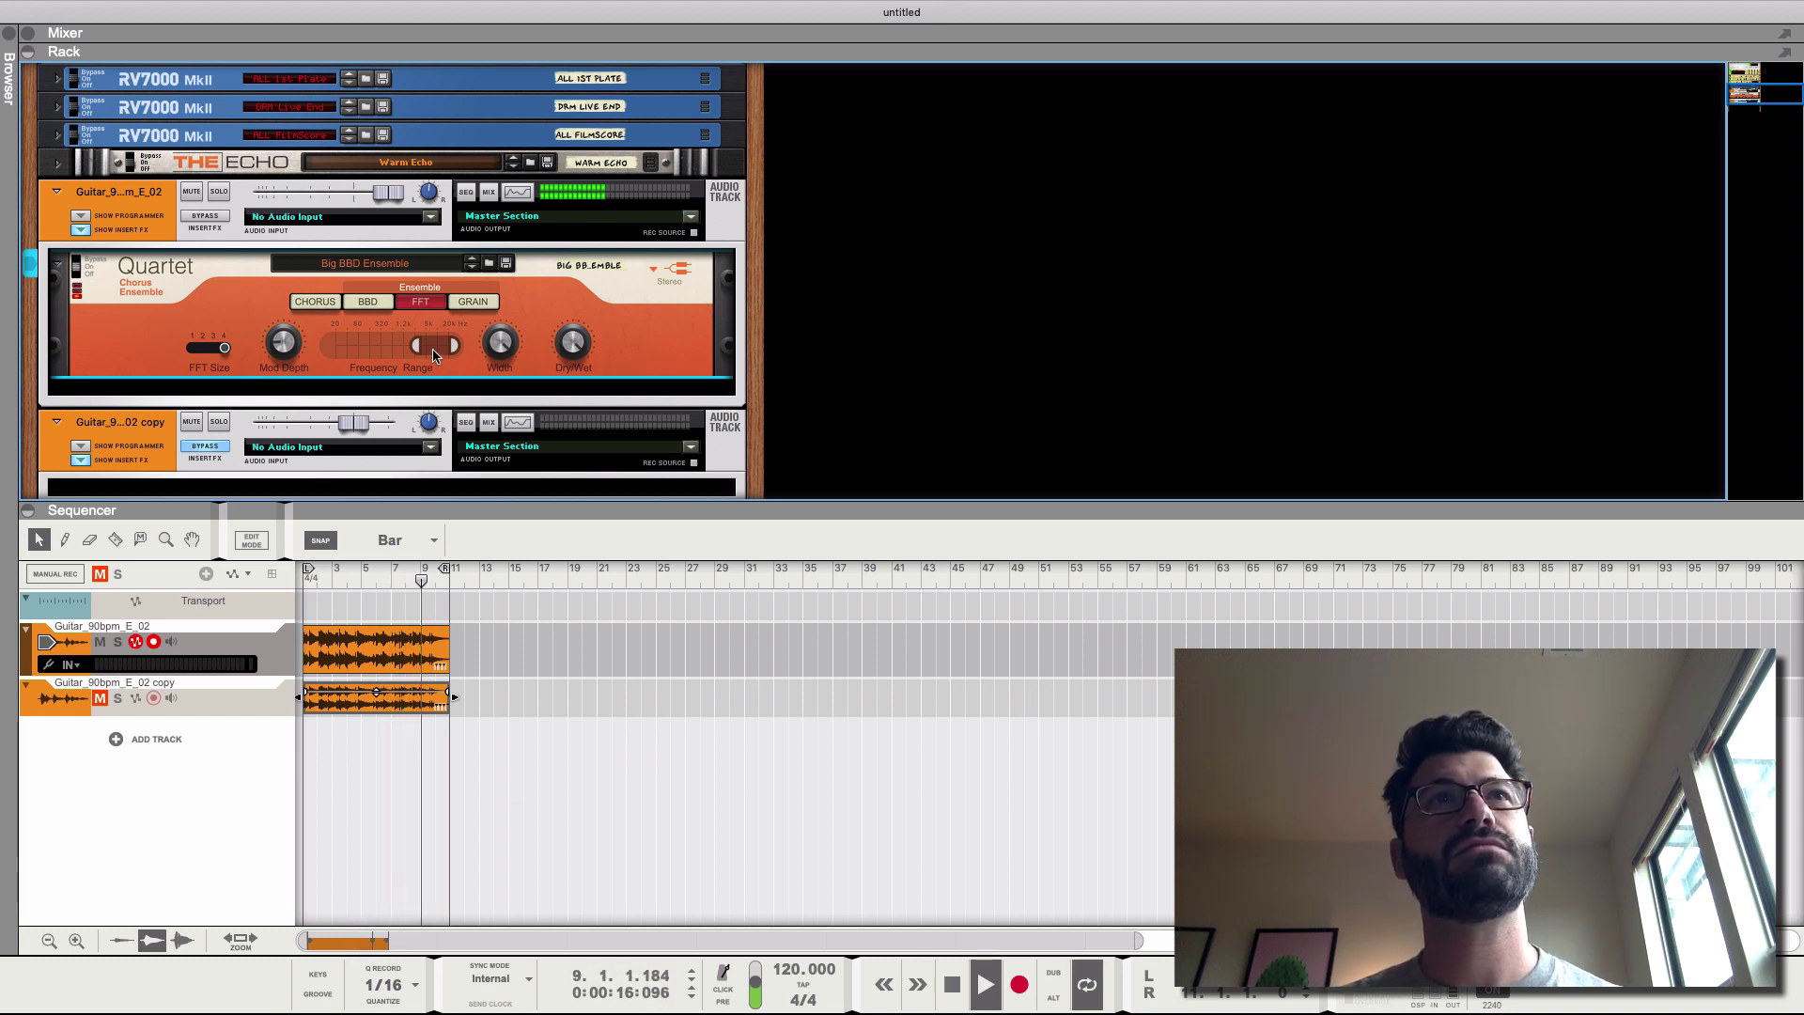
pyautogui.moveTo(435, 355); pyautogui.dragTo(376, 360)
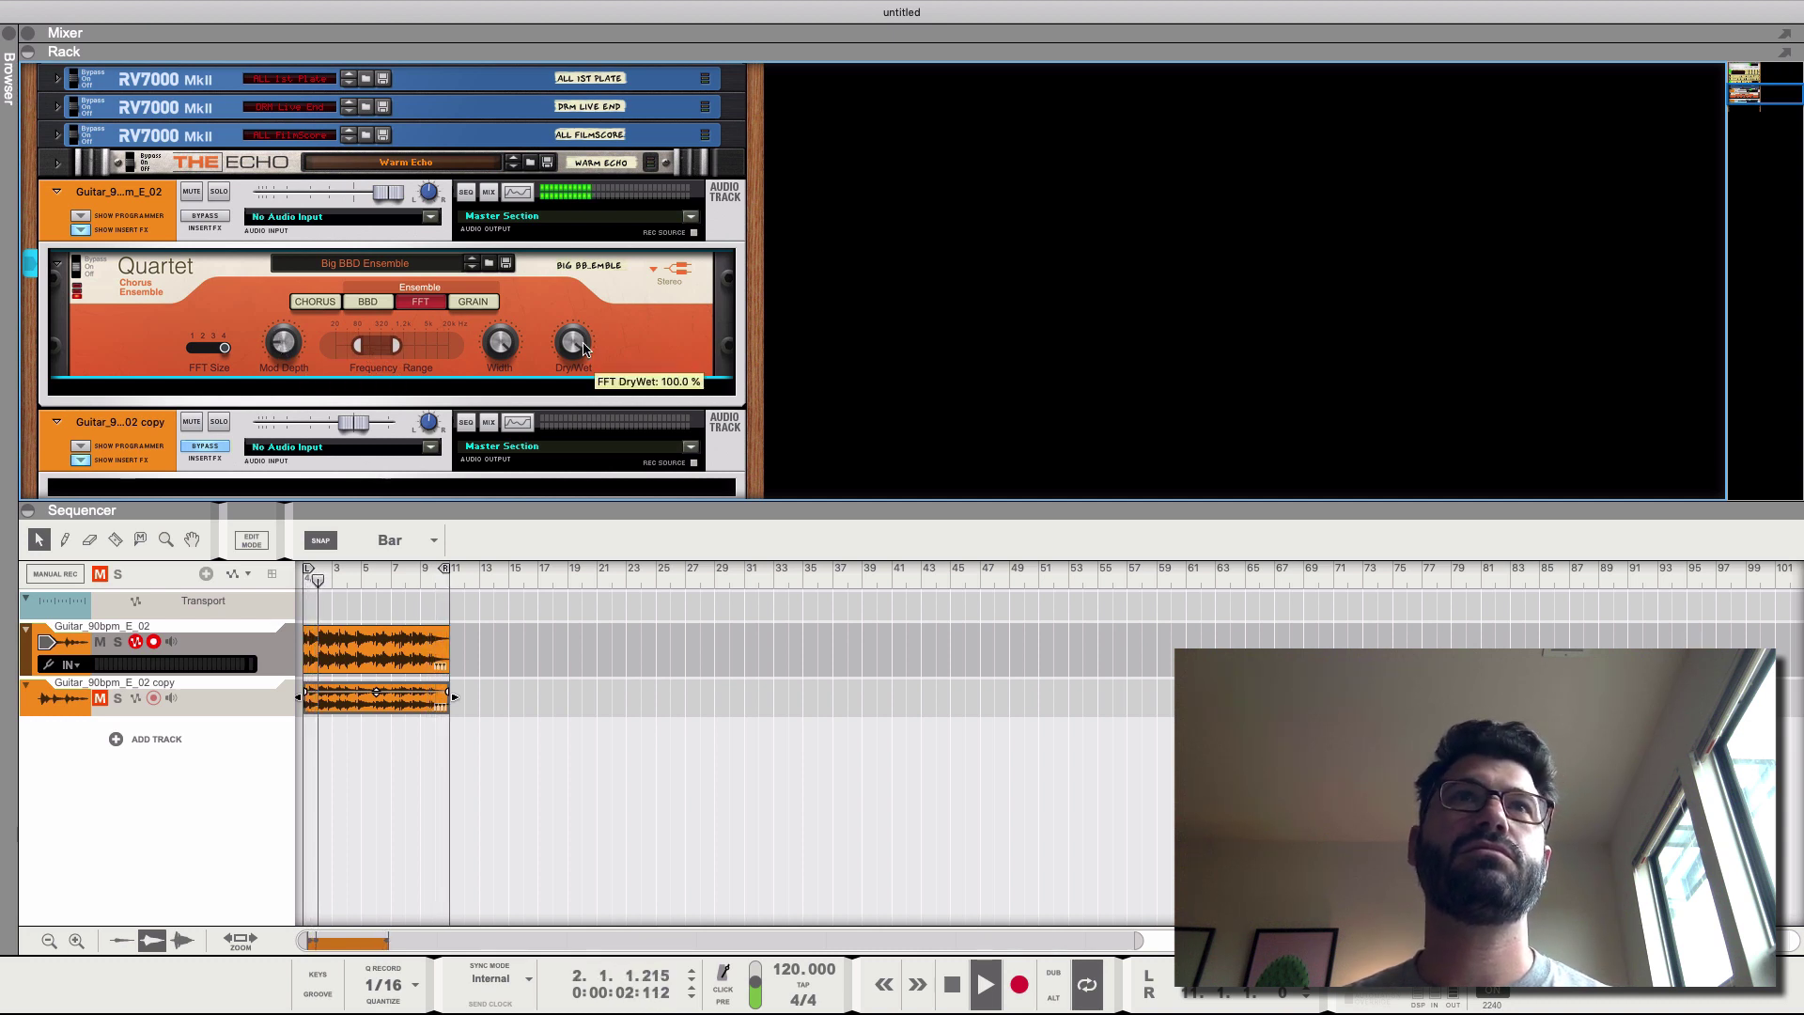
pyautogui.moveTo(583, 350); pyautogui.dragTo(583, 414)
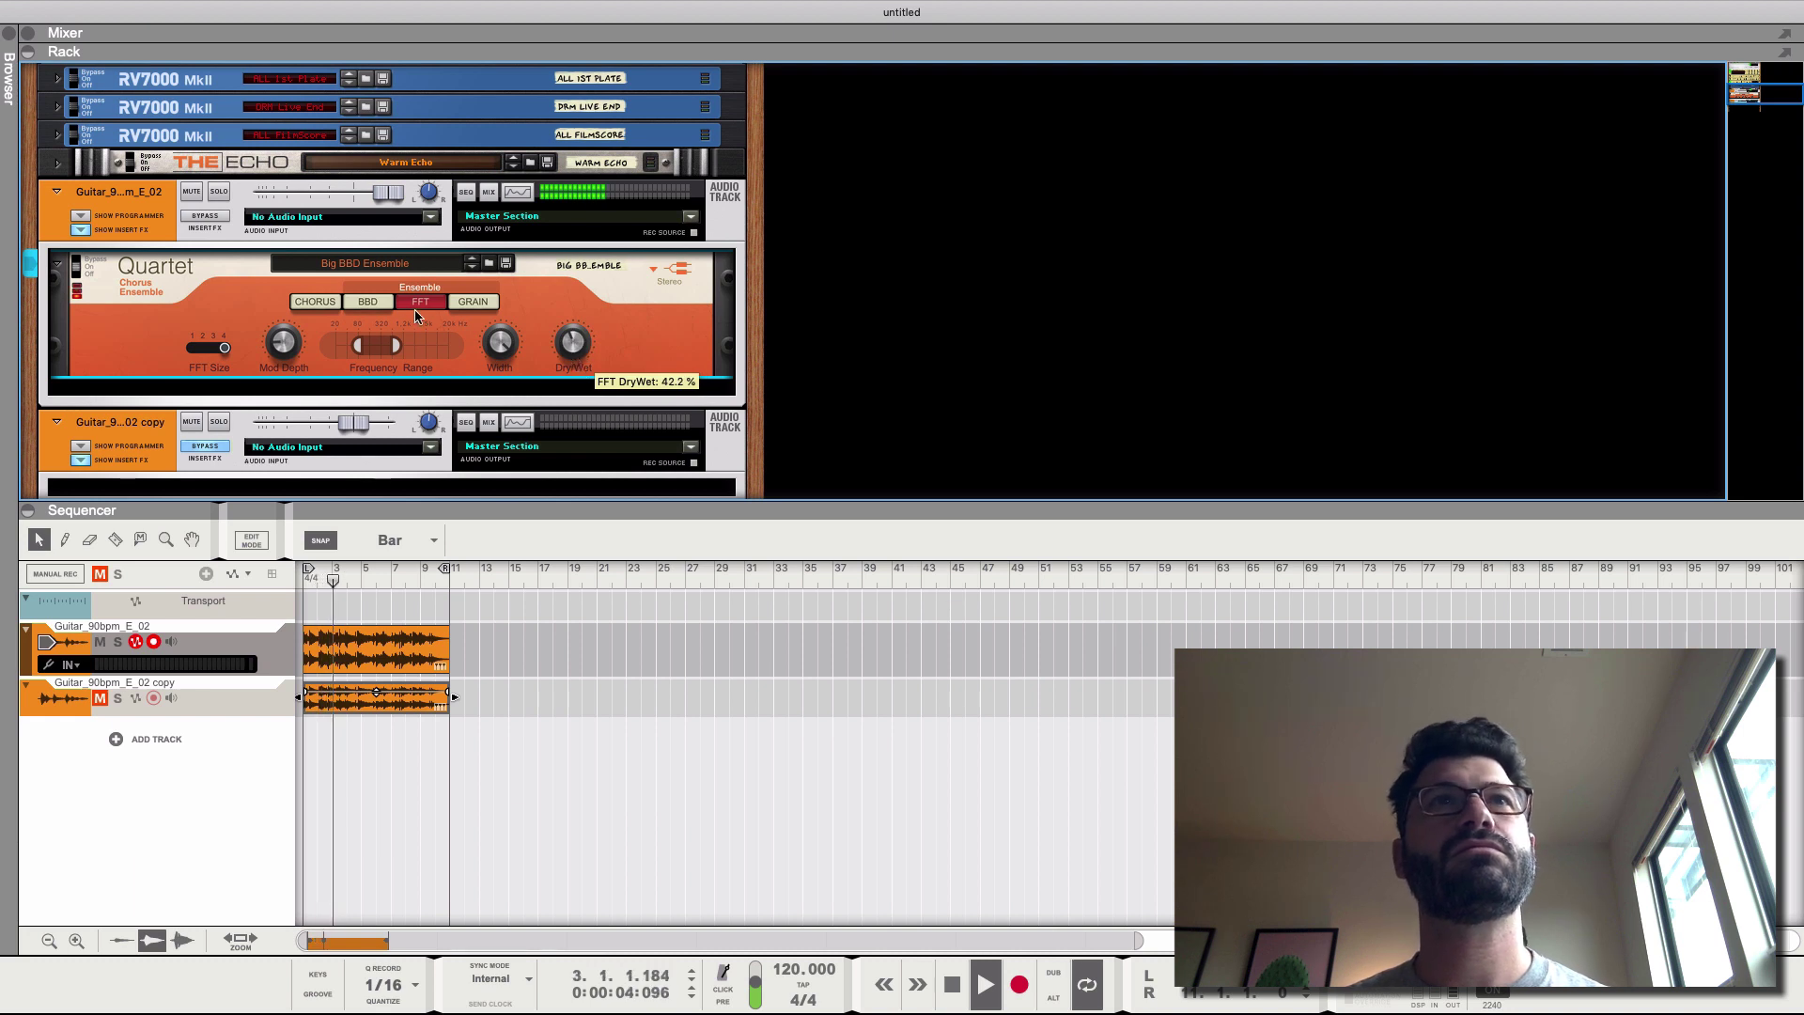
# Step: Audition the Quartet's BBD and Chorus modes, then switch to FFT and widen its frequency range upward
pyautogui.click(367, 302)
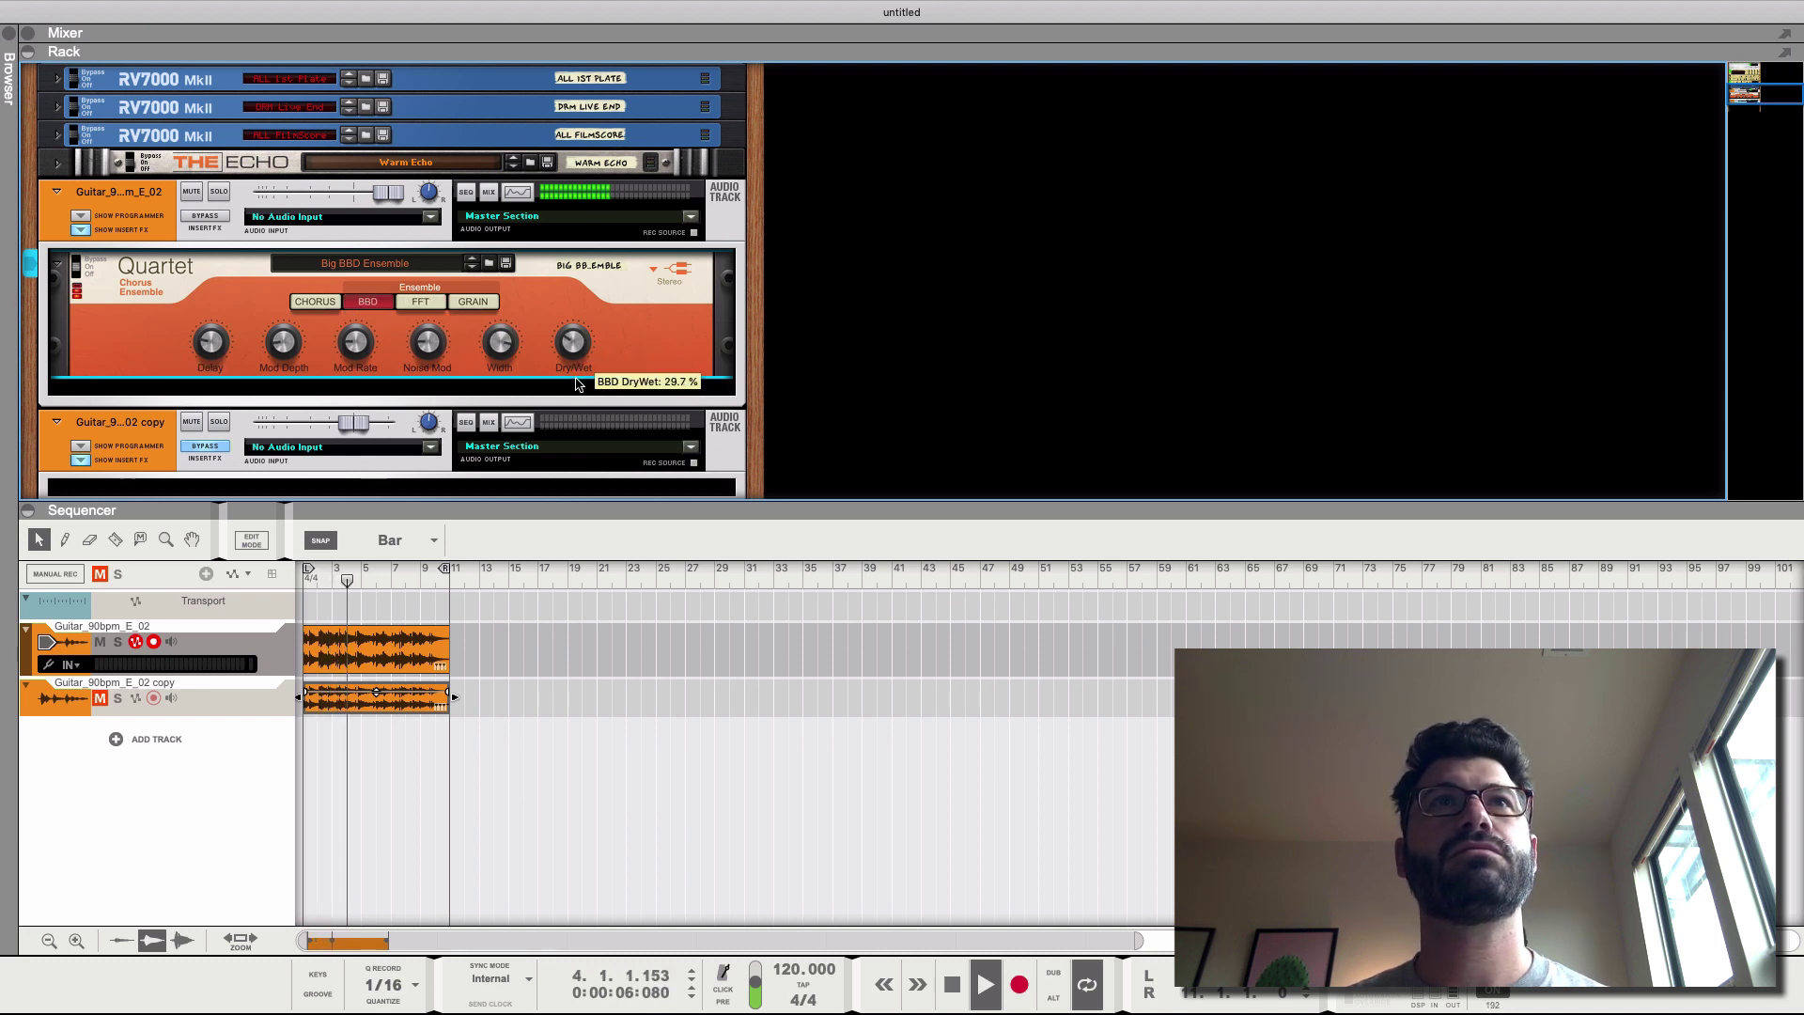
pyautogui.click(315, 301)
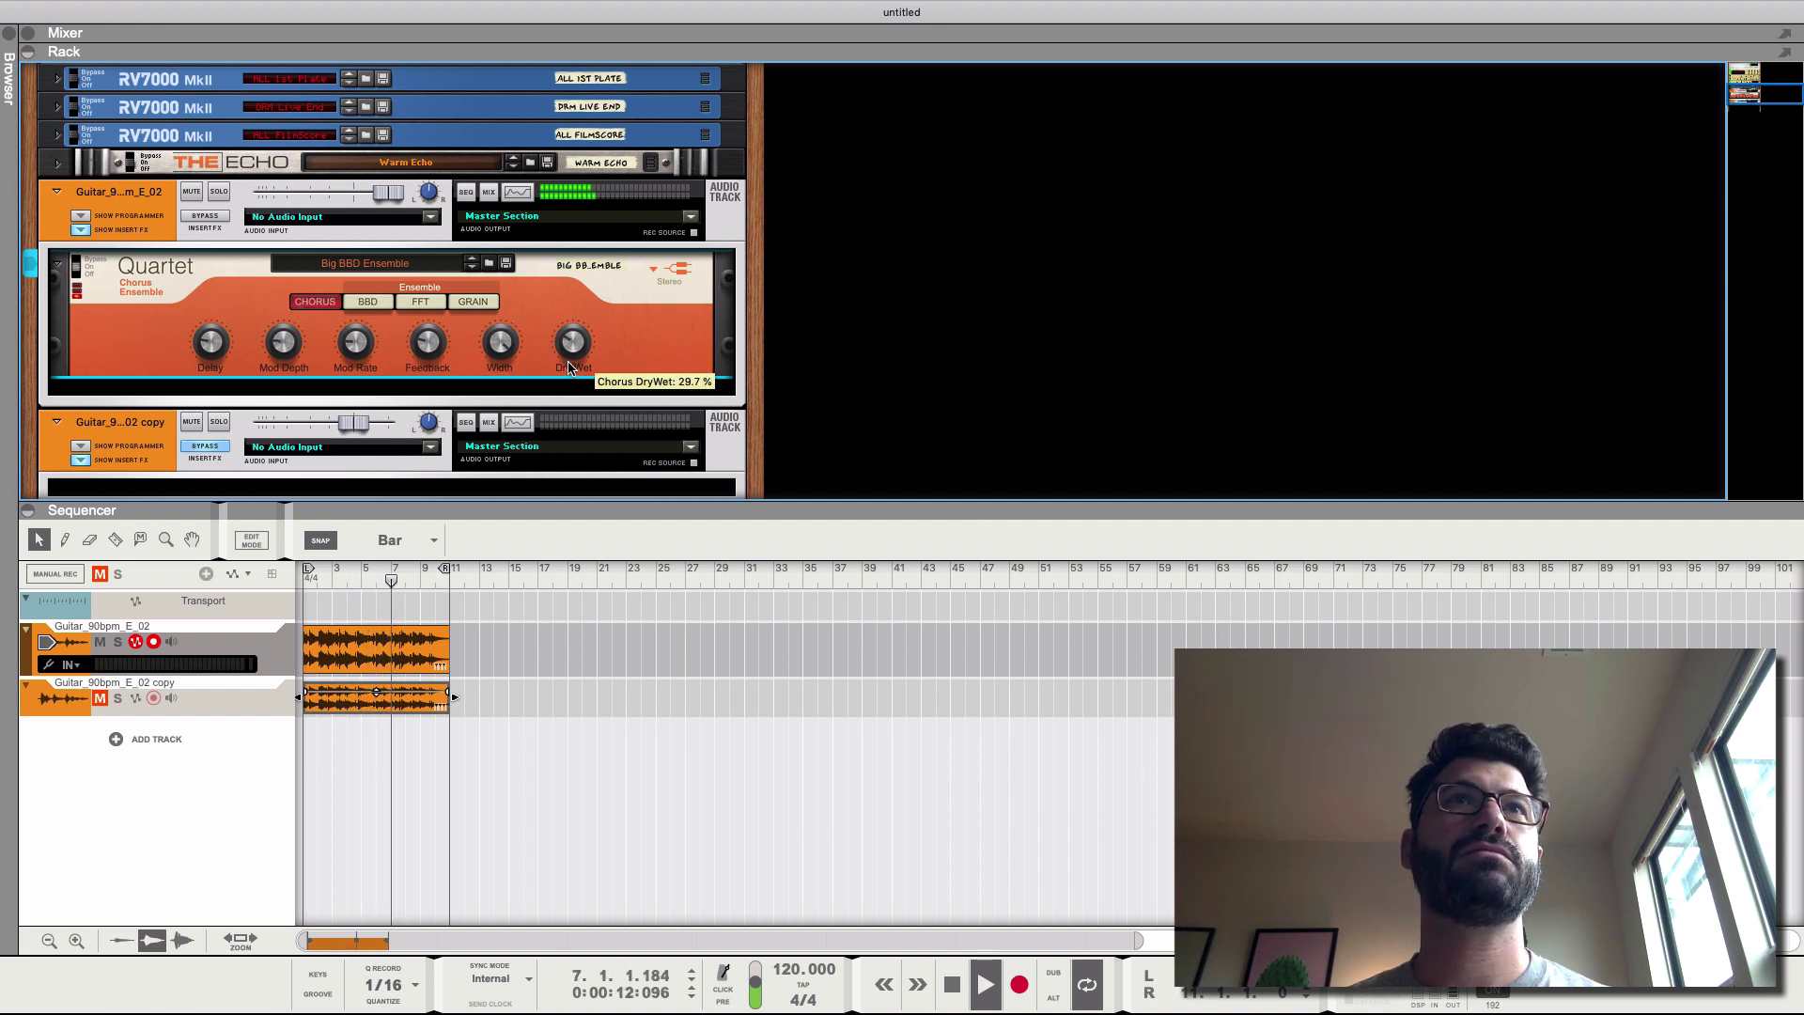
pyautogui.click(368, 301)
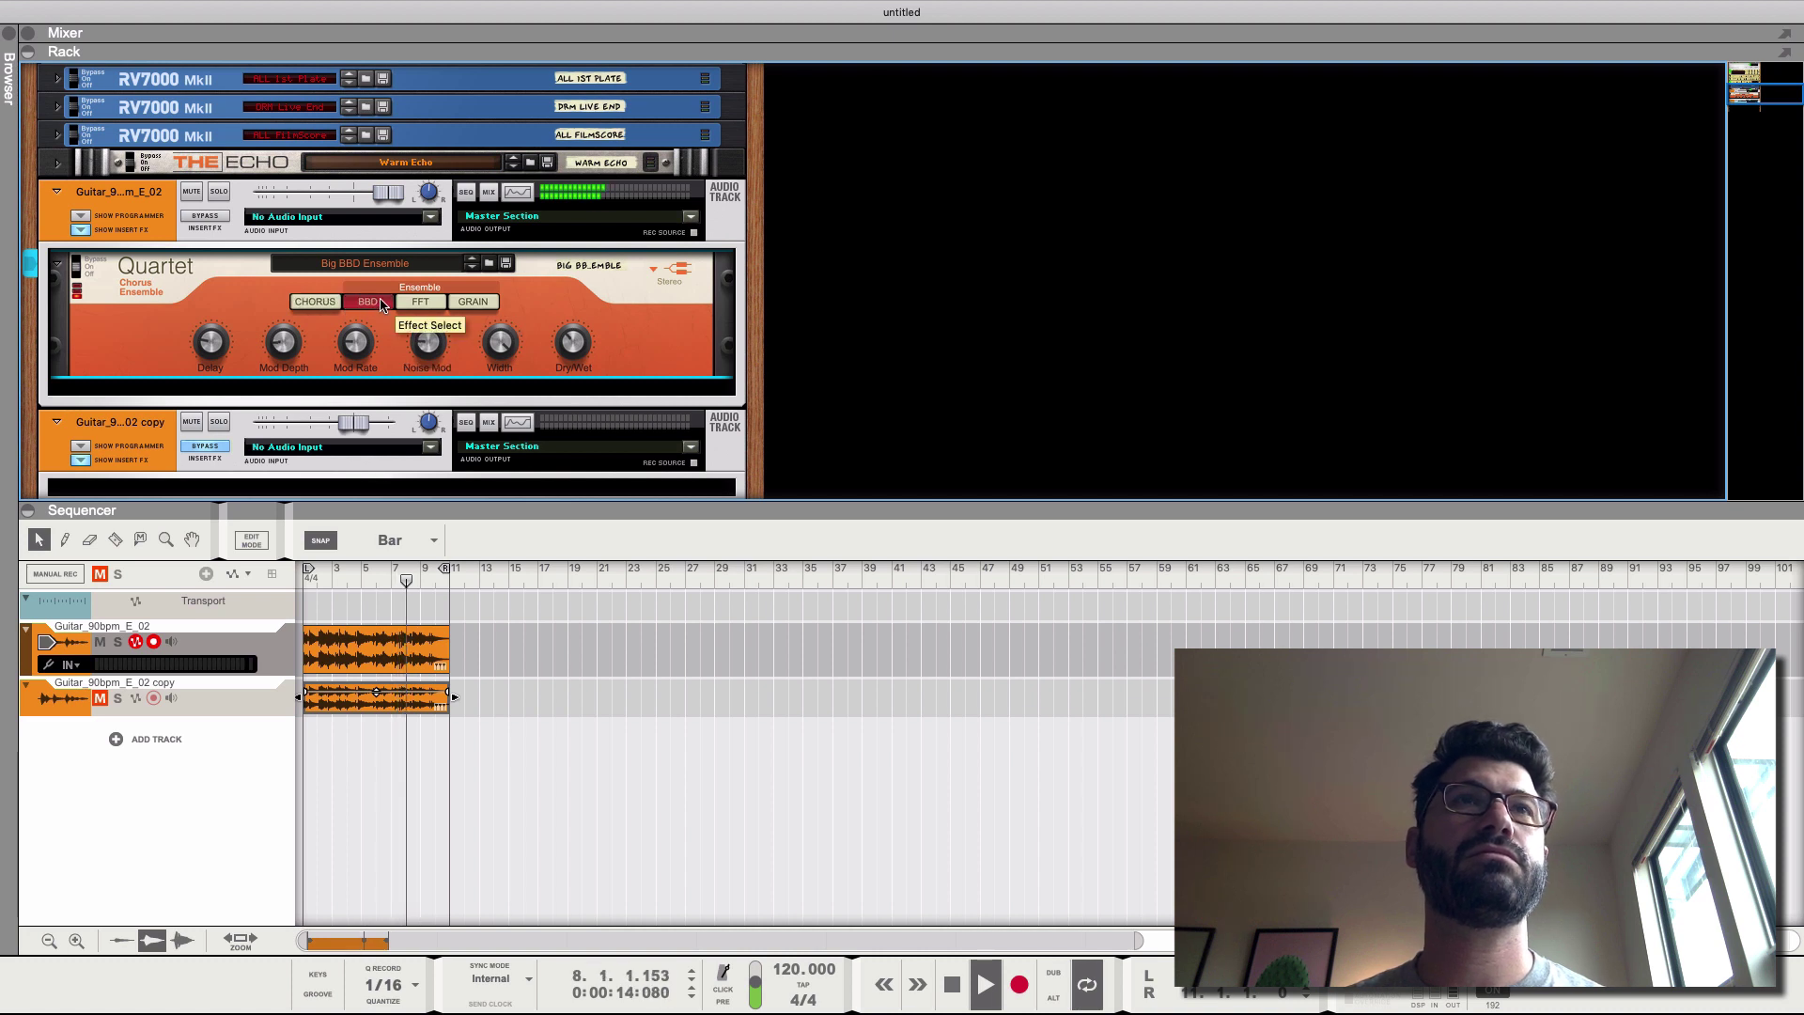
pyautogui.click(420, 303)
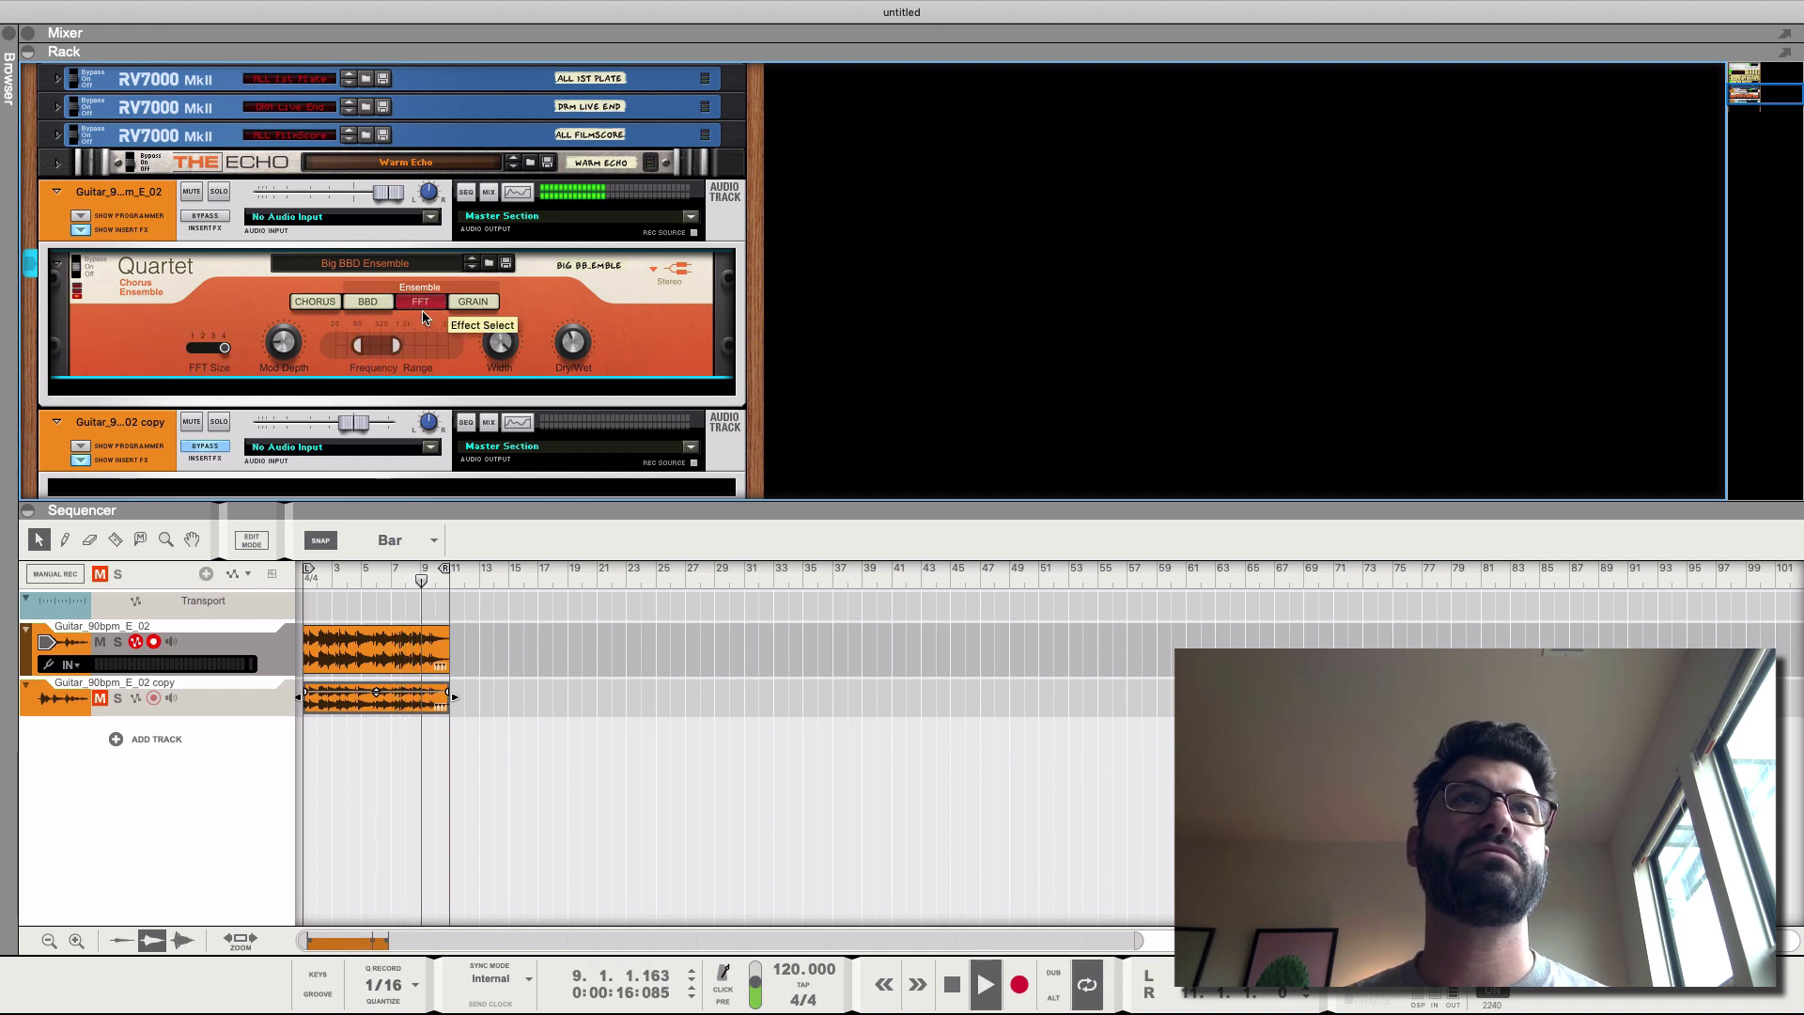
pyautogui.moveTo(398, 348); pyautogui.dragTo(418, 353)
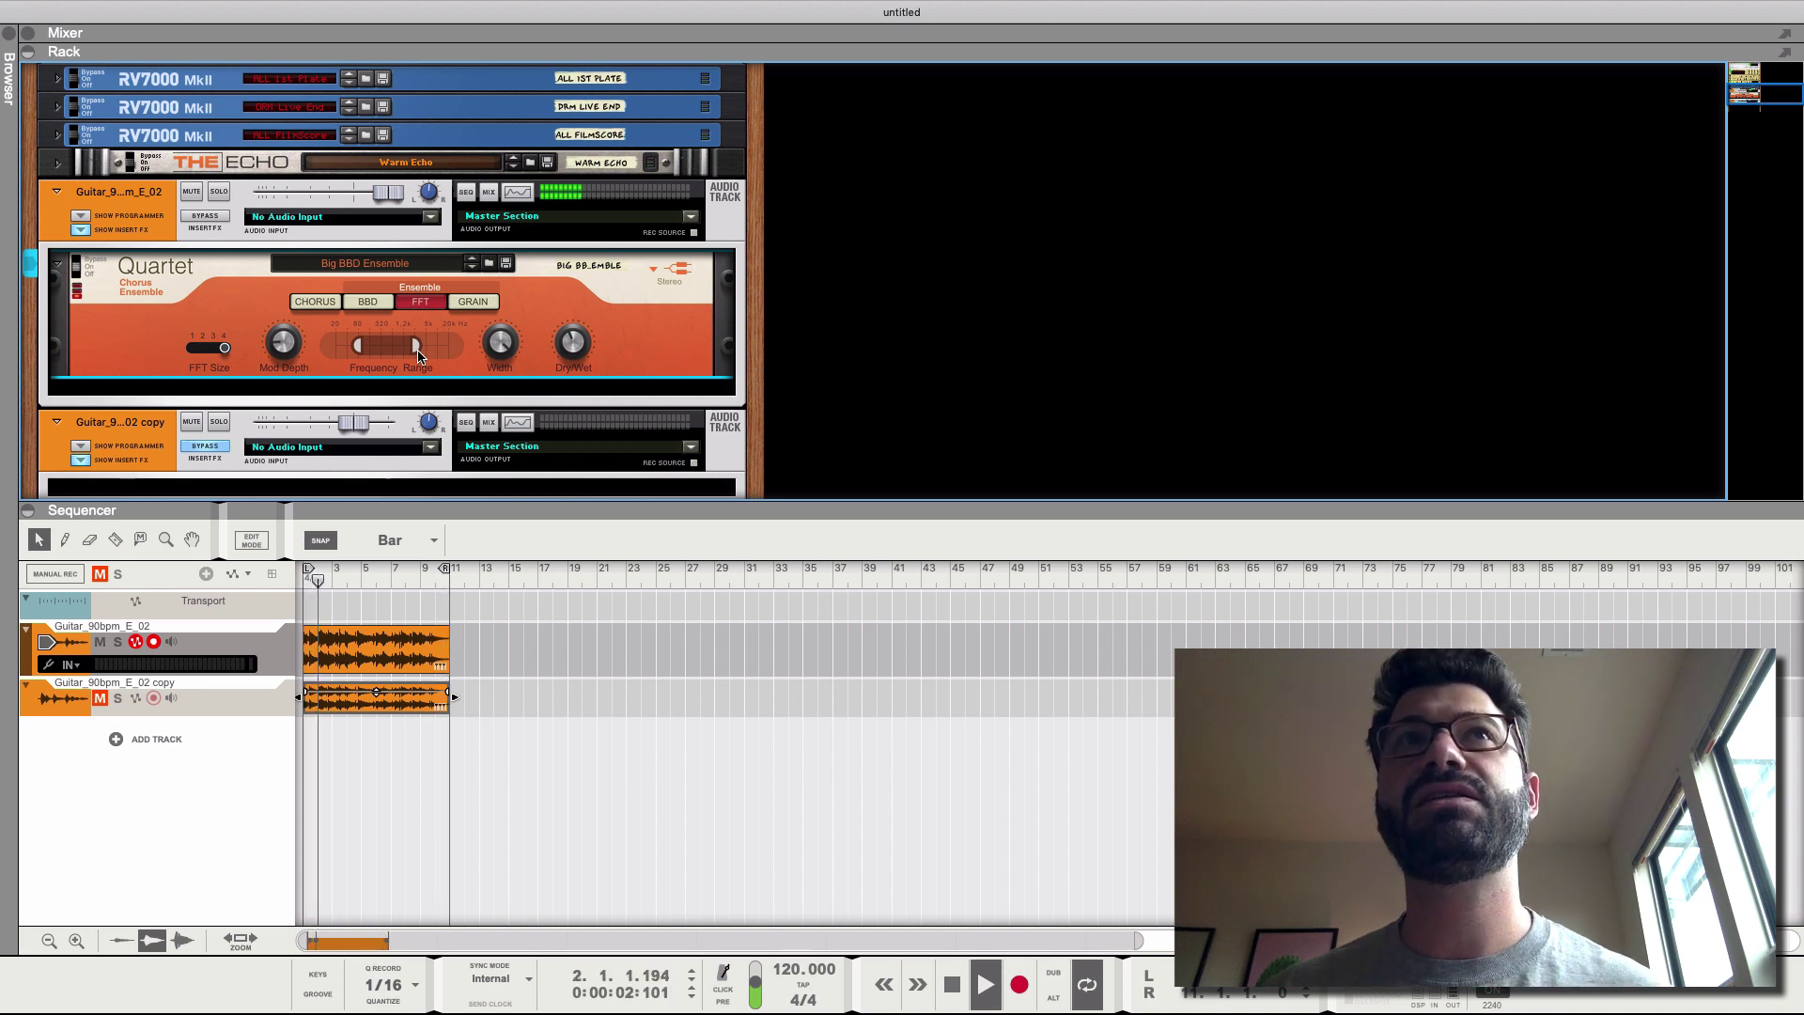
# Step: Switch the Quartet to Grain mode, stop playback, and raise grain size to 78%
pyautogui.click(473, 302)
pyautogui.press('space')
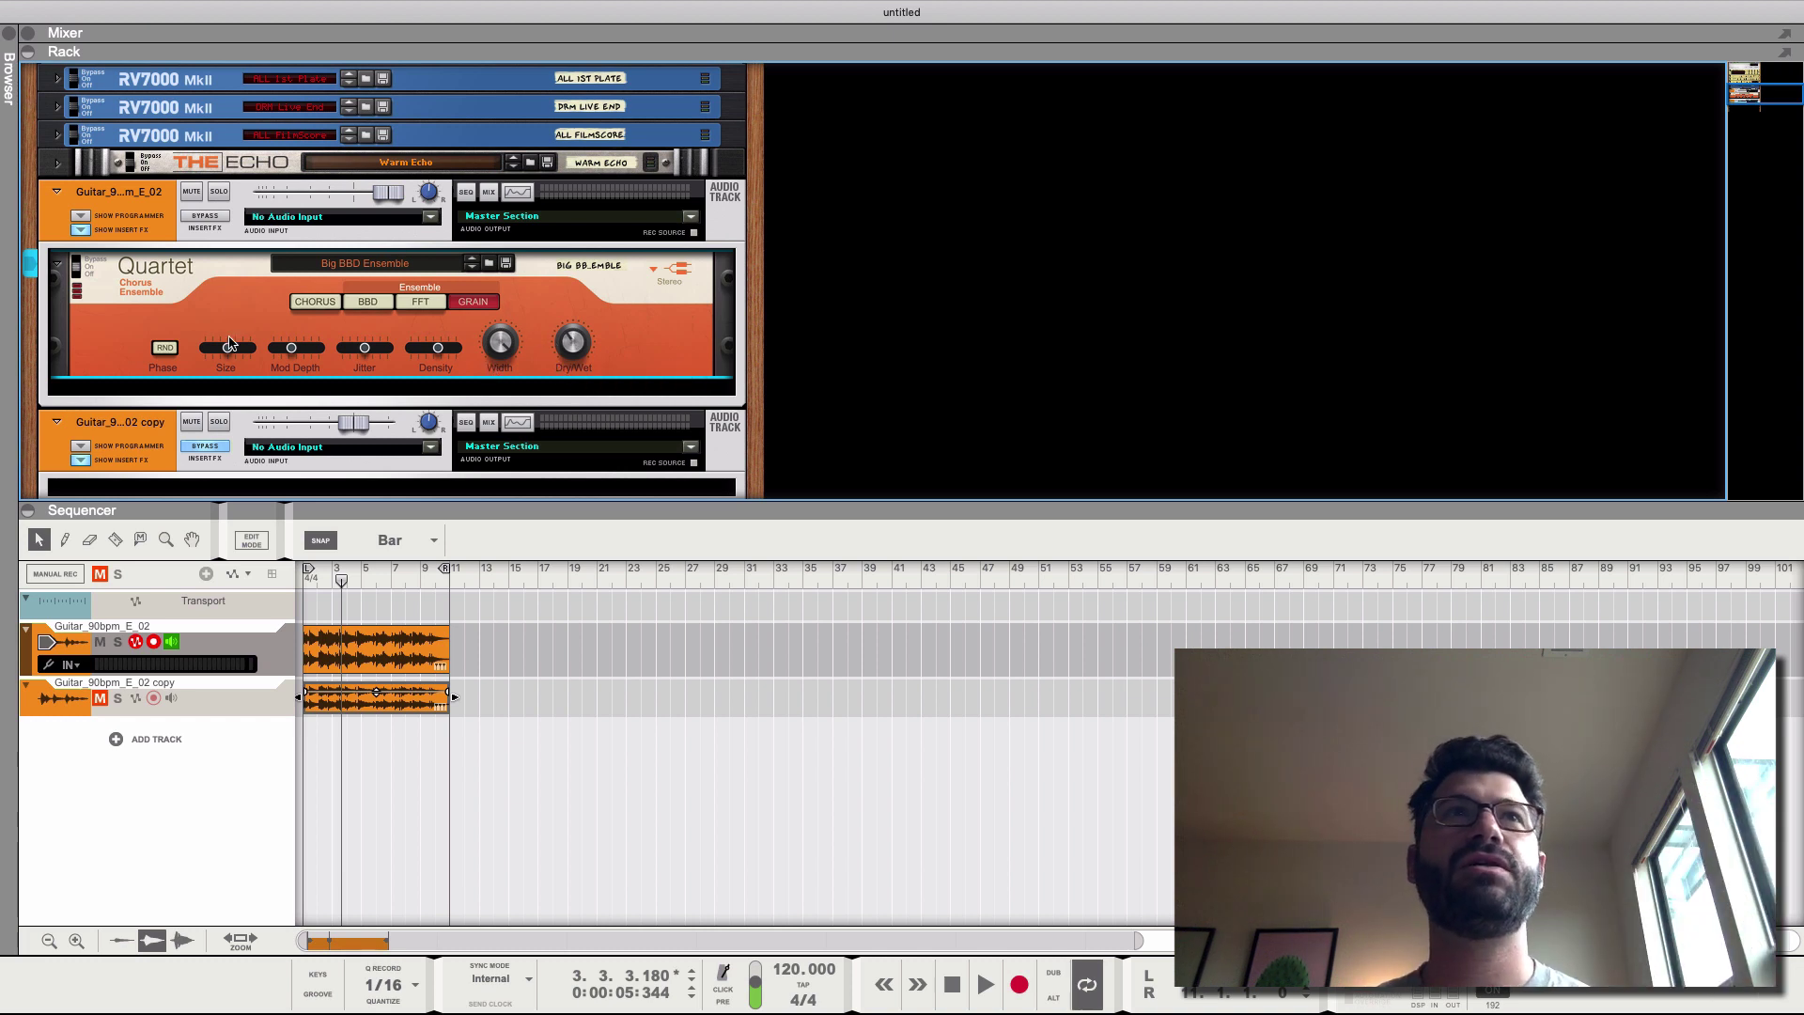
pyautogui.moveTo(215, 355)
pyautogui.mouseDown()
pyautogui.moveTo(243, 354)
pyautogui.moveTo(225, 349)
pyautogui.mouseUp()
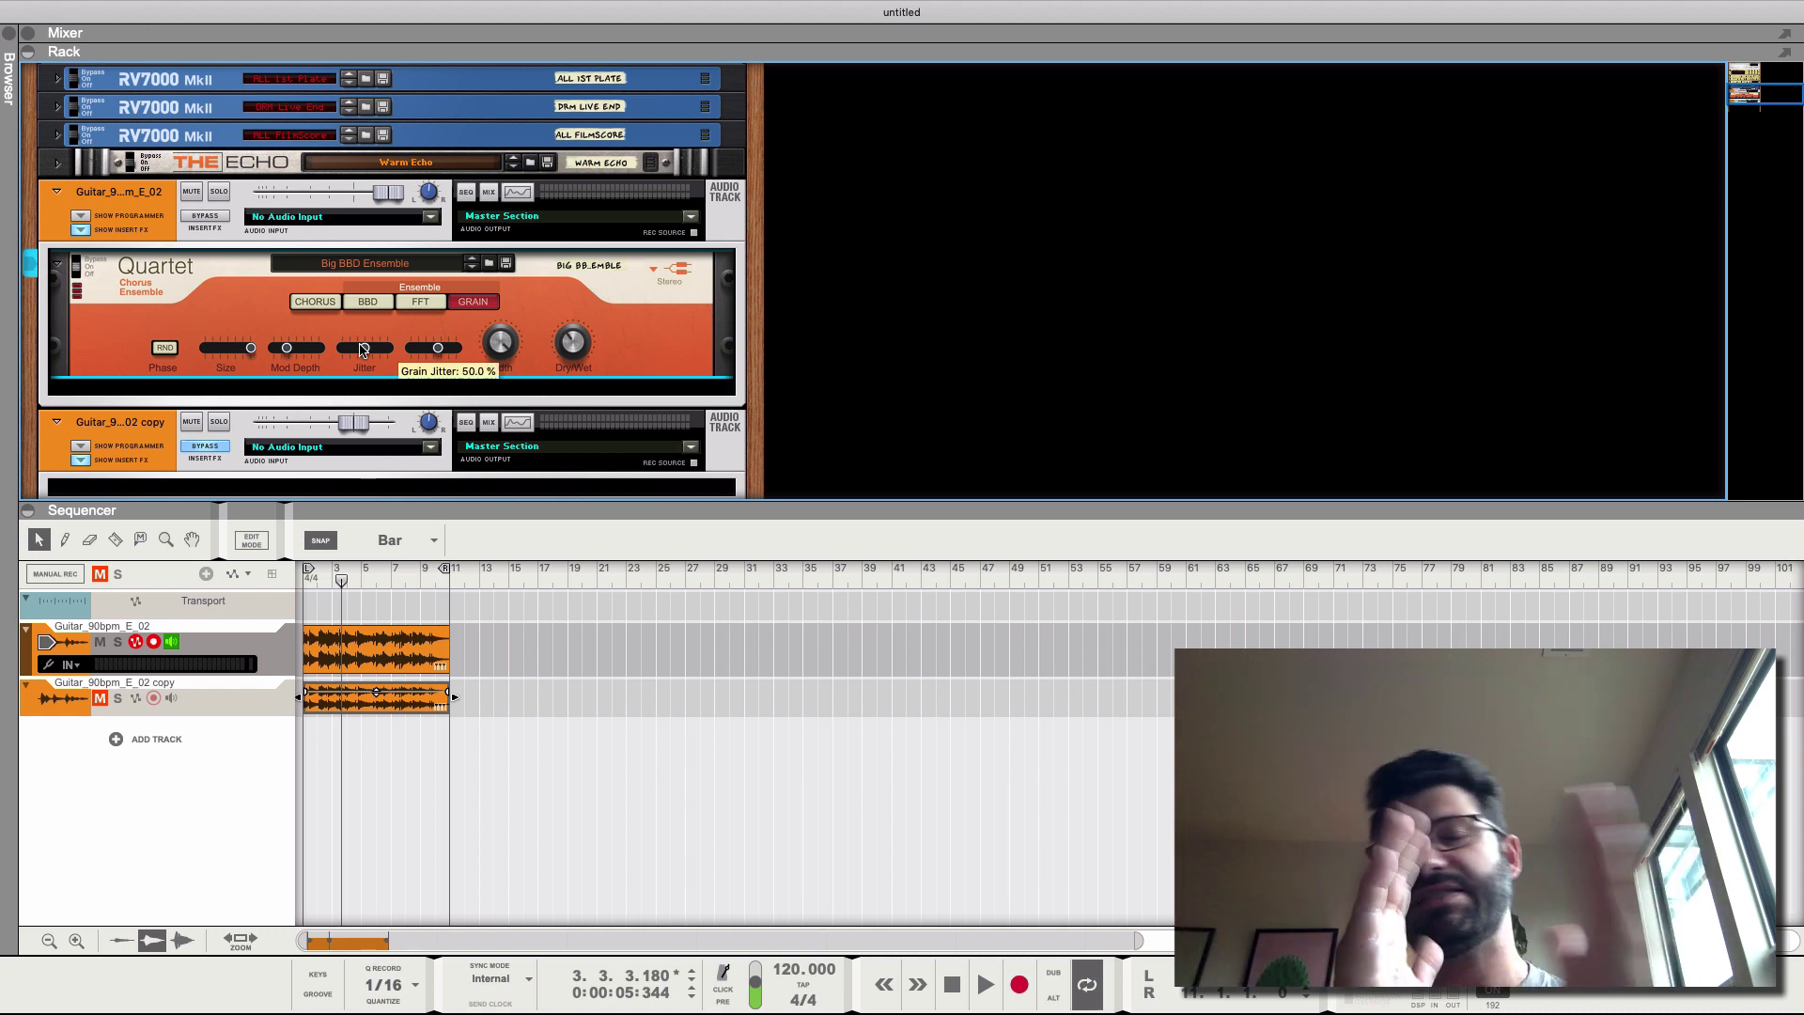
pyautogui.moveTo(363, 351)
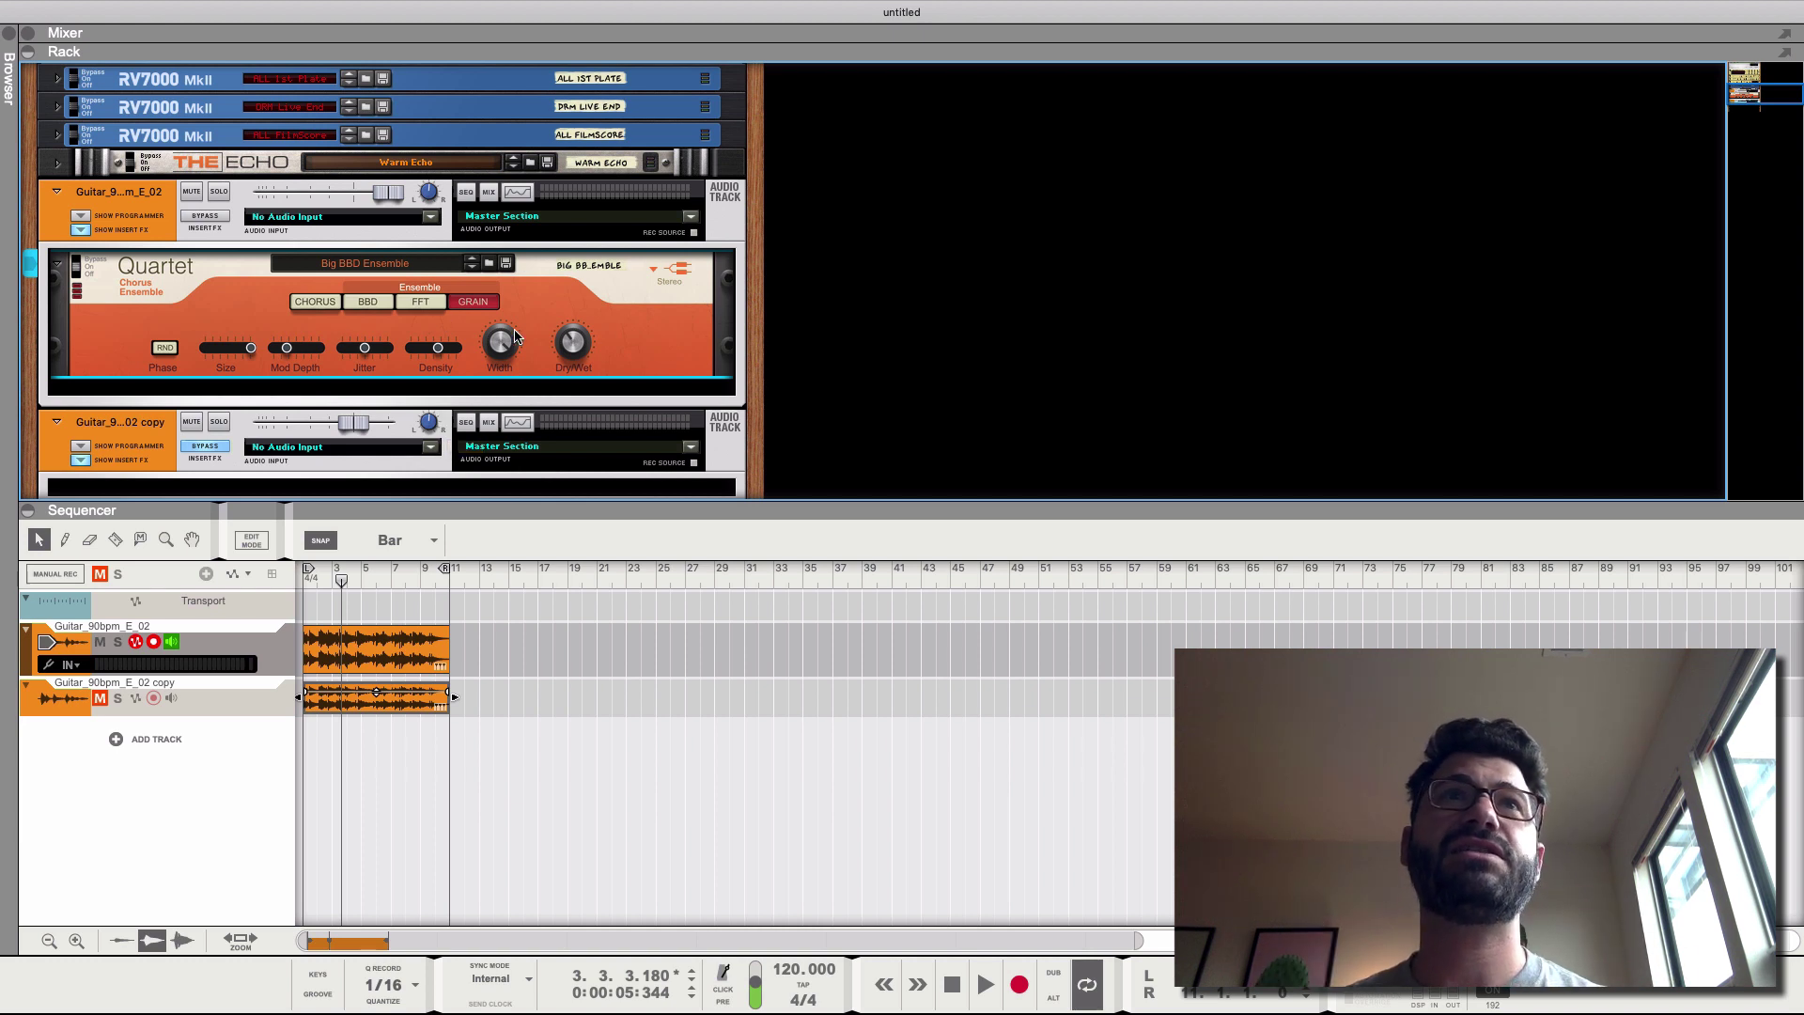
# Step: Start playback and drop the grain size to its minimum
pyautogui.moveTo(576, 353)
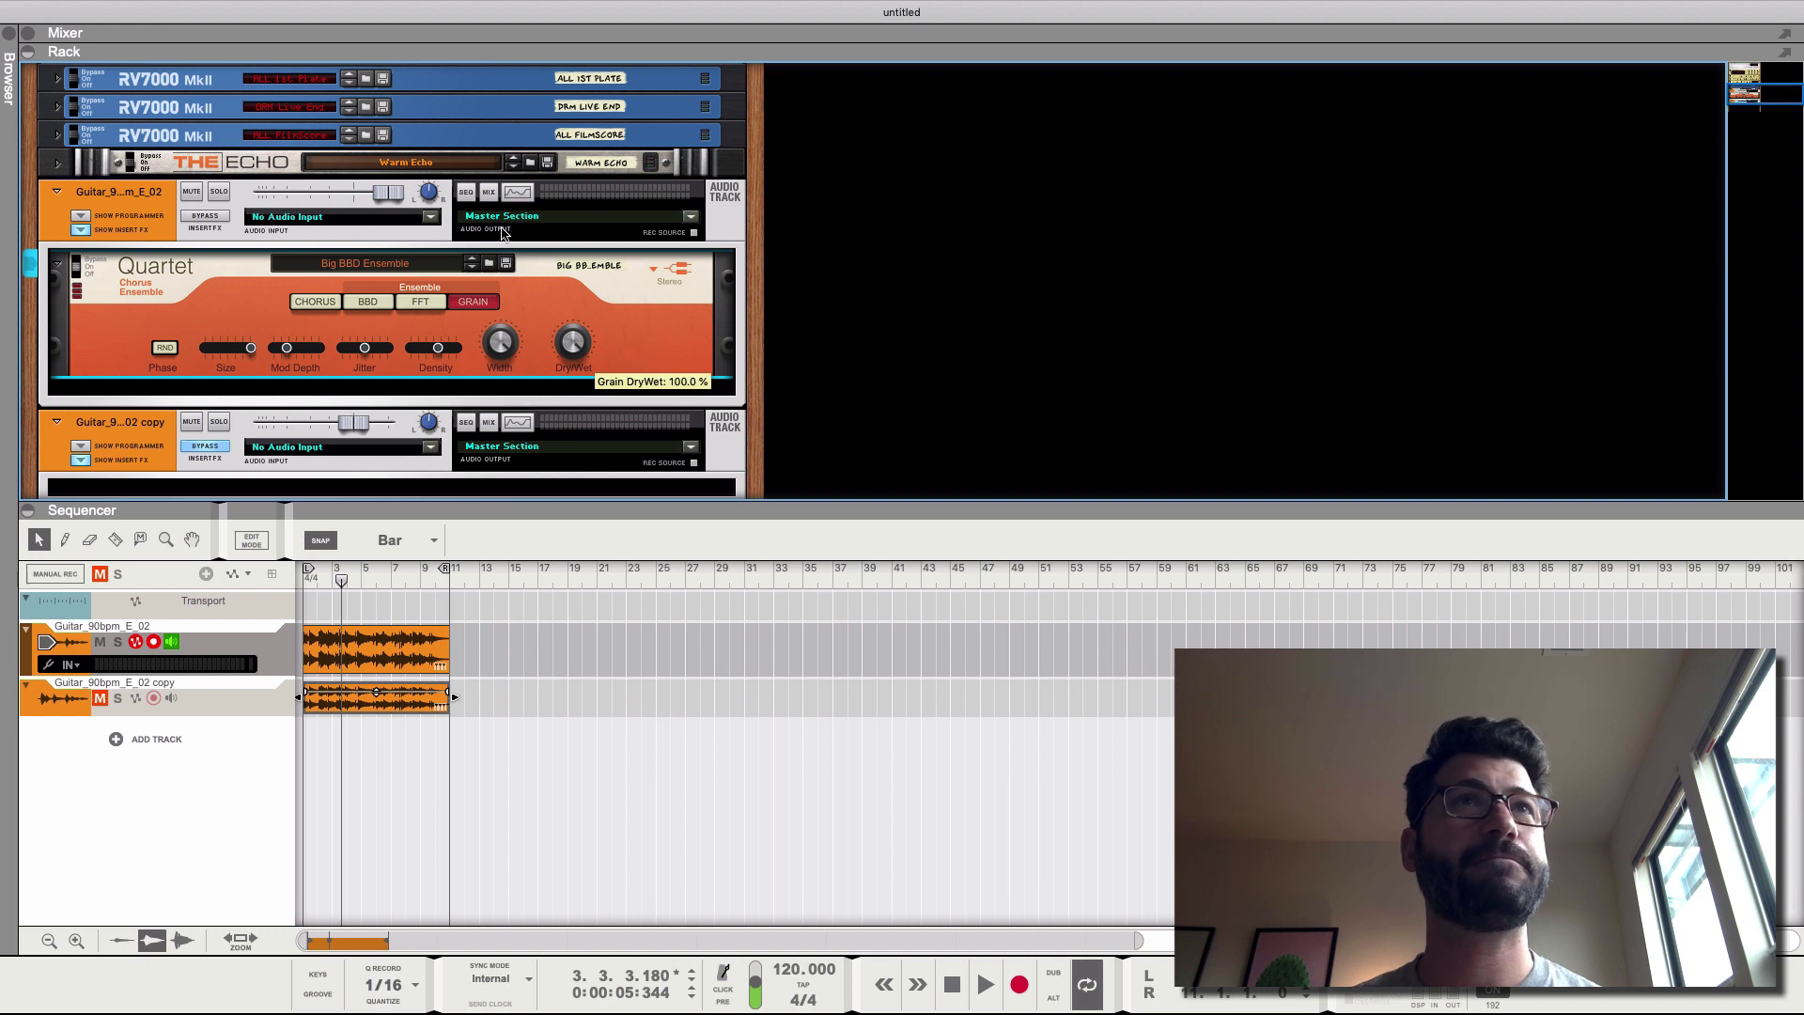
pyautogui.press('space')
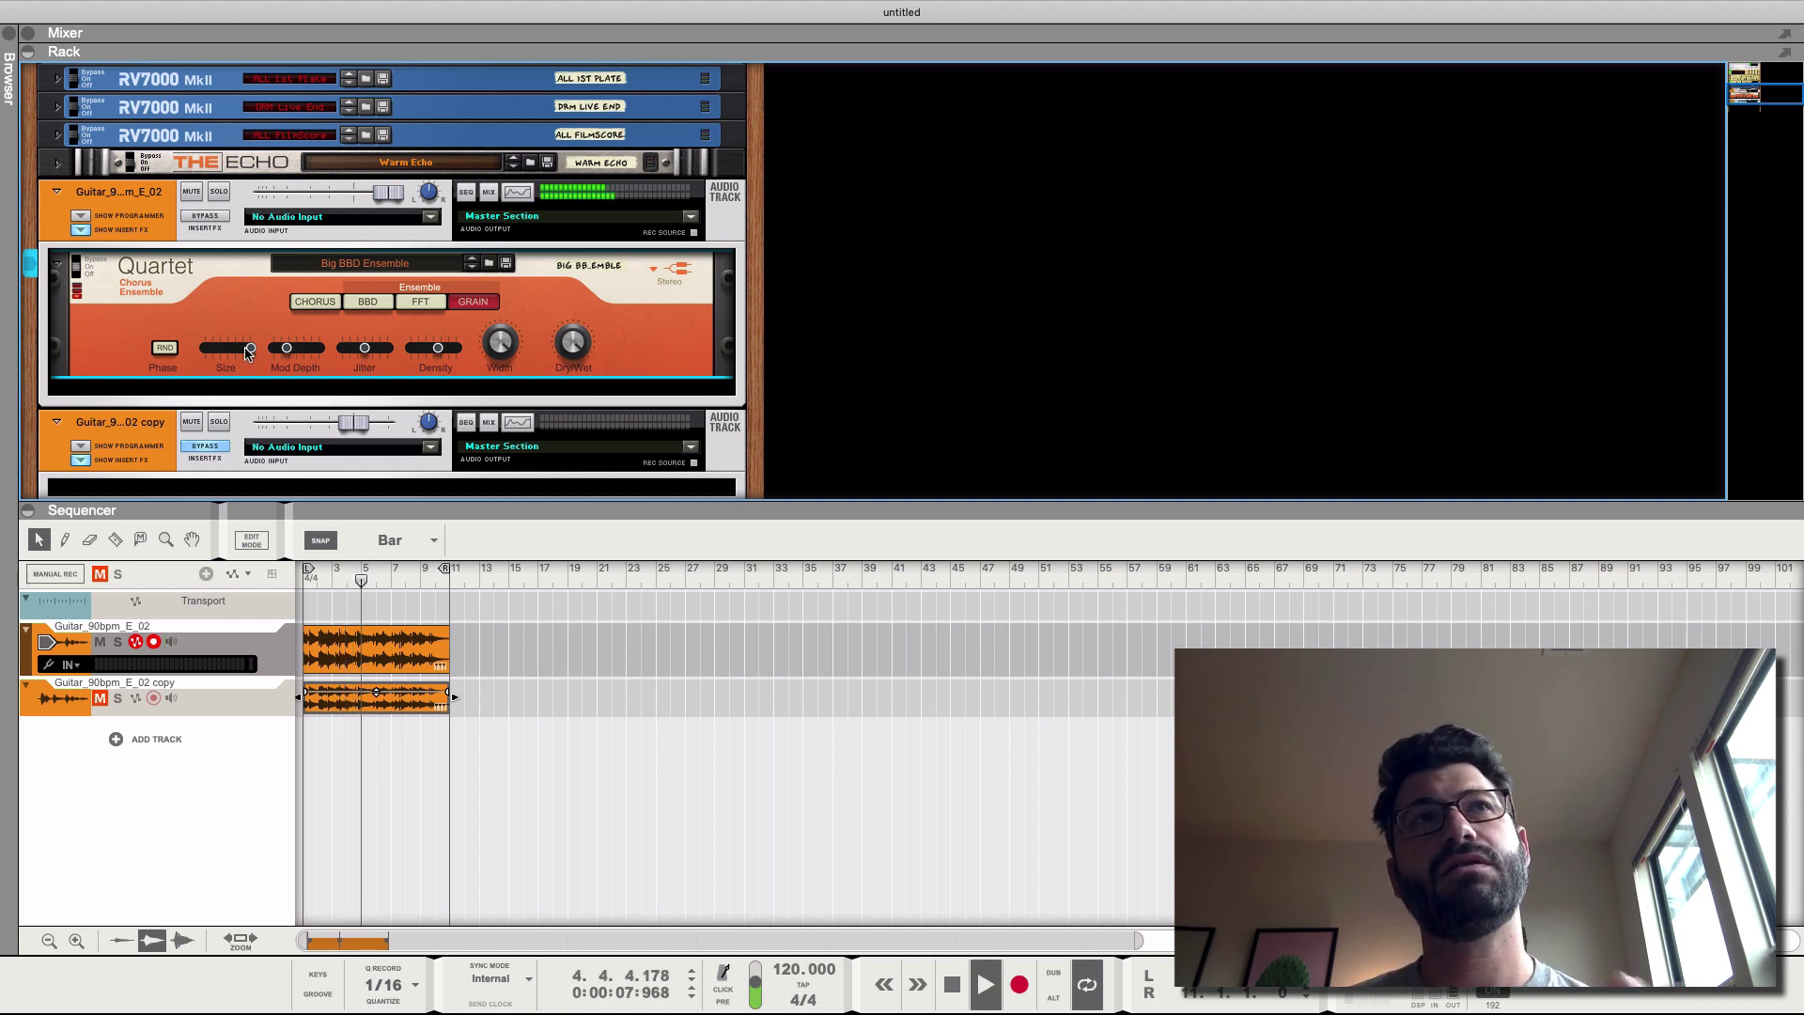
pyautogui.moveTo(248, 353)
pyautogui.moveTo(248, 353); pyautogui.dragTo(203, 353)
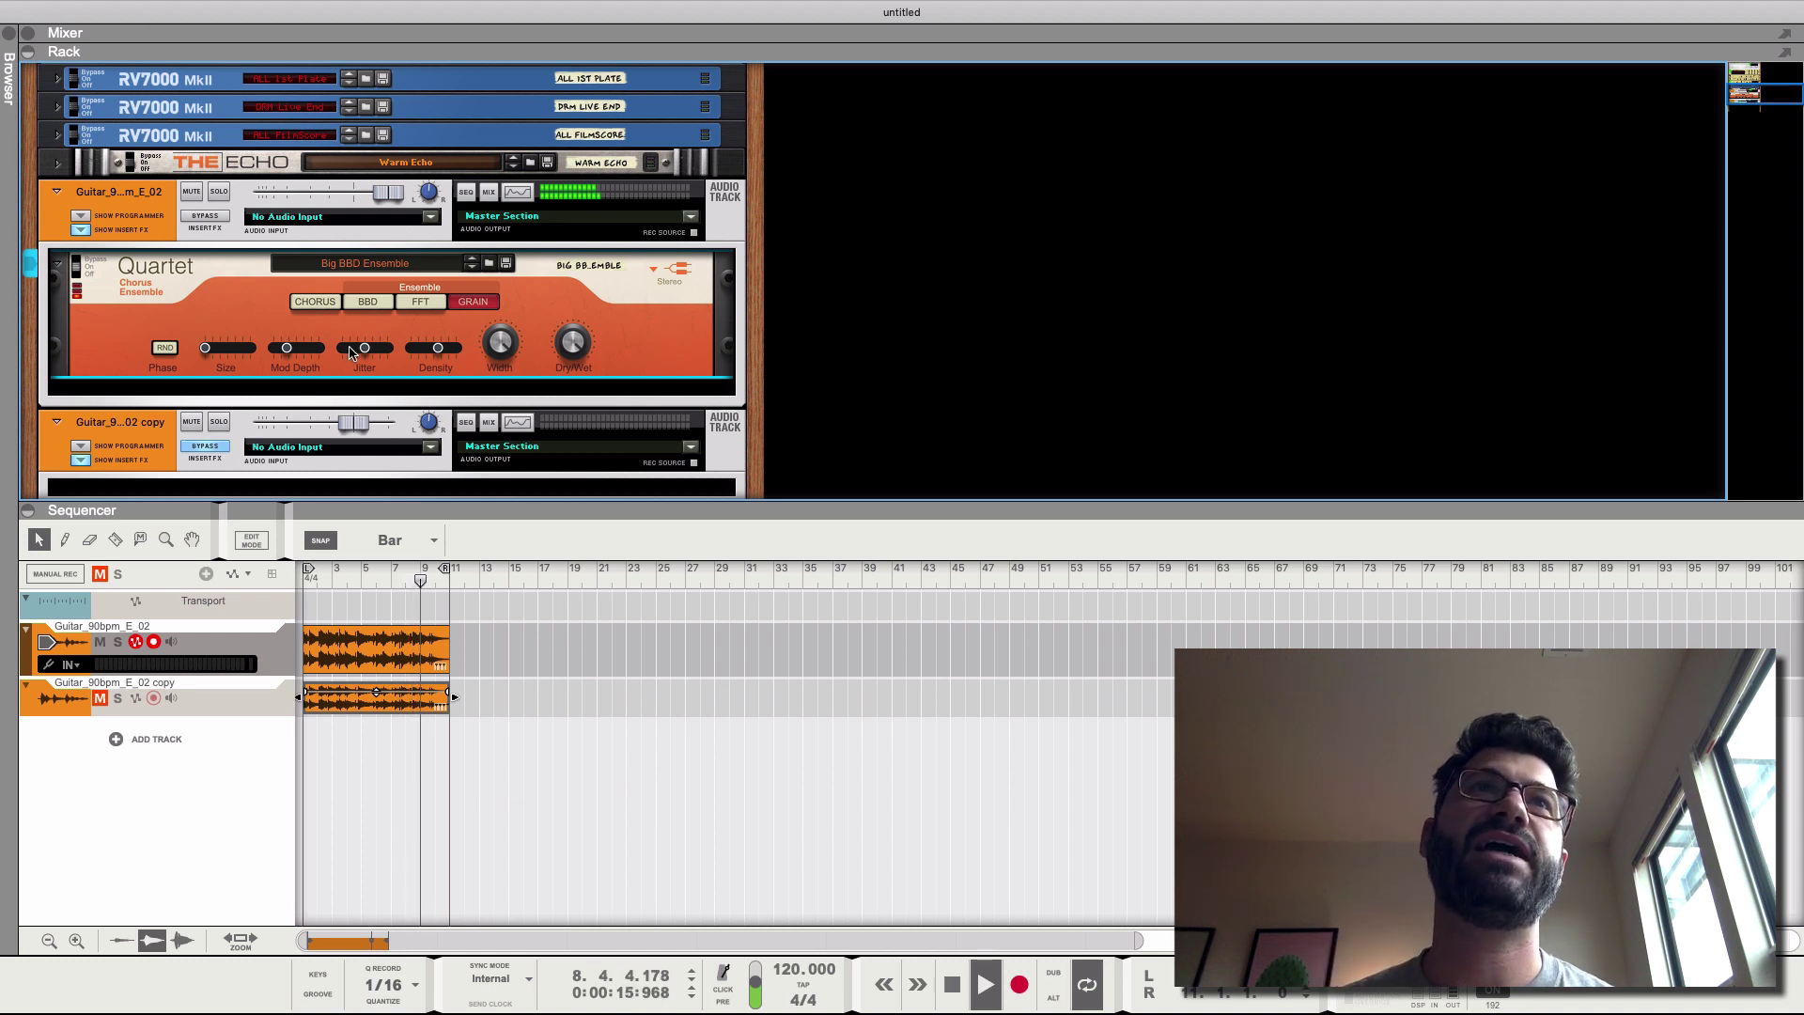
# Step: Adjust grain jitter, set density to 100%, mod depth to 78%, and turn on random phase
pyautogui.moveTo(367, 354); pyautogui.dragTo(390, 352)
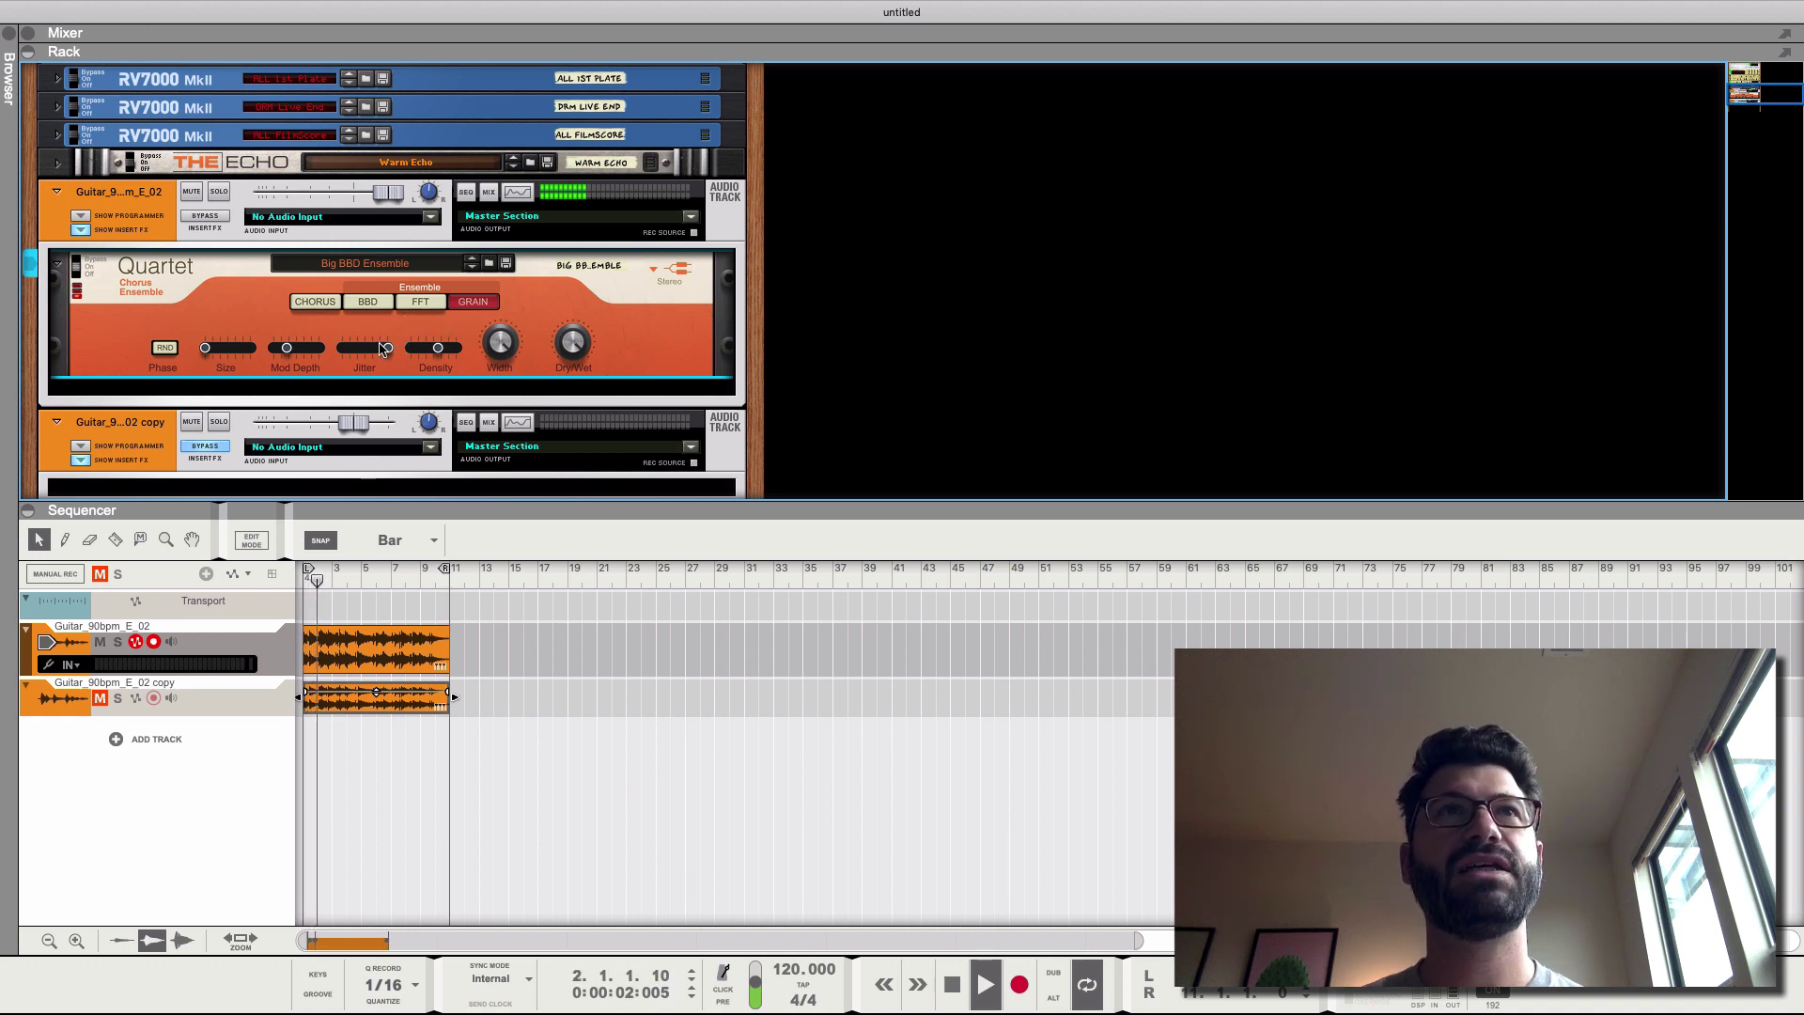
pyautogui.keyDown('super'); pyautogui.click(385, 349); pyautogui.keyUp('super')
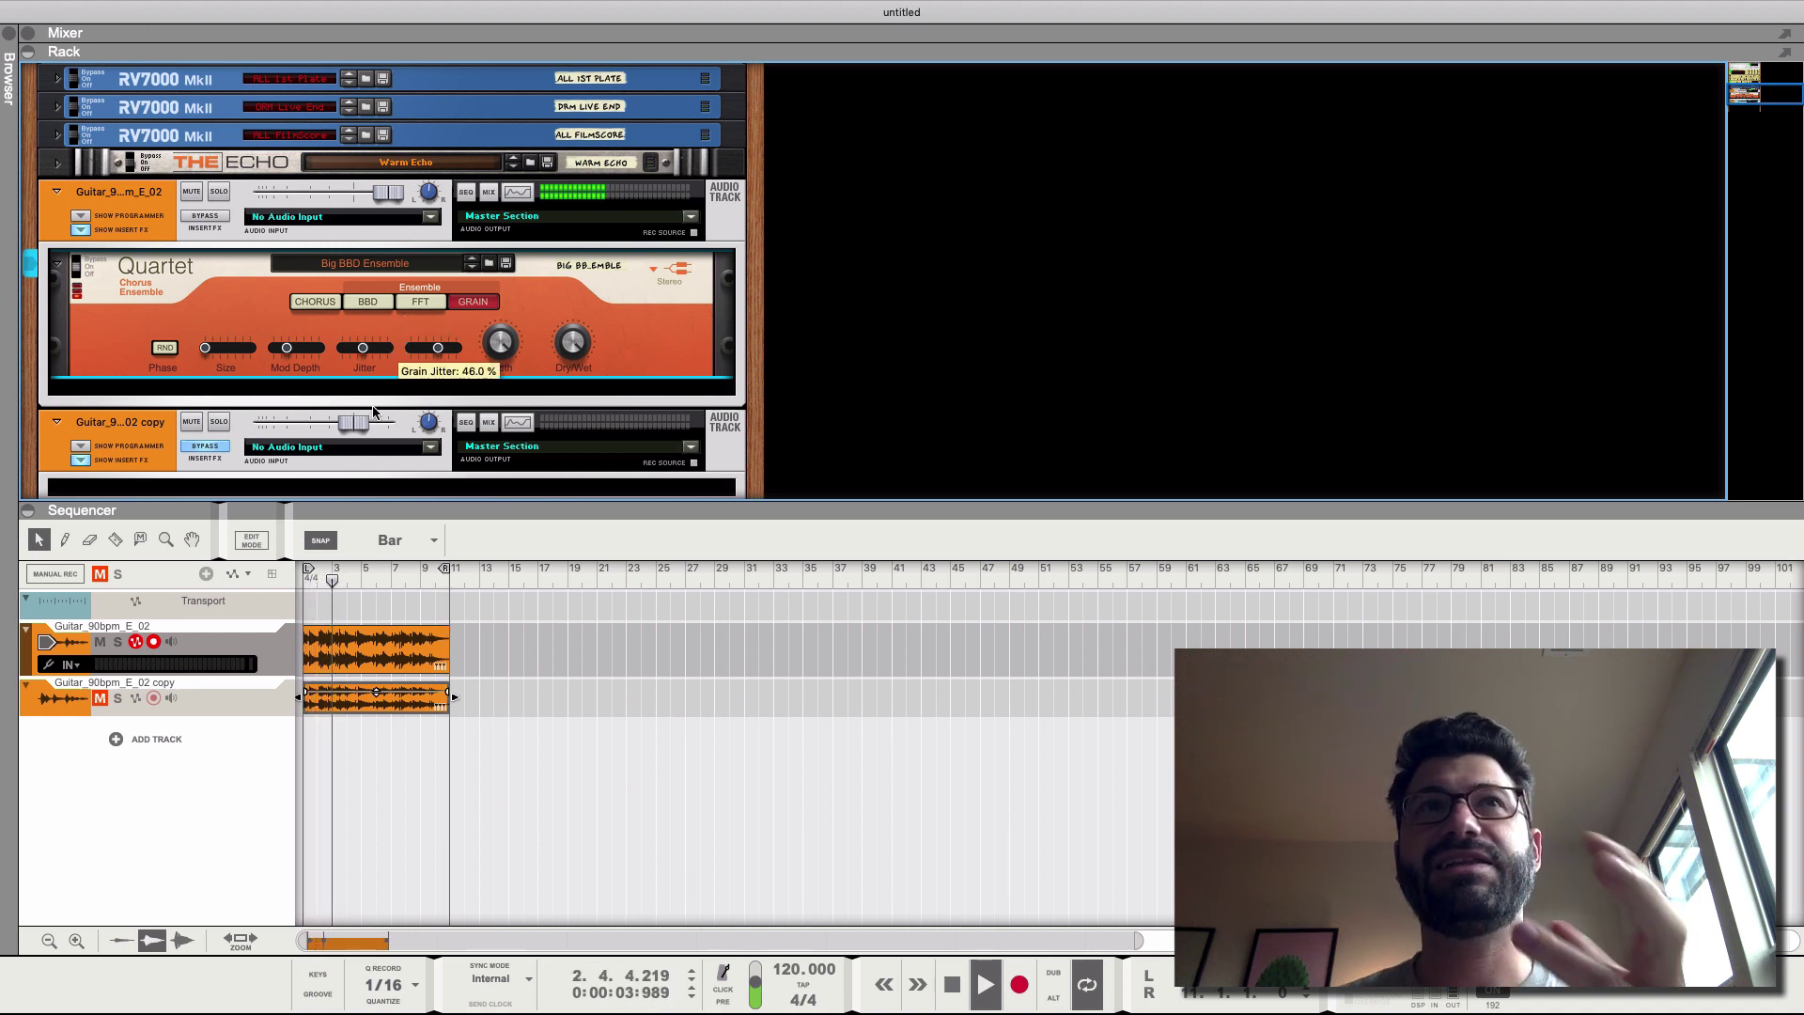
pyautogui.keyDown('super'); pyautogui.click(410, 355); pyautogui.keyUp('super')
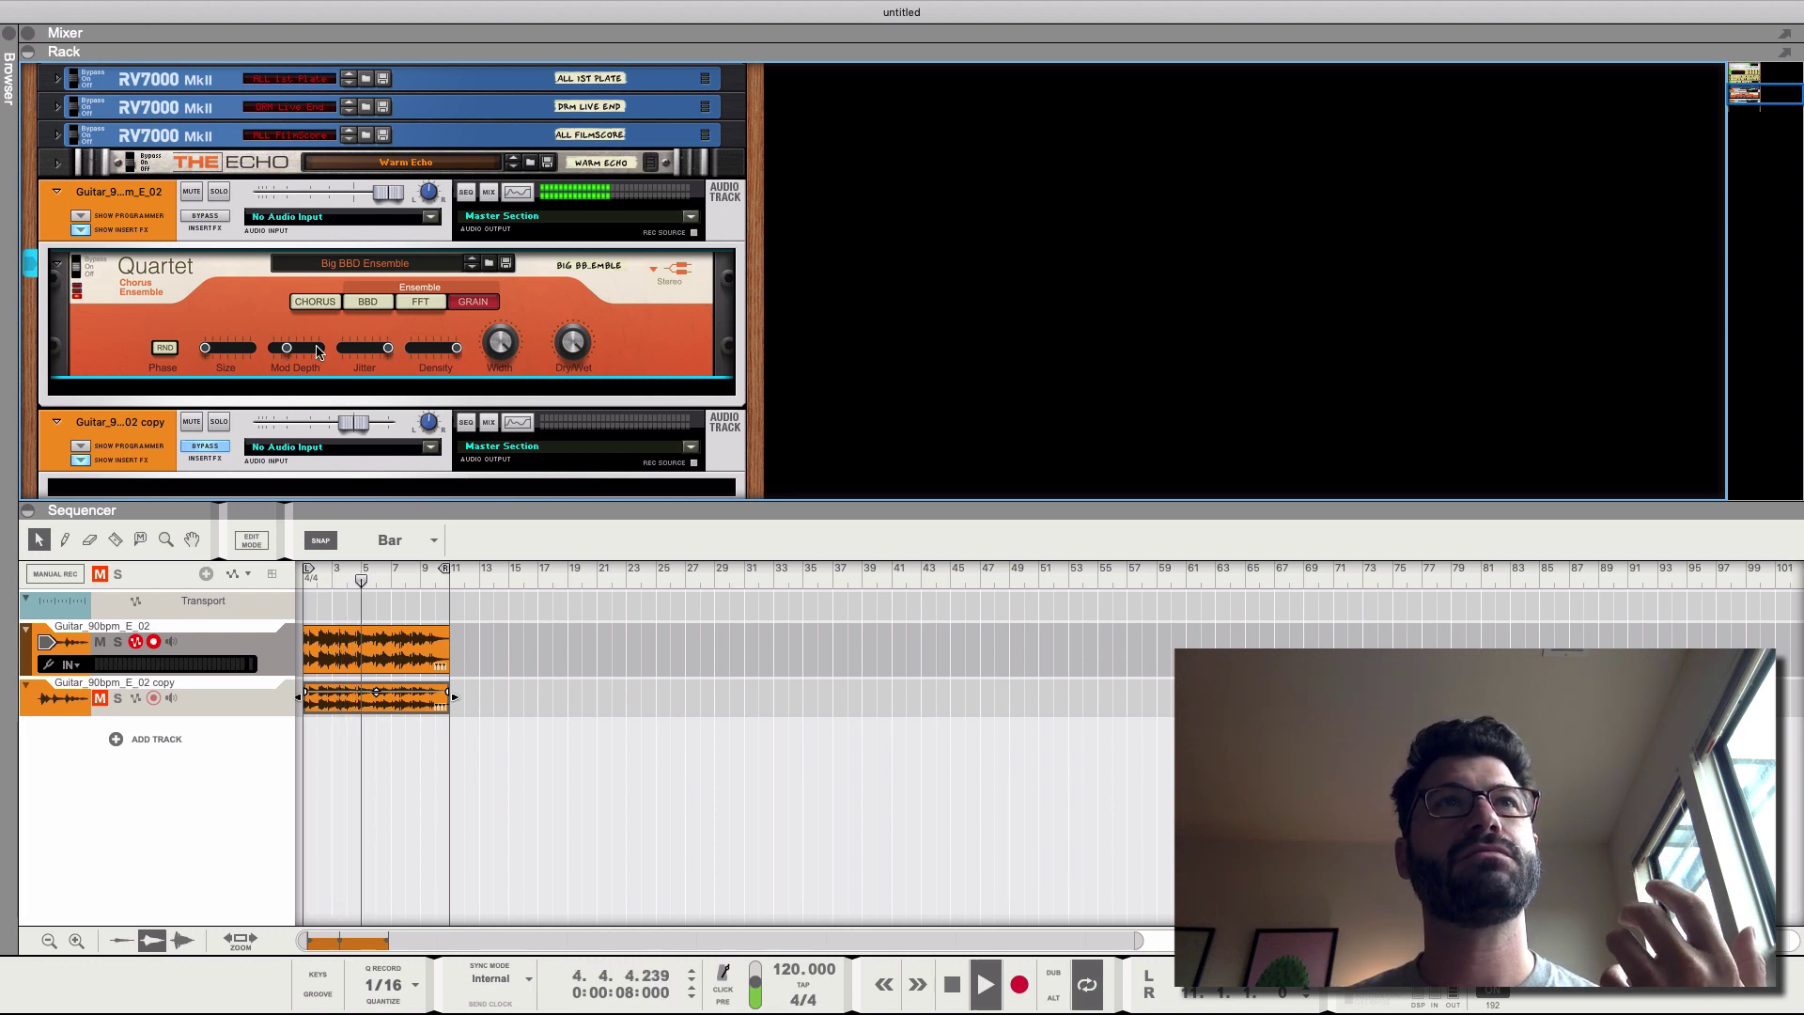
pyautogui.moveTo(287, 348); pyautogui.dragTo(347, 360)
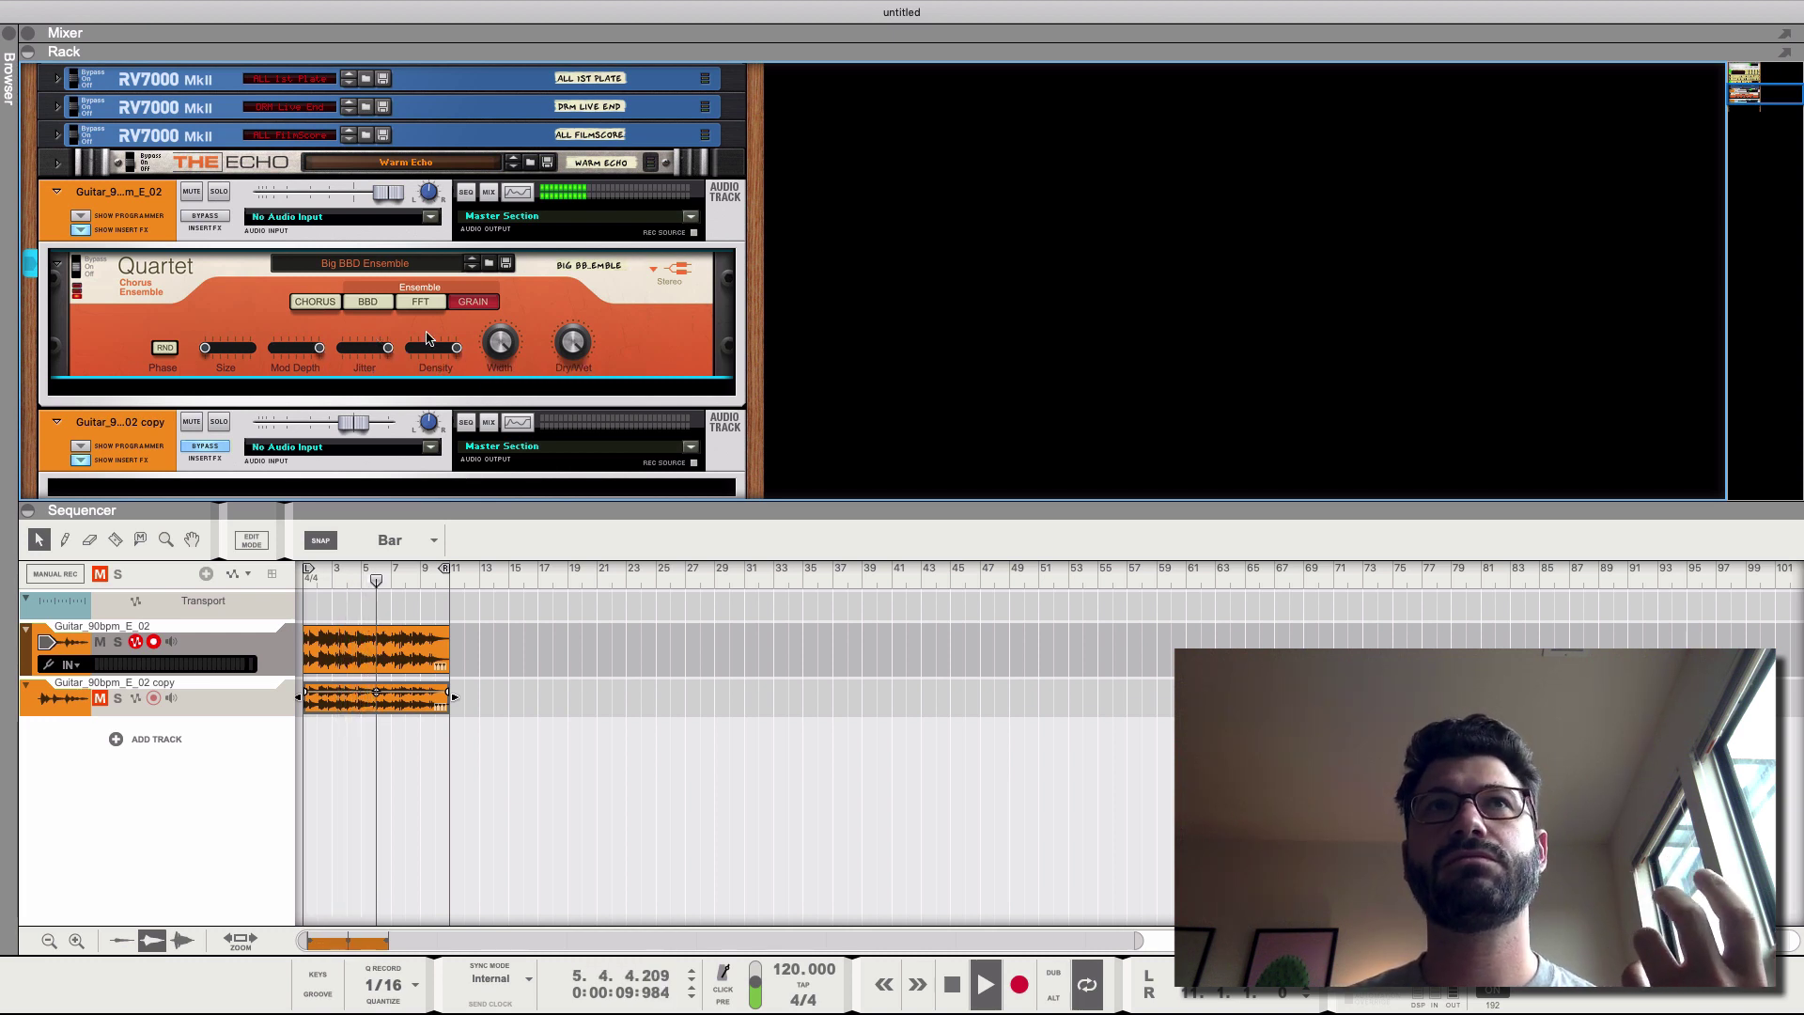
pyautogui.click(163, 348)
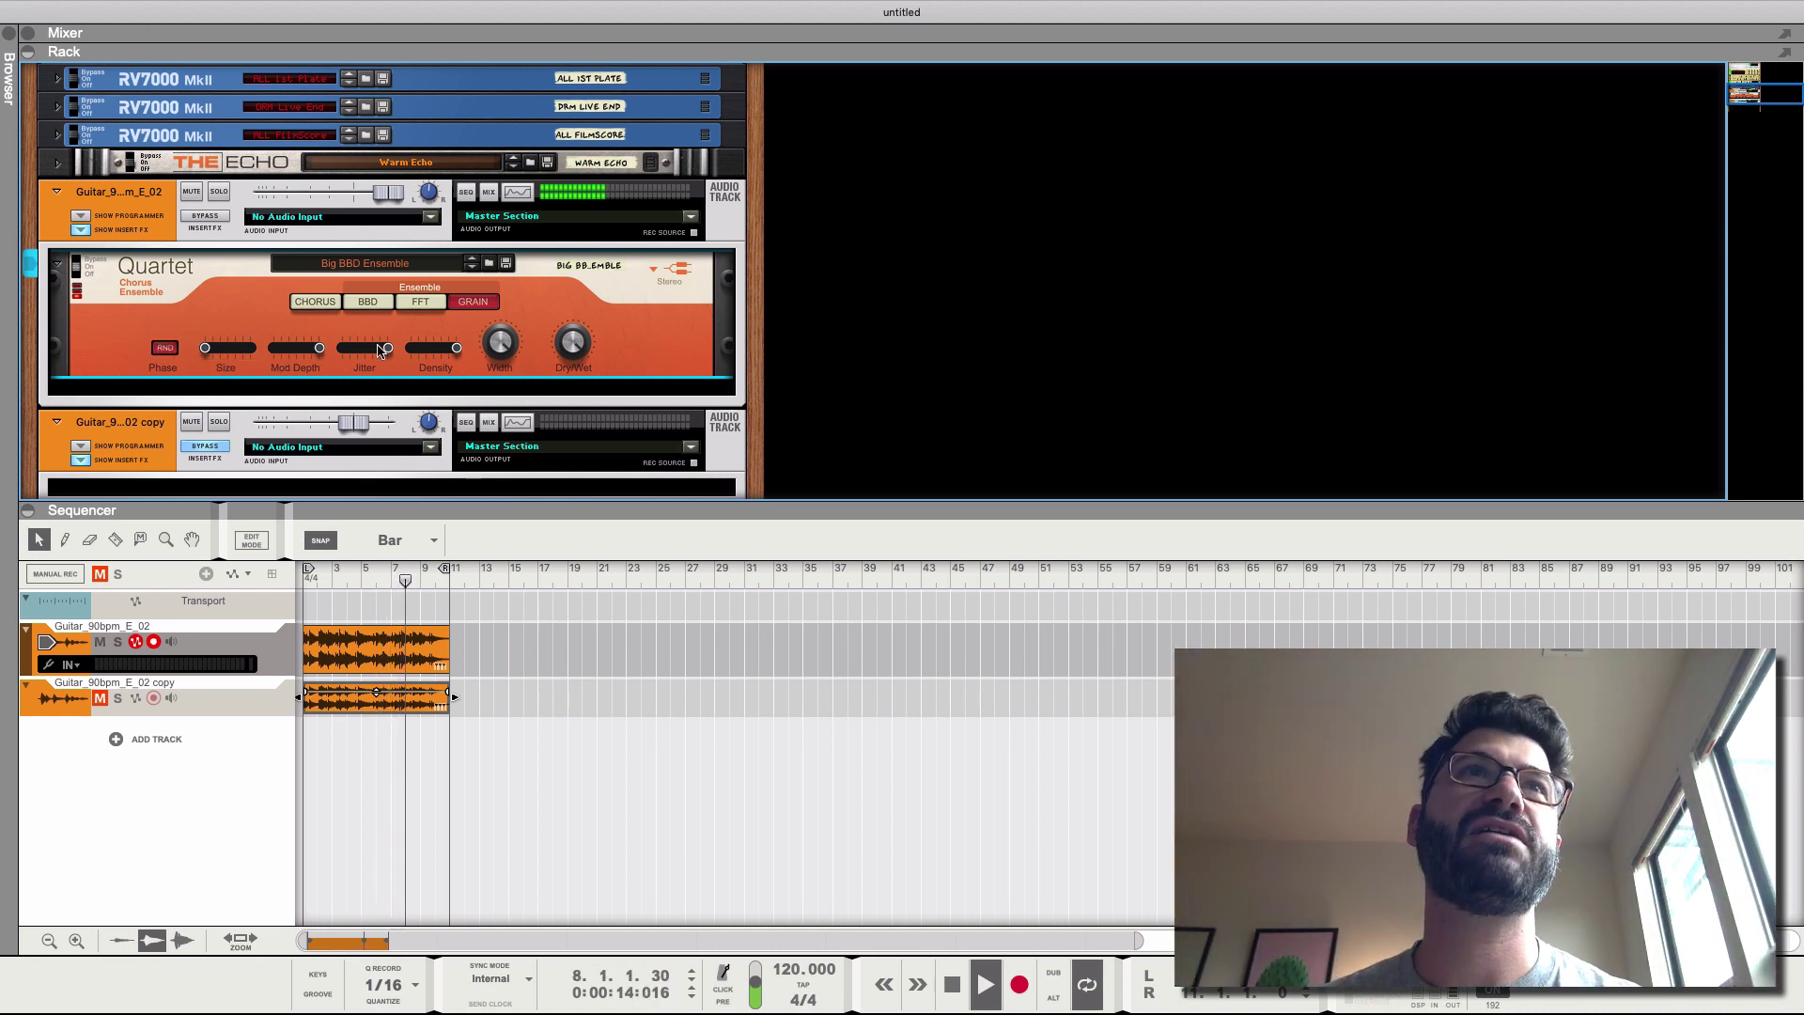
# Step: Reduce grain depth to 58%, lower dry/wet to about 34%, and raise jitter to 58%
pyautogui.moveTo(241, 350); pyautogui.dragTo(435, 350)
pyautogui.moveTo(563, 344); pyautogui.dragTo(566, 380)
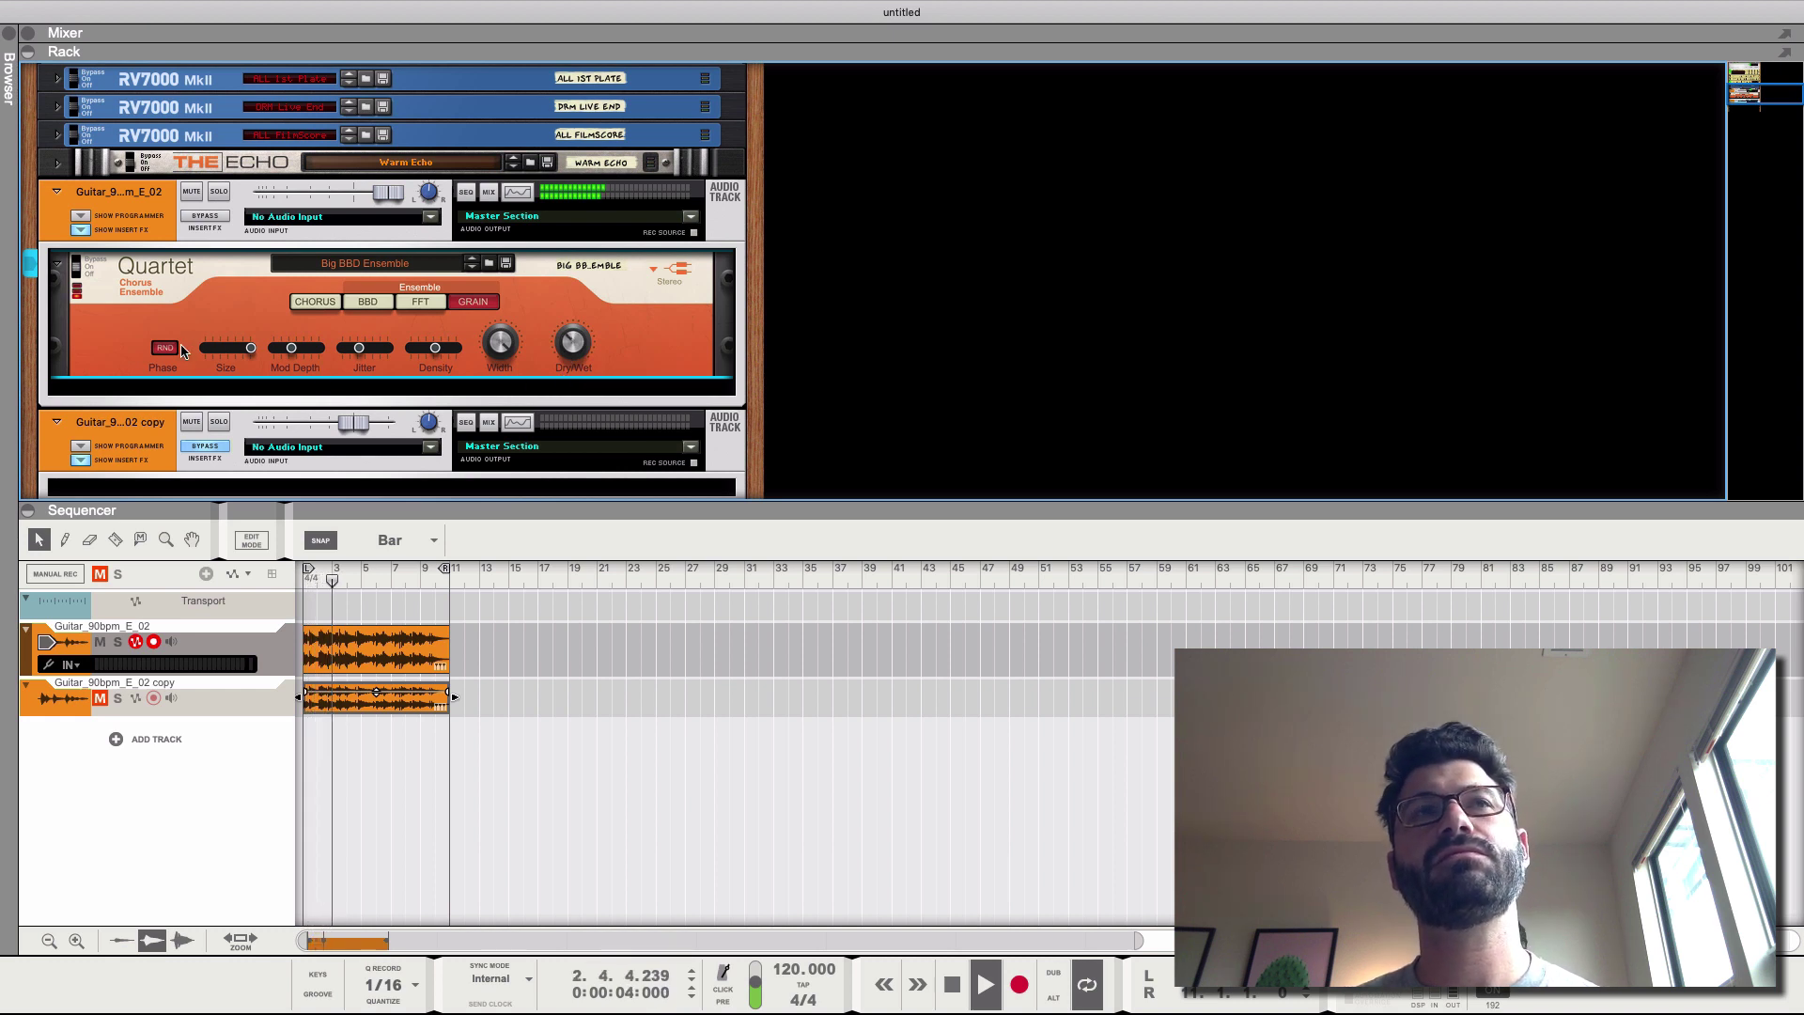
pyautogui.moveTo(359, 348); pyautogui.dragTo(389, 353)
# Step: Push grain density to maximum and bring grain size down from 44% to minimum
pyautogui.moveTo(292, 357)
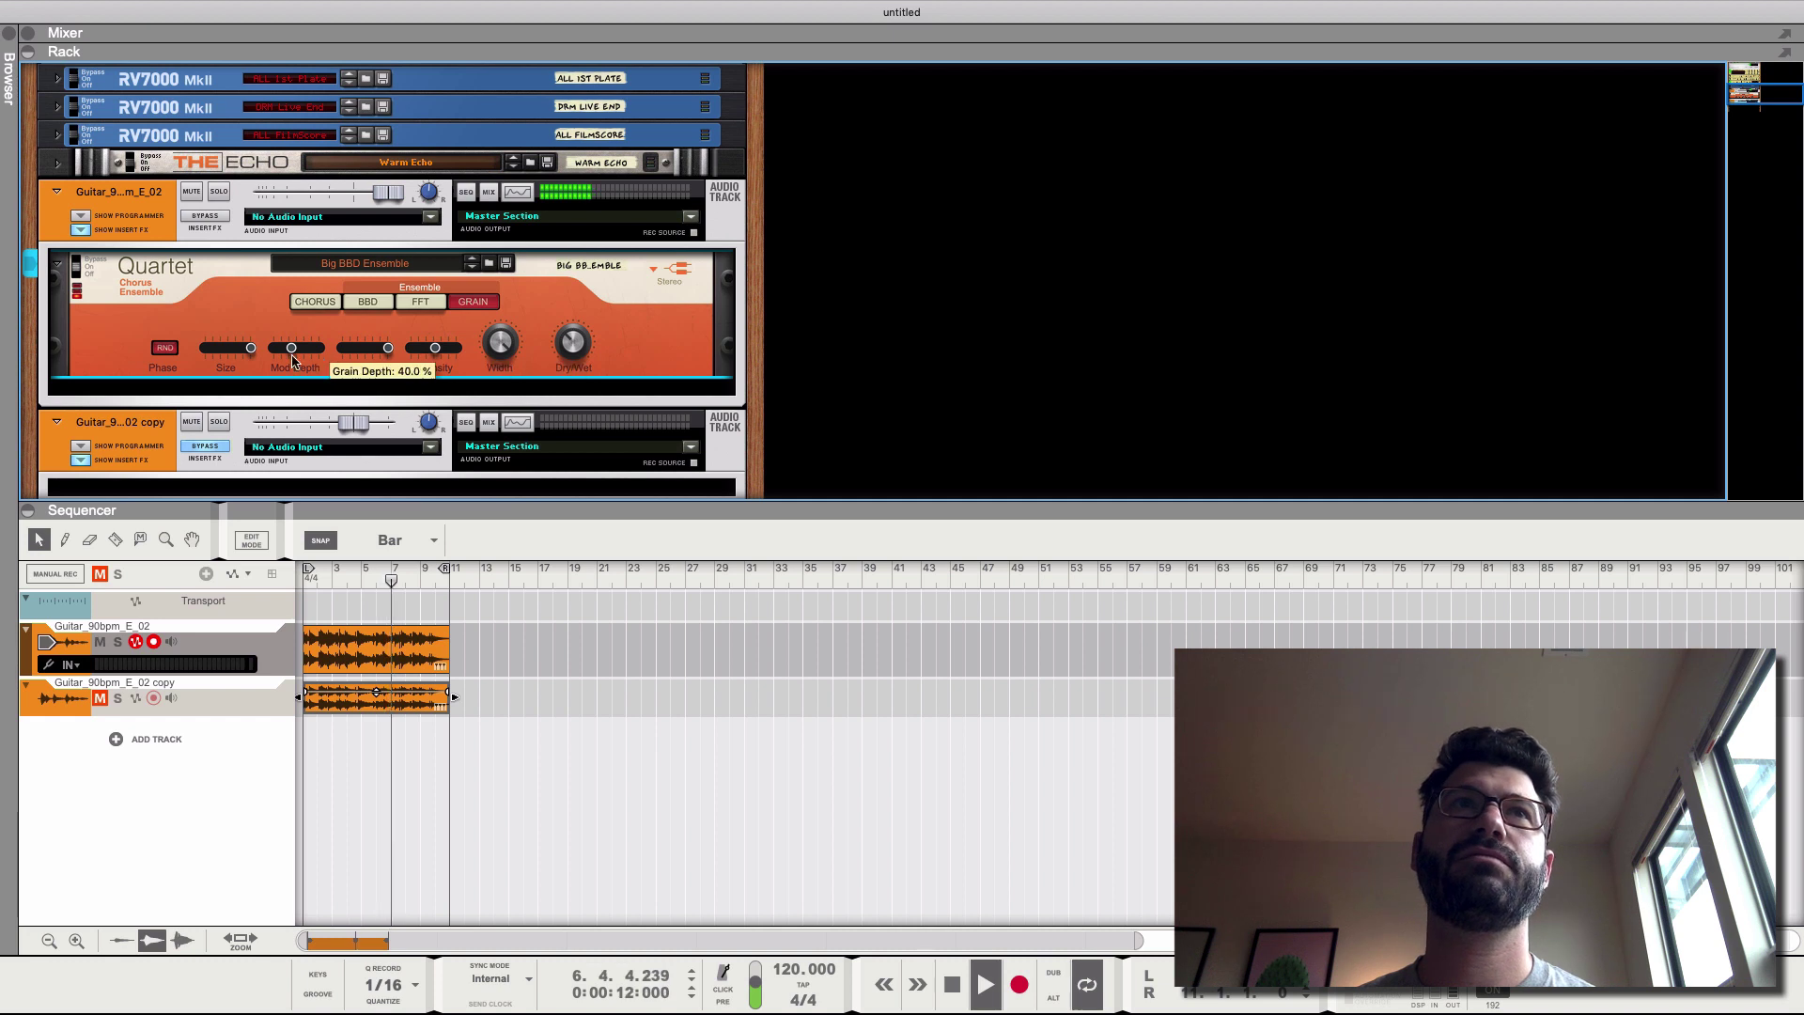
pyautogui.moveTo(435, 350); pyautogui.dragTo(477, 352)
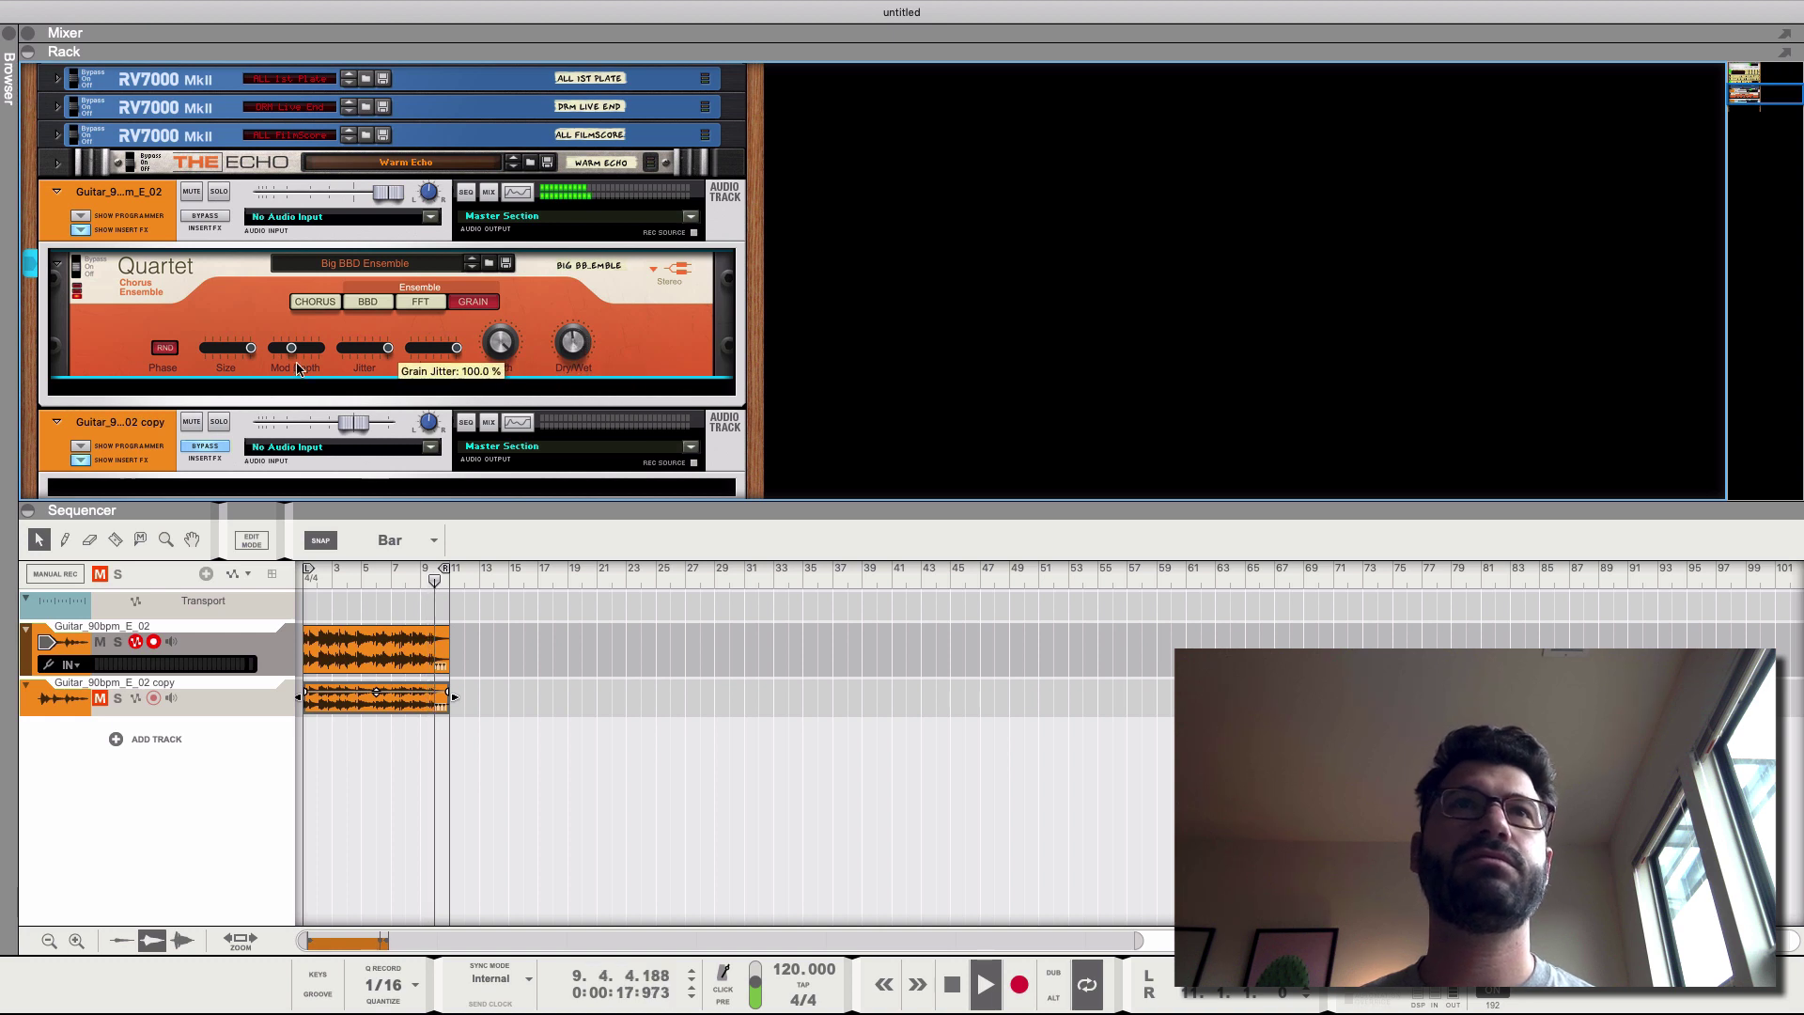
pyautogui.click(228, 349)
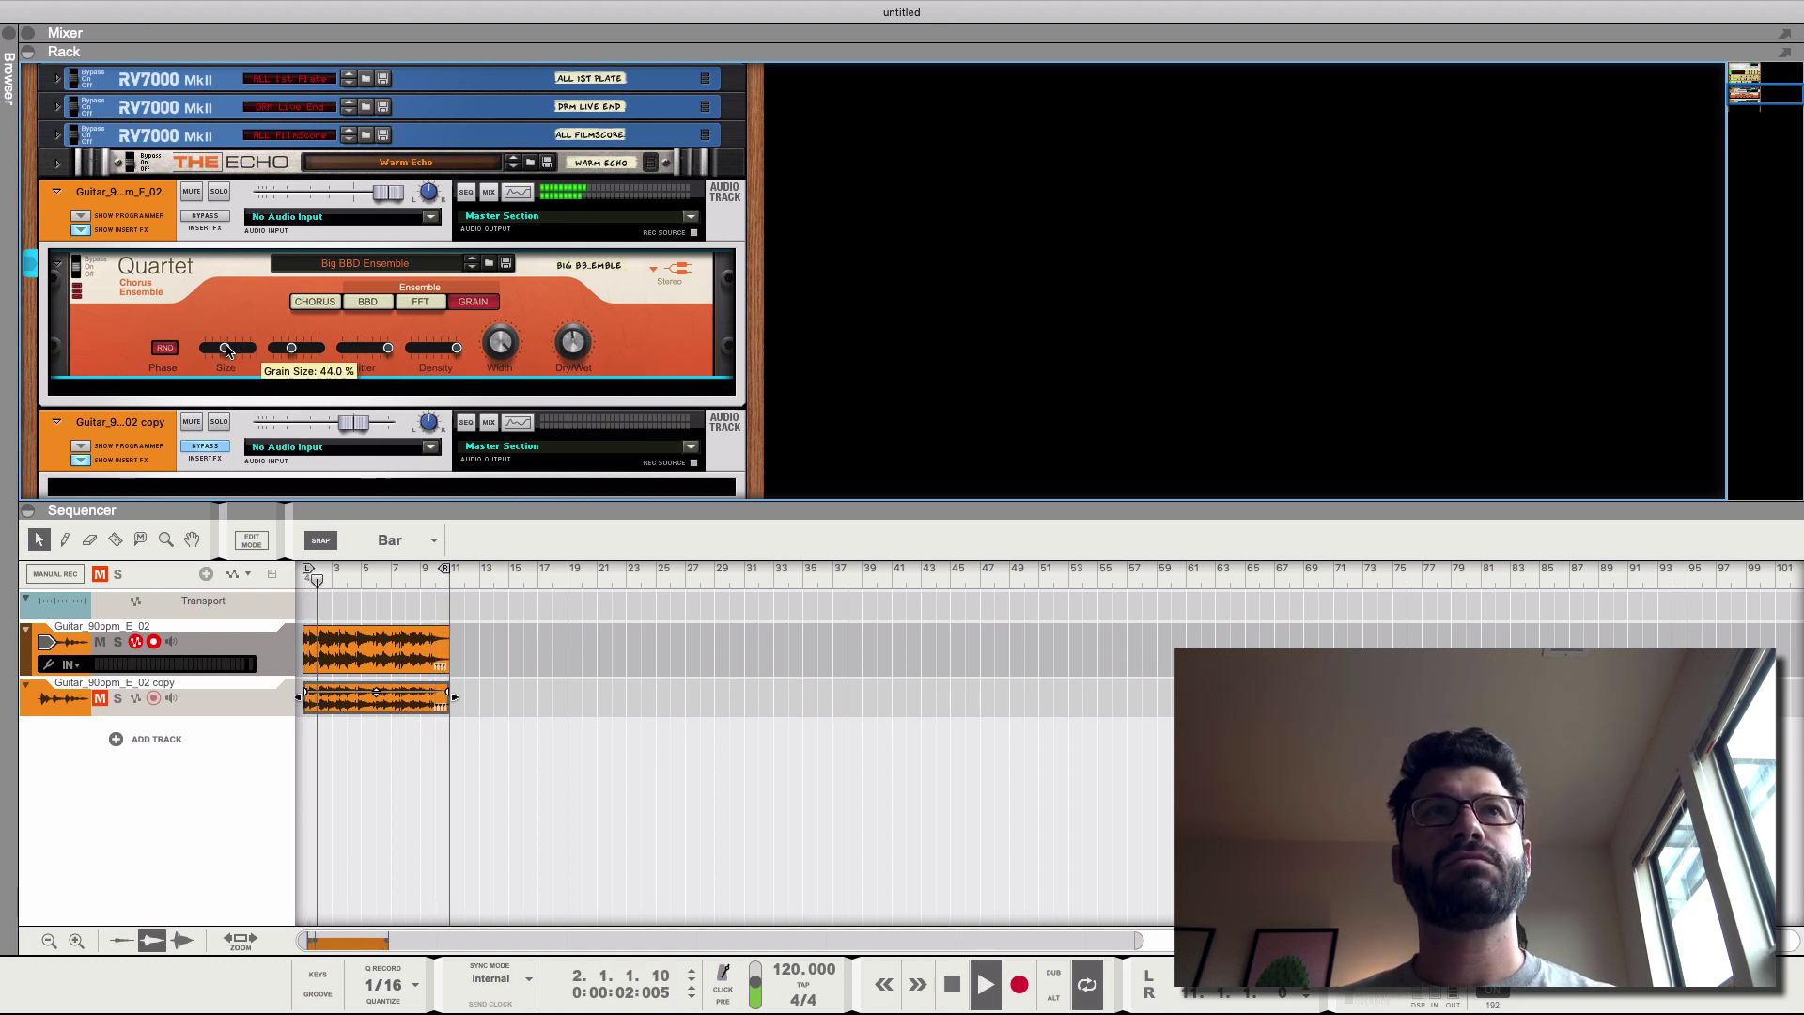
pyautogui.moveTo(228, 351); pyautogui.dragTo(198, 349)
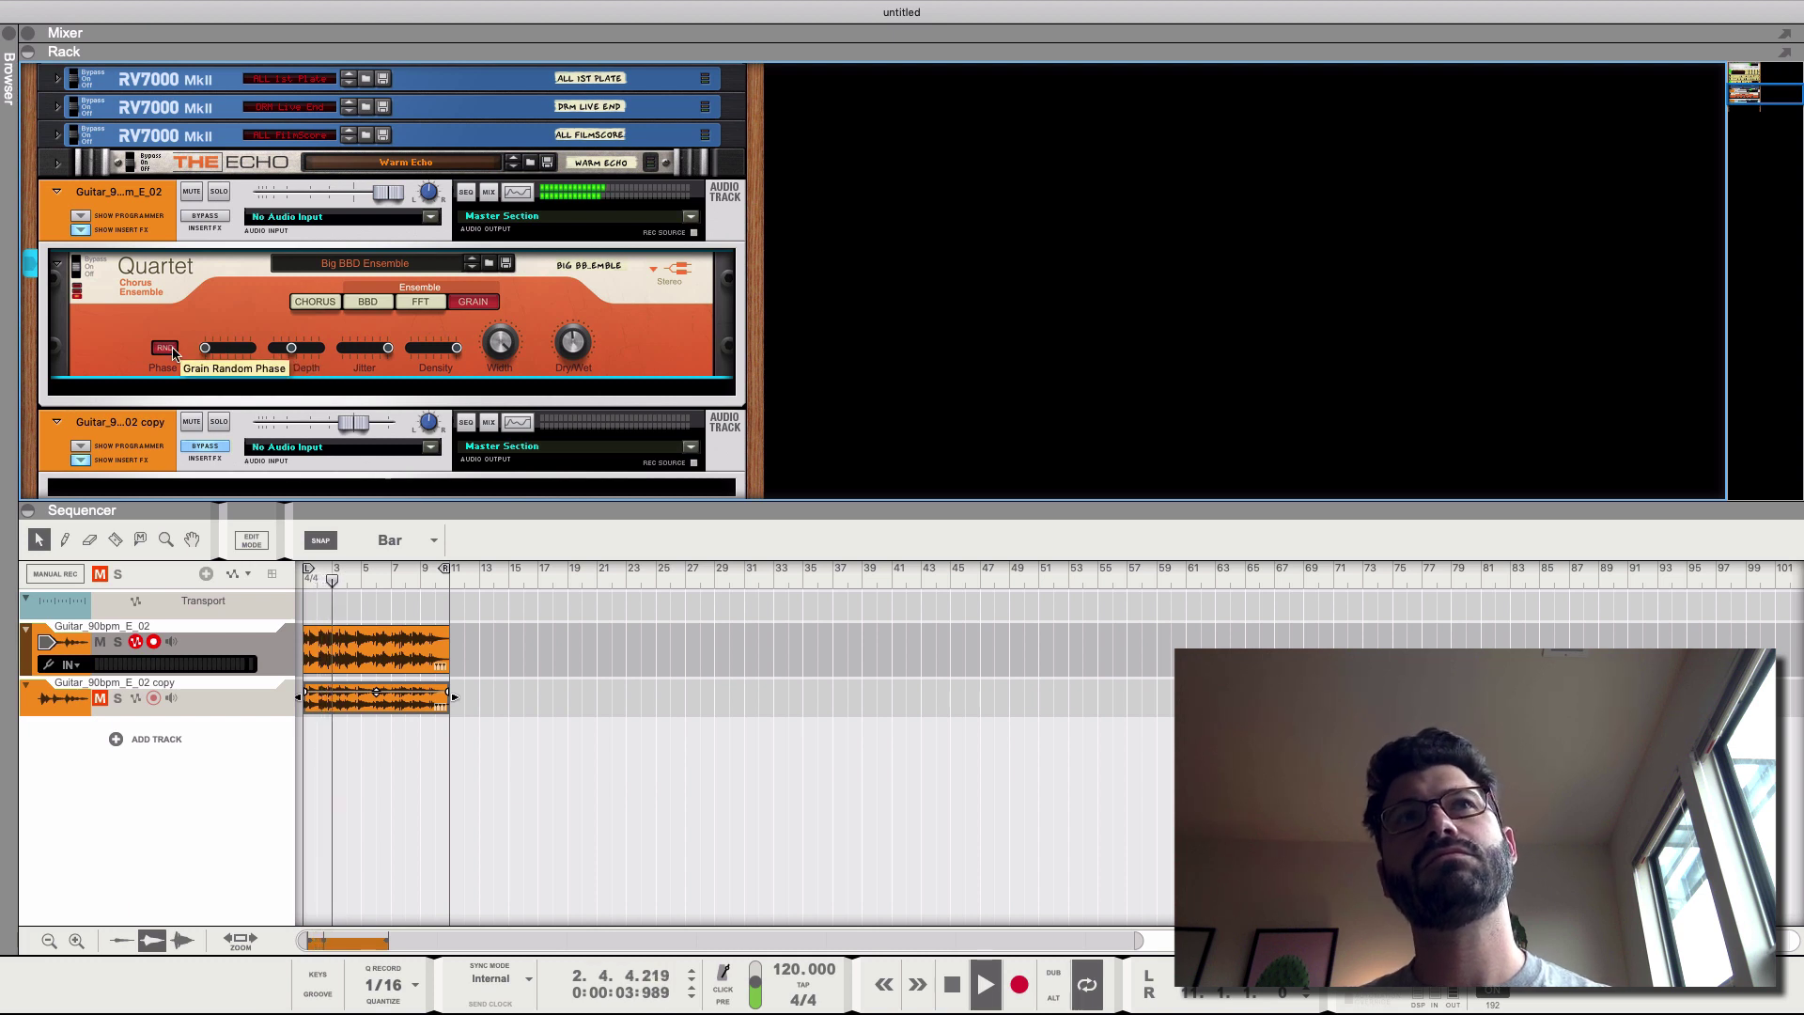